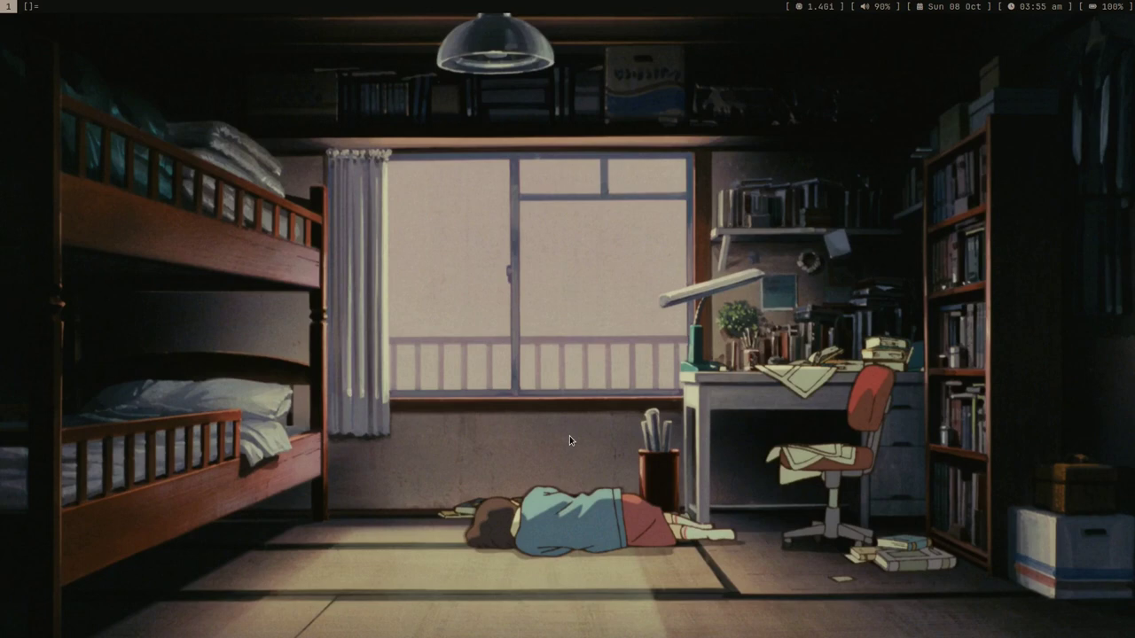
Launch Firefox from dmenu and run a Google search for 'clock'
{"action": "key", "text": "alt+p"}
{"action": "type", "text": "firefox"}
{"action": "key", "text": "Return"}
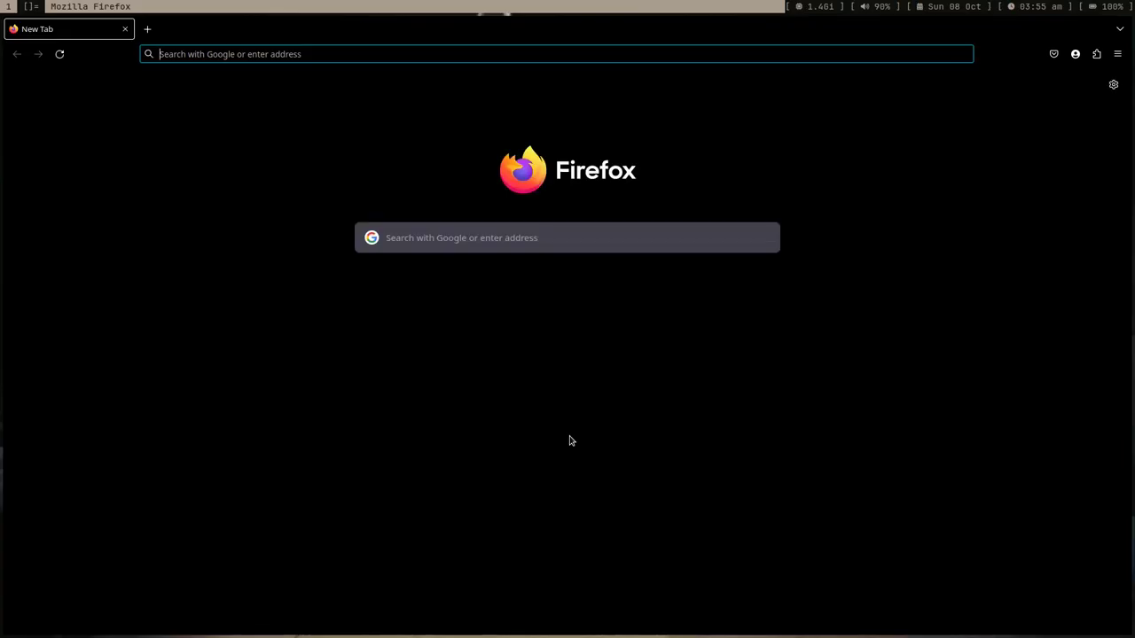
{"action": "type", "text": "clock"}
{"action": "key", "text": "Return"}
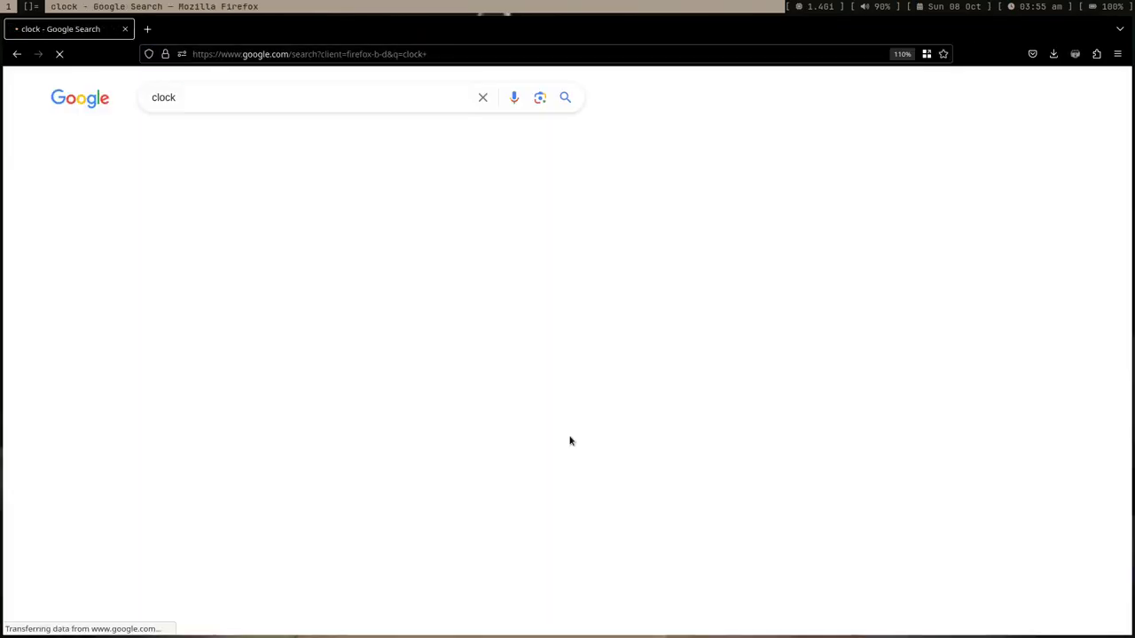
Open the IKEA TAGGAD wall clock image preview, then move to empty workspace 2
{"action": "left_click", "coordinate": [261, 145]}
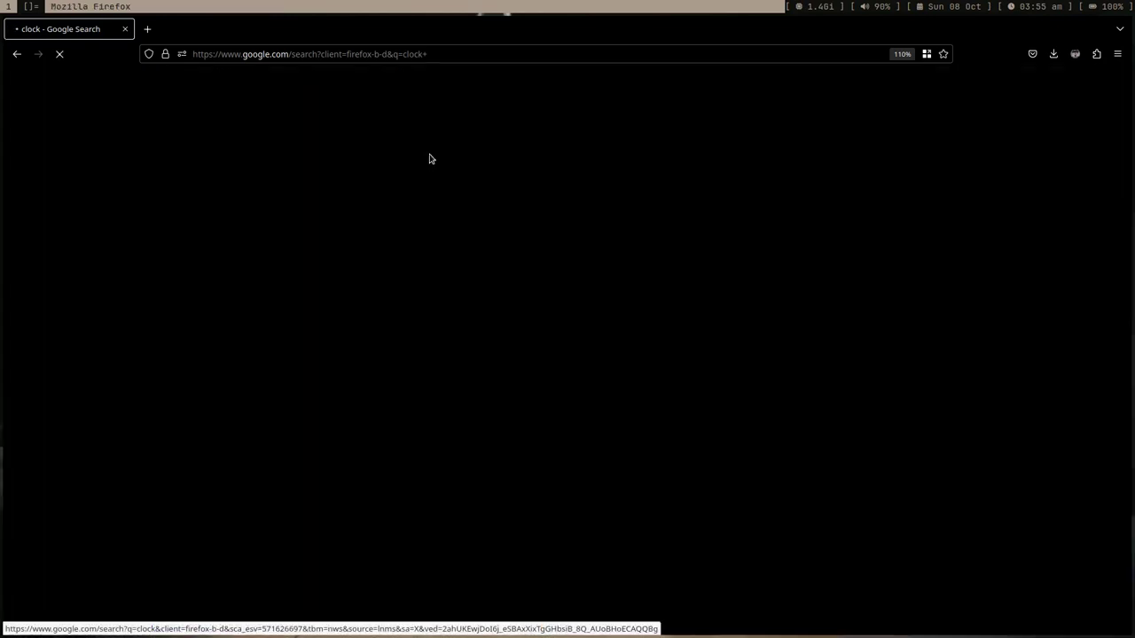
{"action": "left_click", "coordinate": [567, 261]}
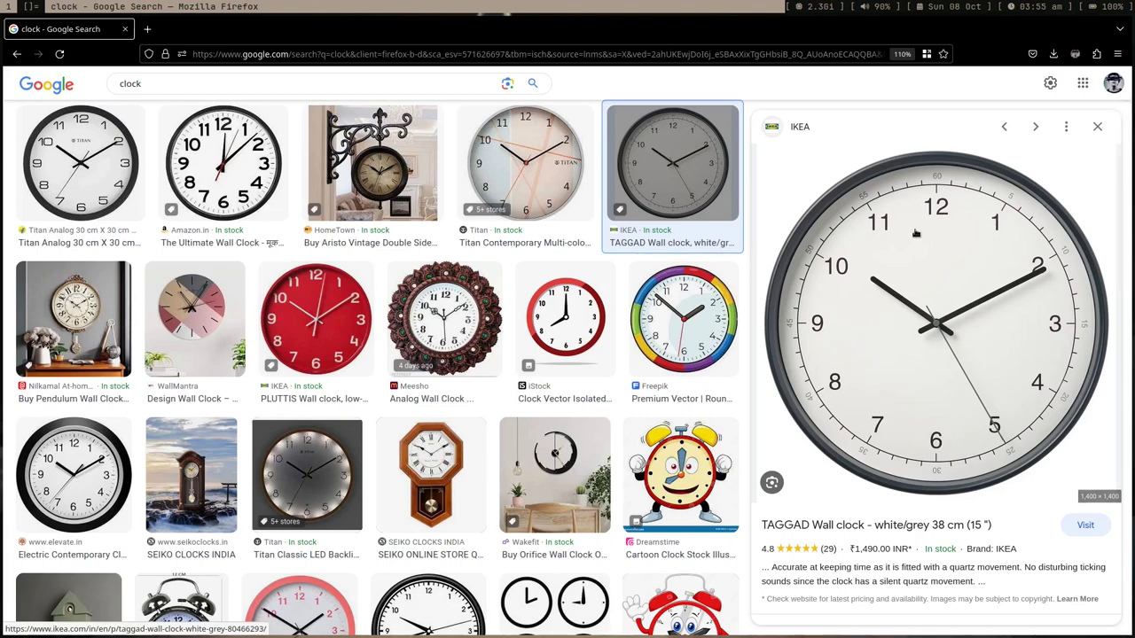
{"action": "key", "text": "super+2"}
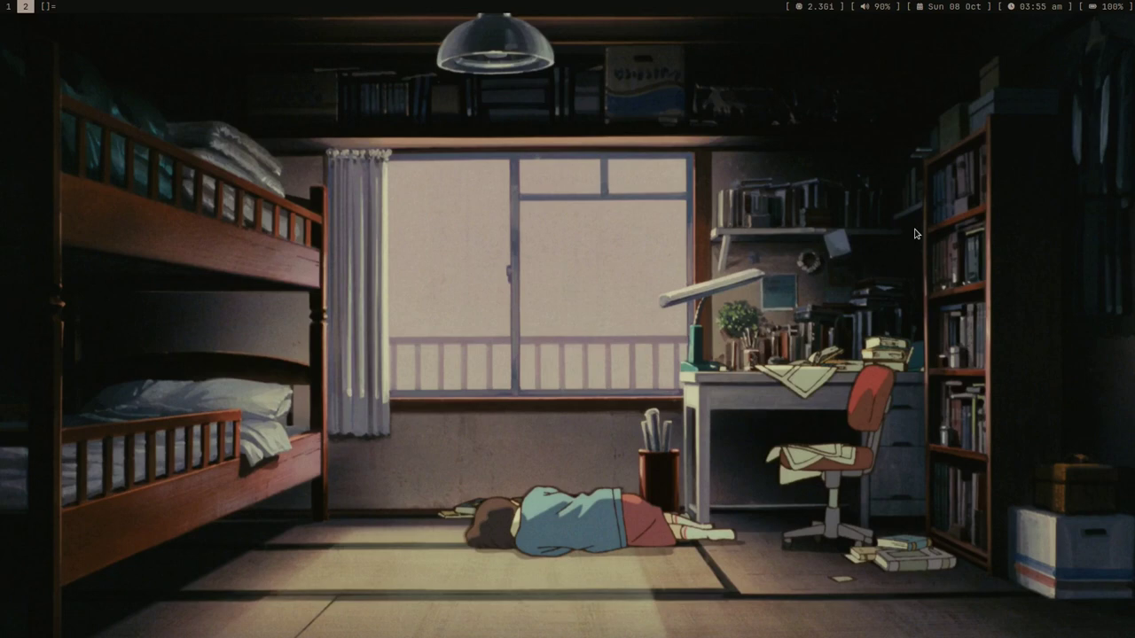
Flip between workspaces 1 and 2, then open an st terminal on workspace 2
{"action": "key", "text": "super+1"}
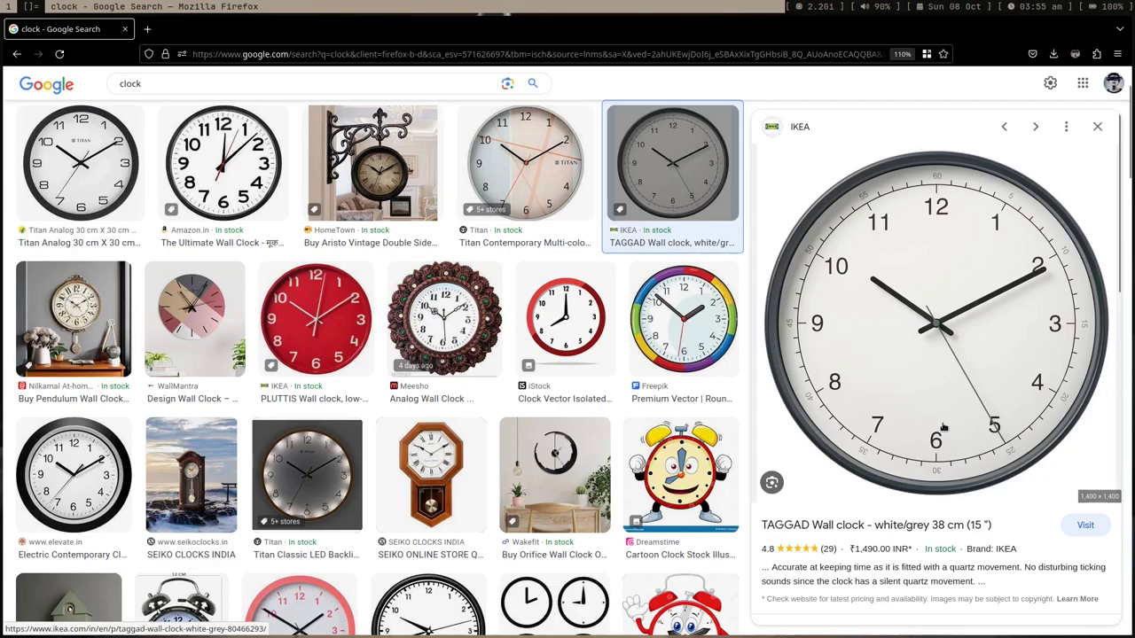
{"action": "key", "text": "super+2"}
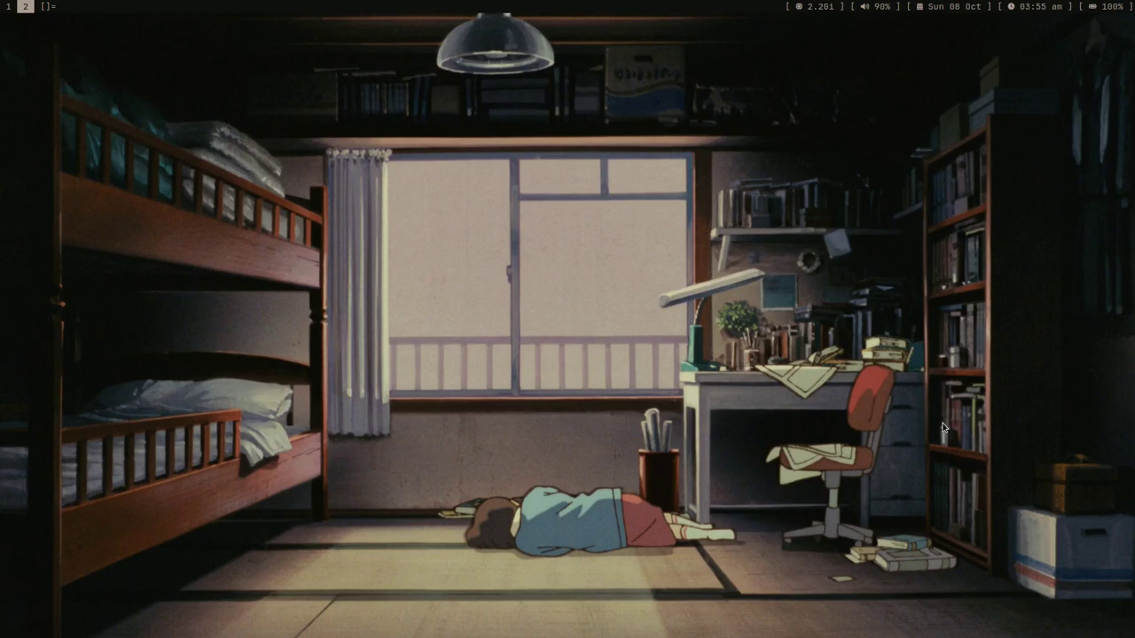
{"action": "key", "text": "super+1"}
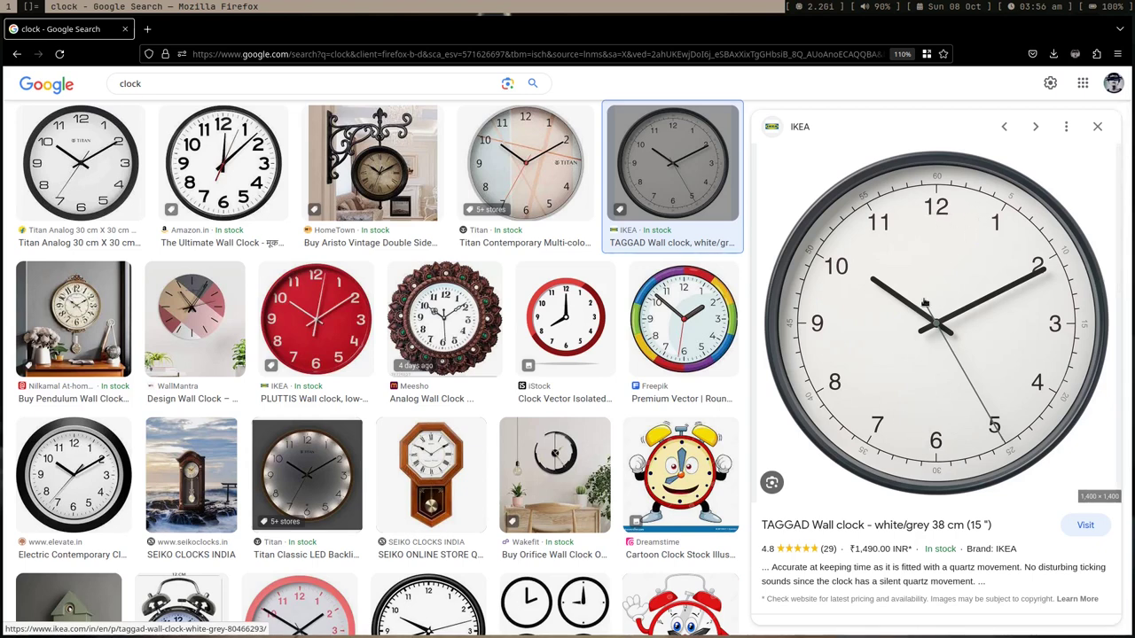
{"action": "key", "text": "super+2"}
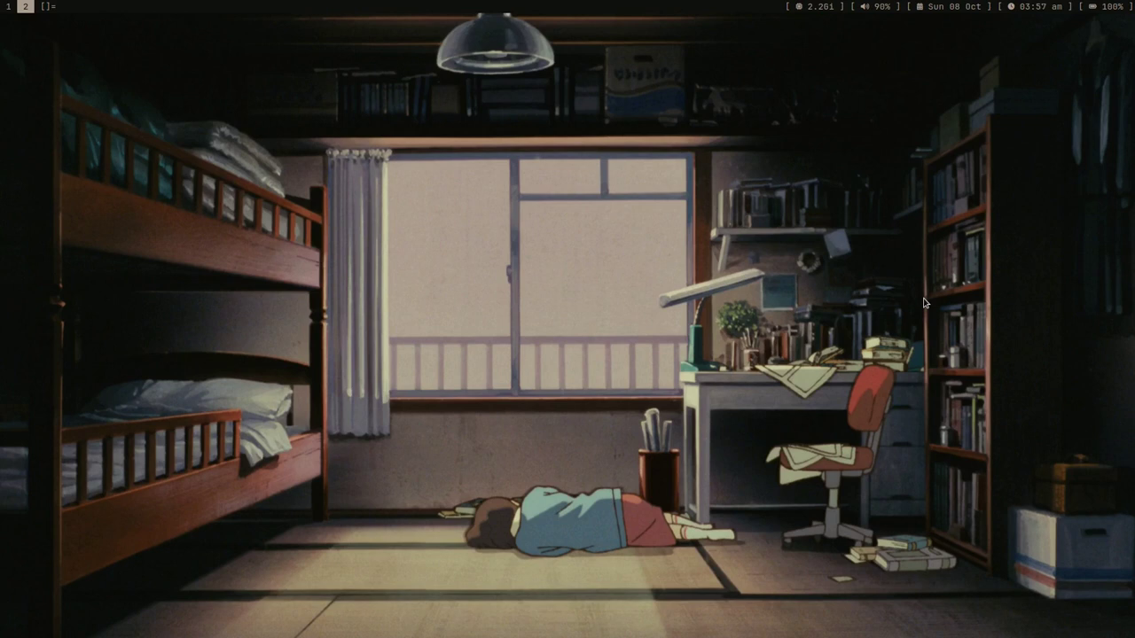
{"action": "key", "text": "super+Return"}
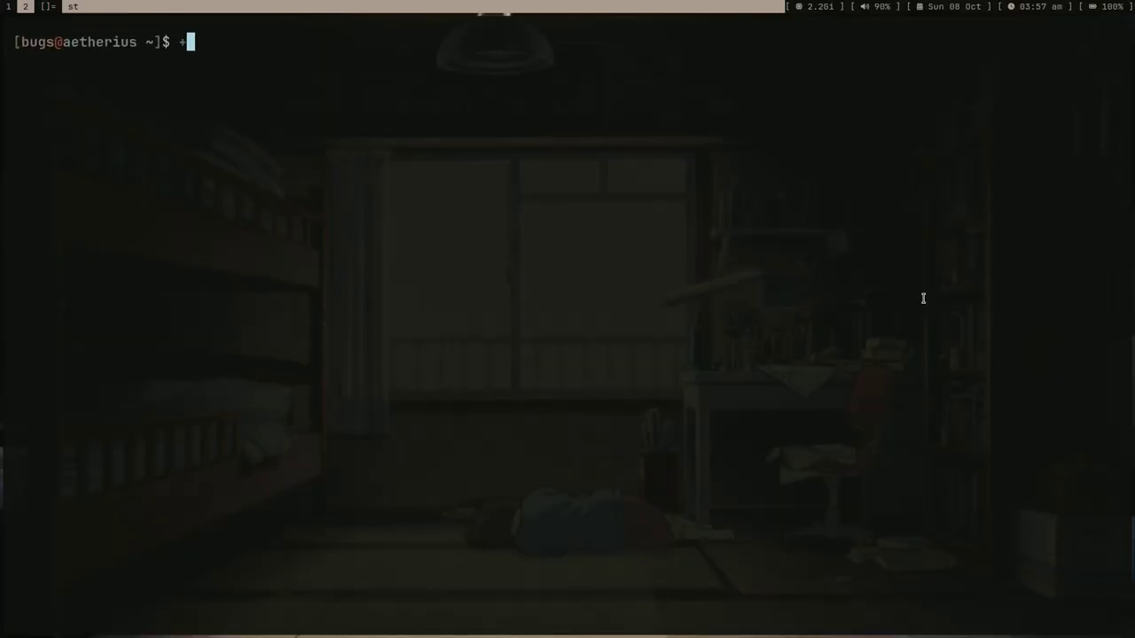
Clear the terminal prompt and replace the Google clock tab with a new blank tab
{"action": "key", "text": "BackSpace"}
{"action": "key", "text": "BackSpace"}
{"action": "key", "text": "BackSpace"}
{"action": "key", "text": "super+1"}
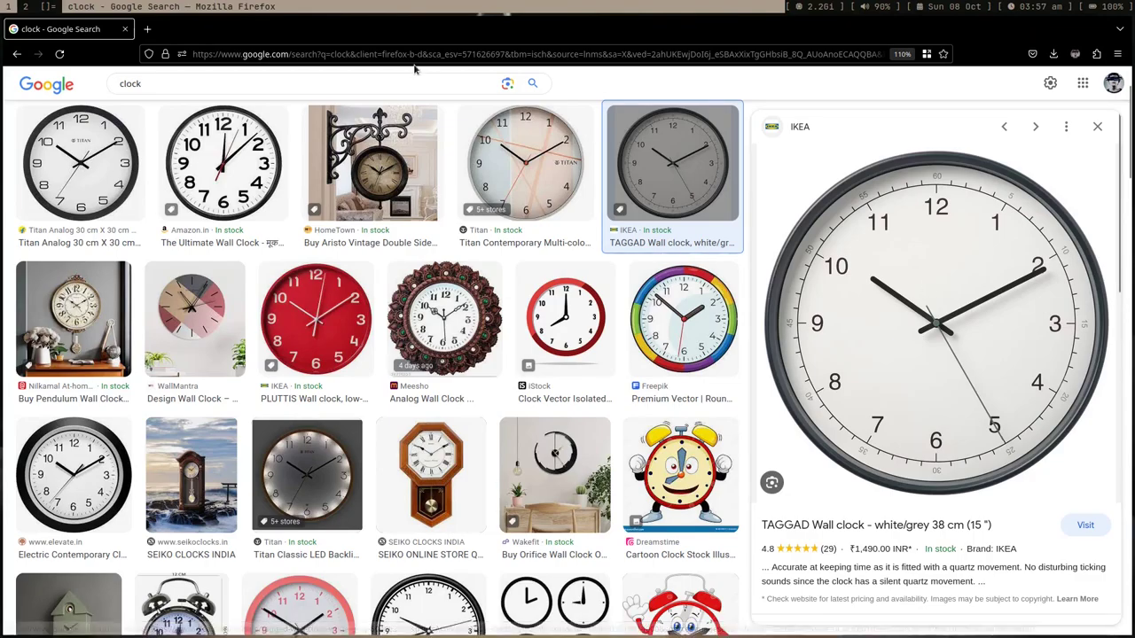
{"action": "left_click", "coordinate": [148, 34]}
{"action": "left_click", "coordinate": [97, 29]}
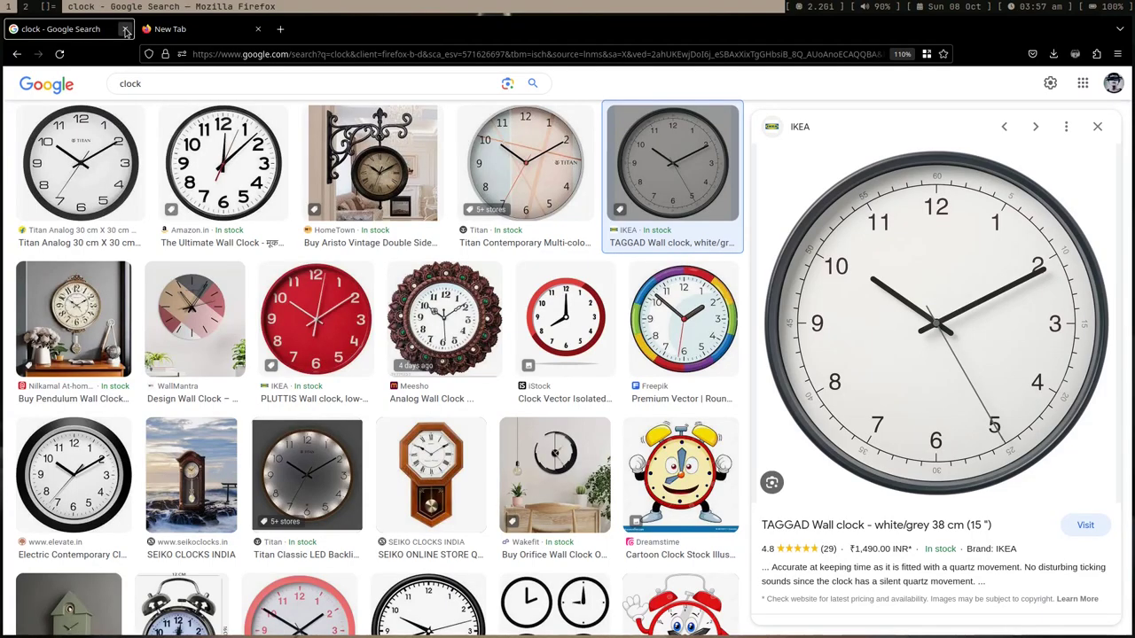
{"action": "left_click", "coordinate": [125, 29]}
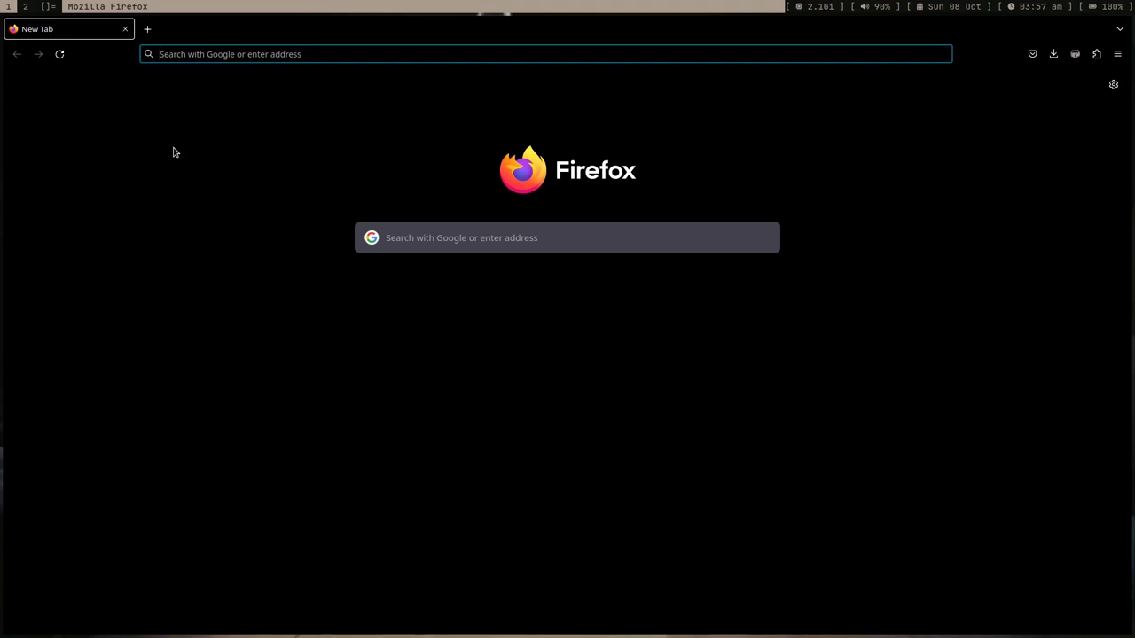
Search YouTube for 'dinsney show ads' using the 'yt' address-bar shorthand
{"action": "key", "text": "super+2"}
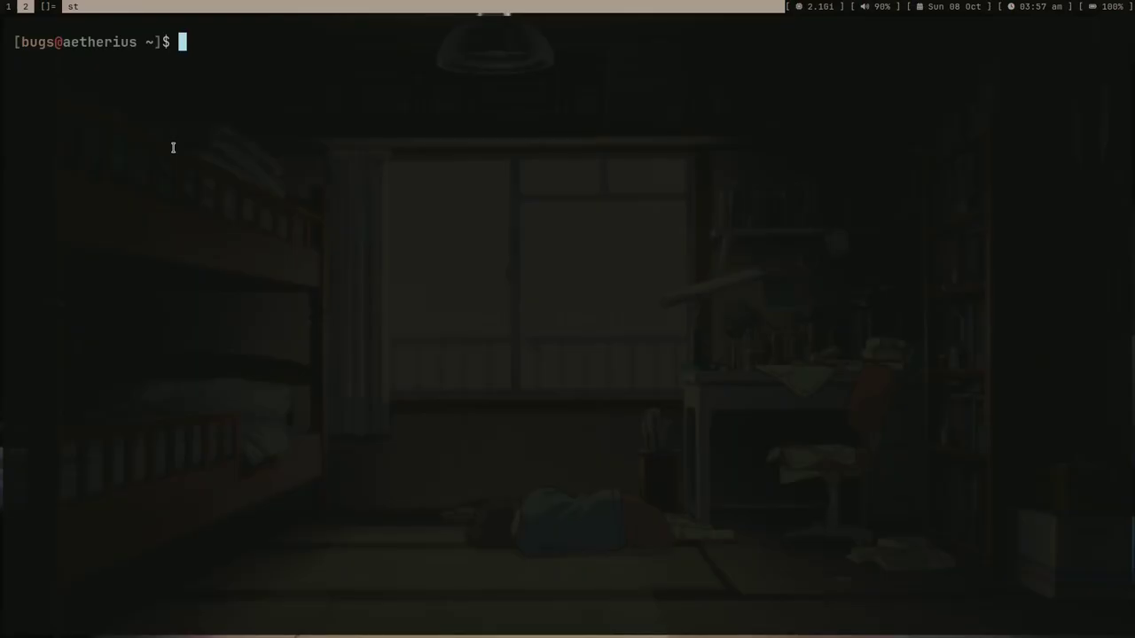
{"action": "key", "text": "super+1"}
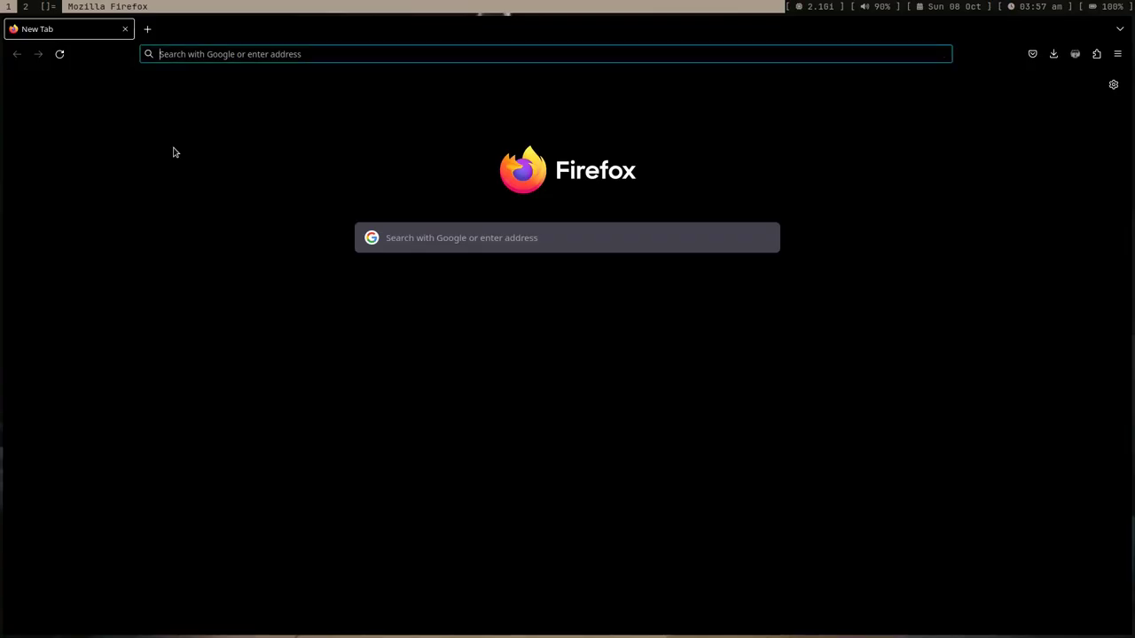
{"action": "type", "text": "yt"}
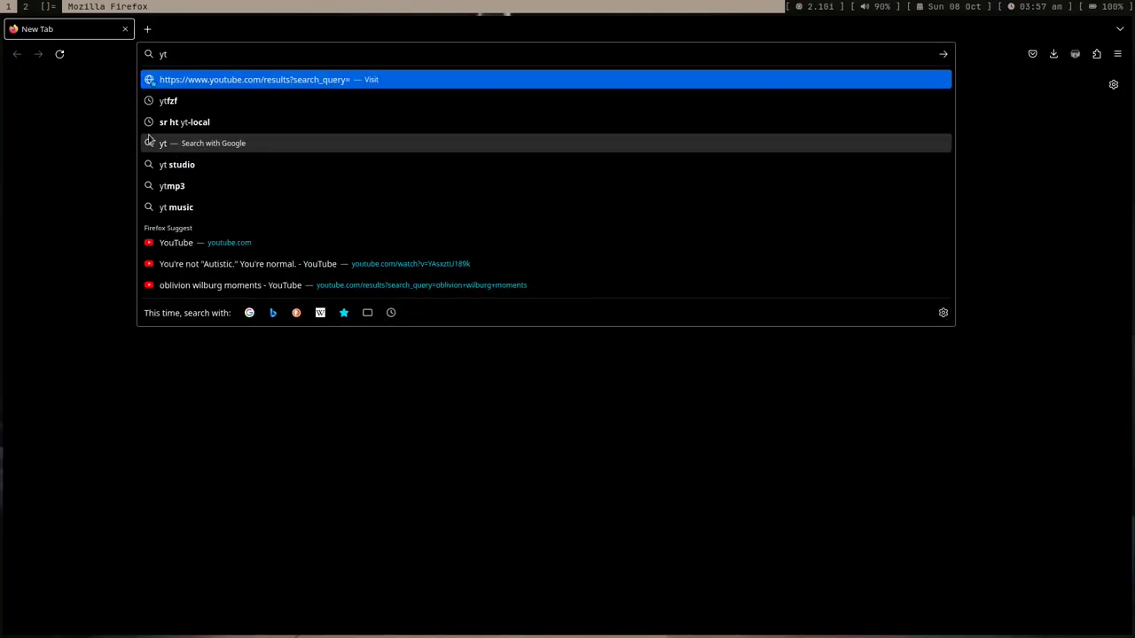
{"action": "type", "text": " dinsney"}
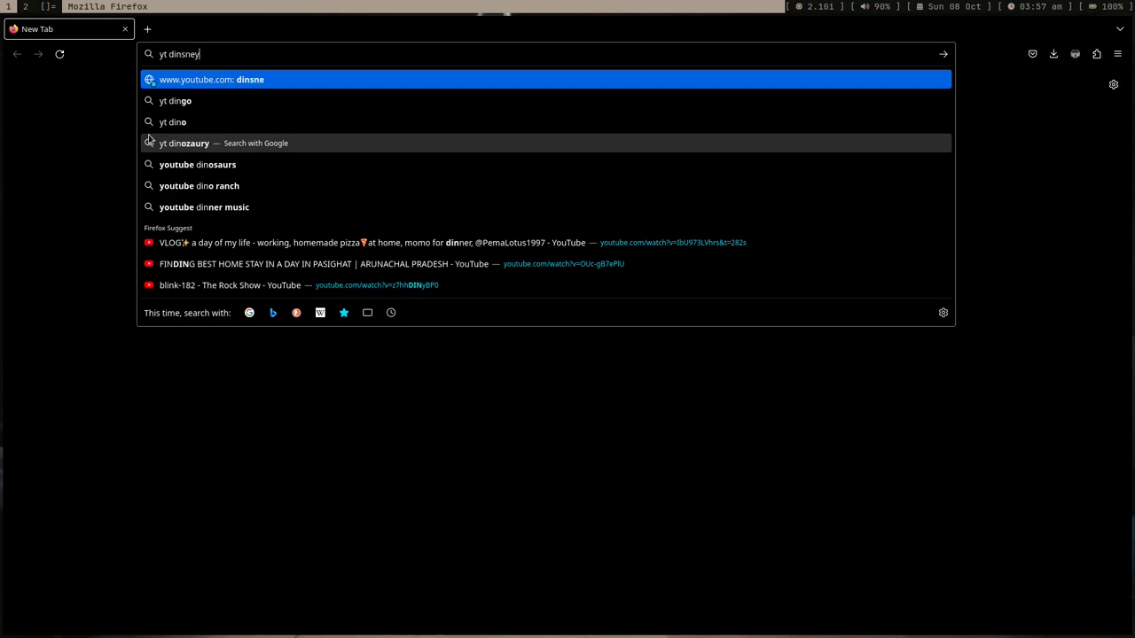
{"action": "type", "text": " show ads"}
{"action": "key", "text": "Return"}
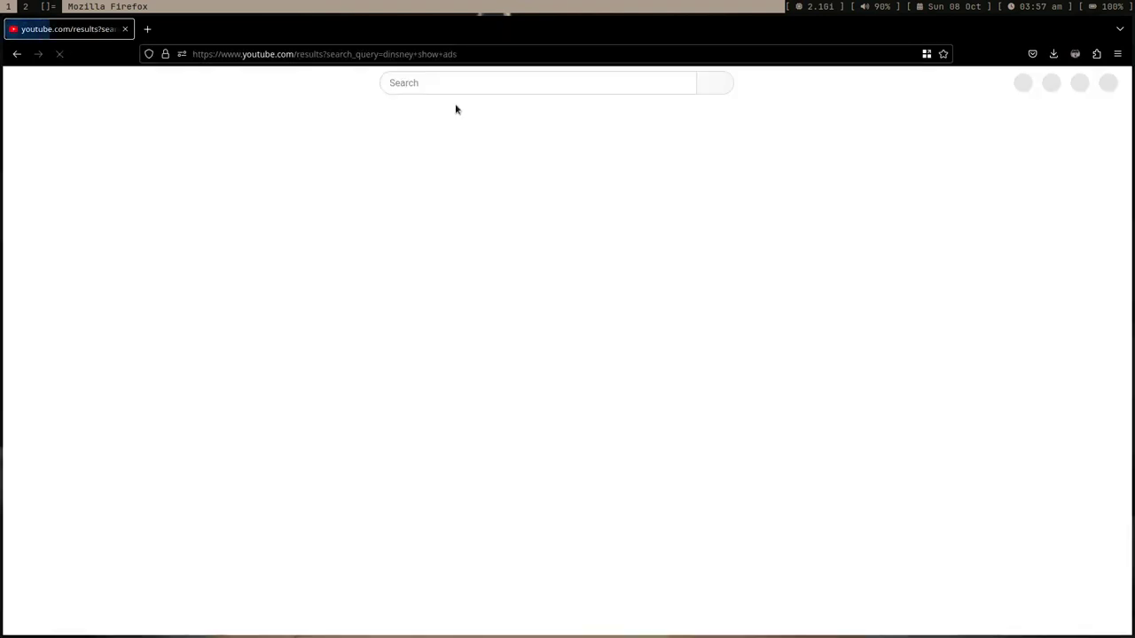
Change the YouTube search to 'dinsney wand ids nostalgia', play a wand ID video, and return to results
{"action": "left_click_drag", "start_coordinate": [420, 82], "coordinate": [488, 83]}
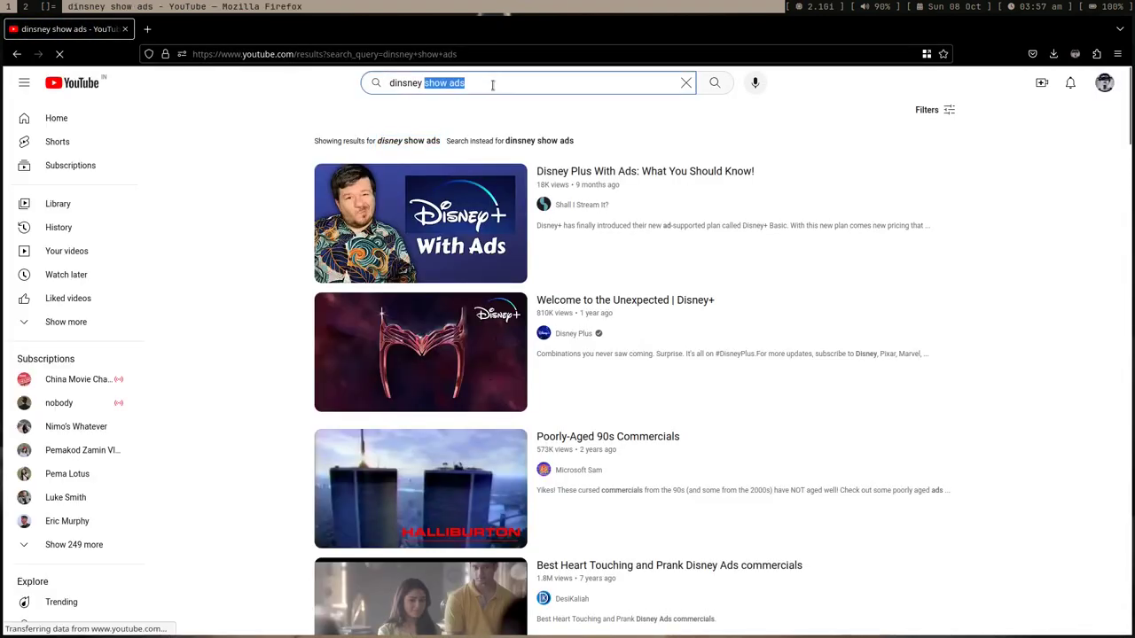
{"action": "type", "text": "wand ids nostalgia"}
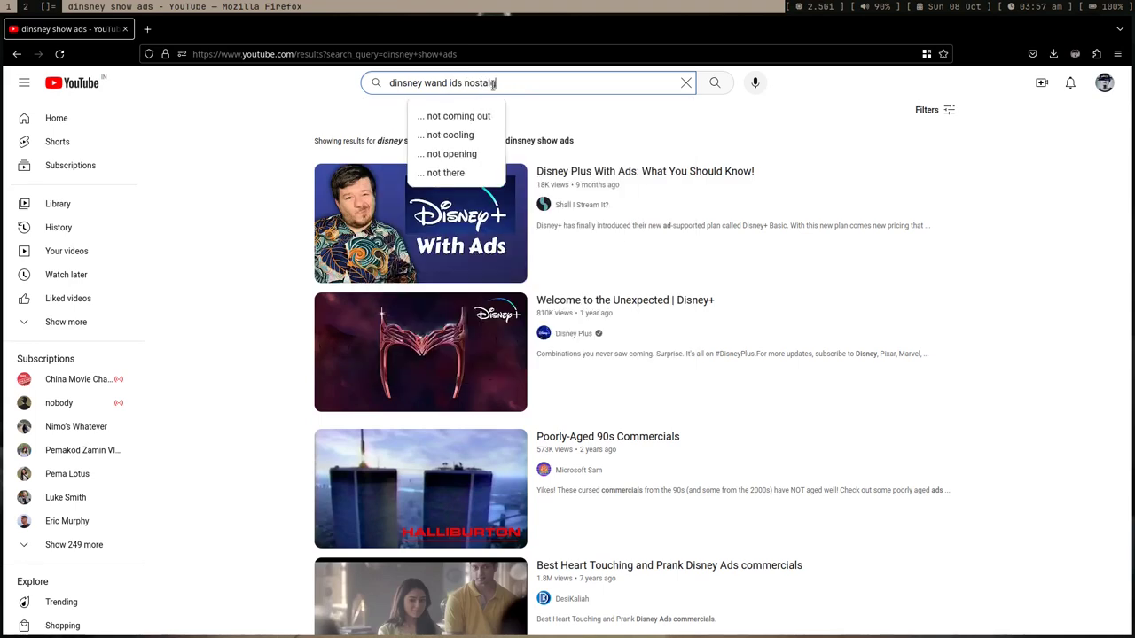
{"action": "key", "text": "Return"}
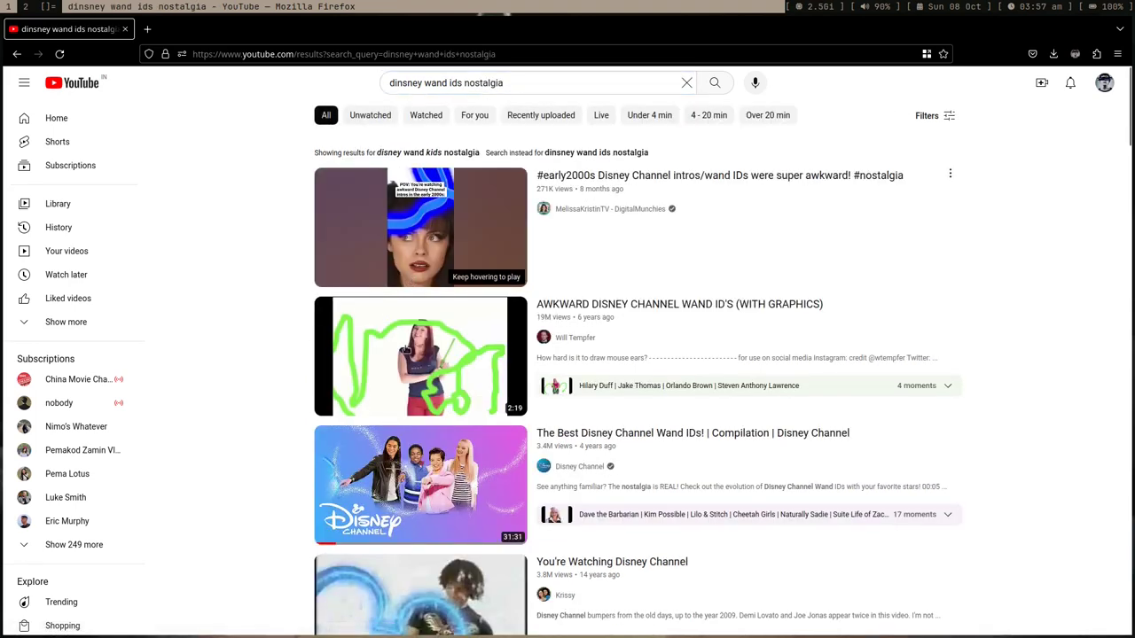
{"action": "left_click", "coordinate": [399, 393]}
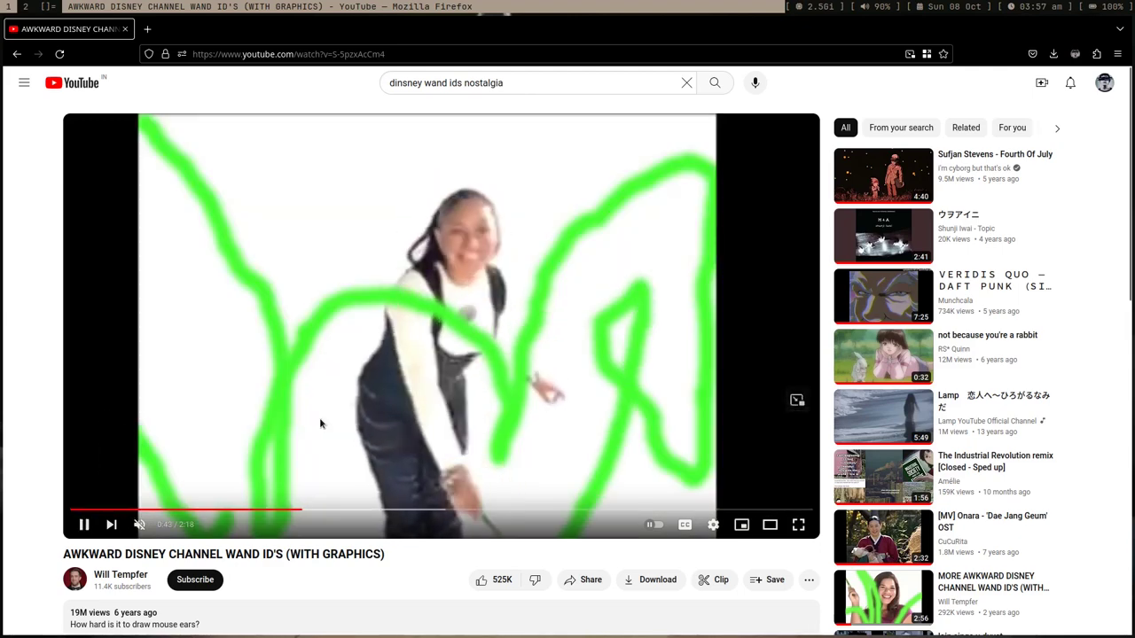
{"action": "key", "text": "alt+Left"}
{"action": "scroll", "coordinate": [321, 423], "scroll_direction": "down", "scroll_amount": 10}
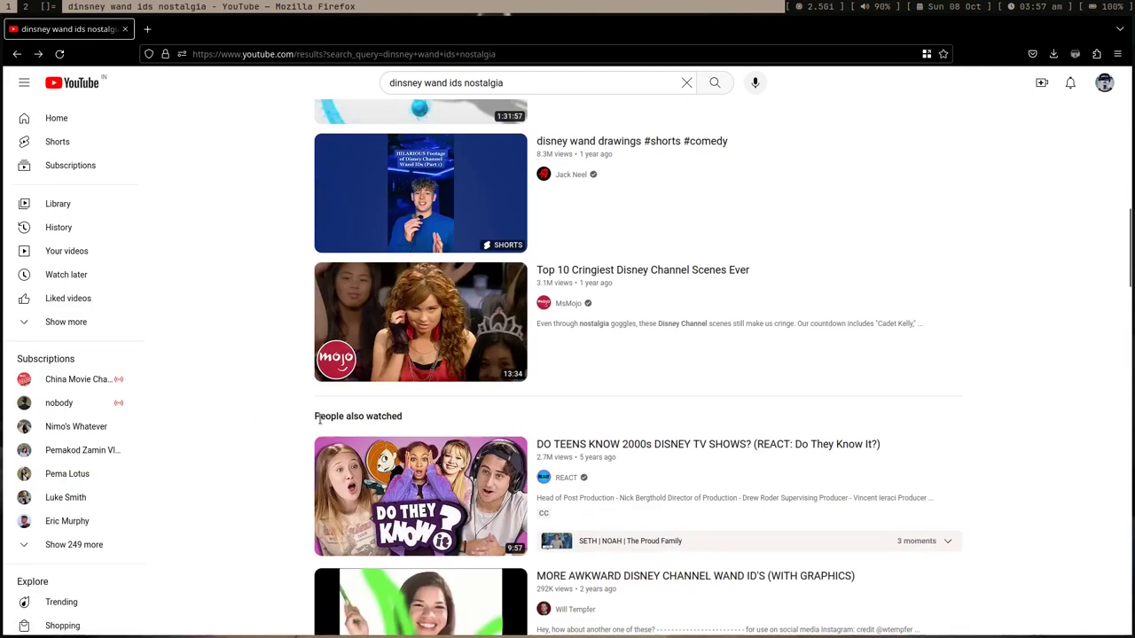
Clear the terminal prompt, then search 'ersatztv' and open the ErsatzTV: Your Personal IPTV Server site
{"action": "key", "text": "super+2"}
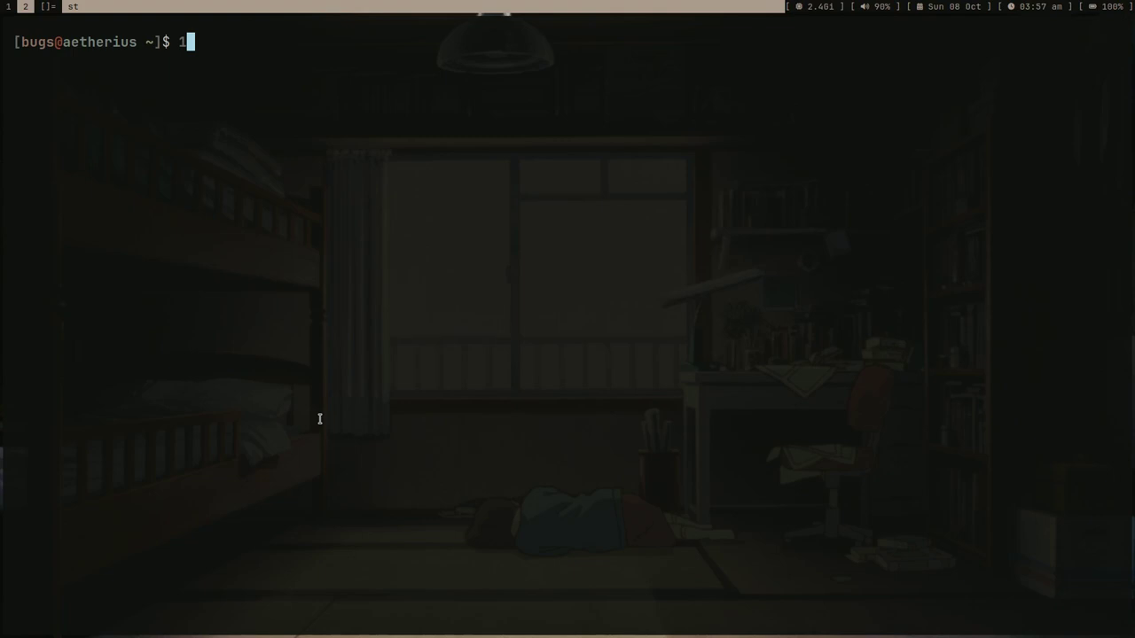
{"action": "key", "text": "BackSpace"}
{"action": "key", "text": "super+1"}
{"action": "left_click", "coordinate": [479, 54]}
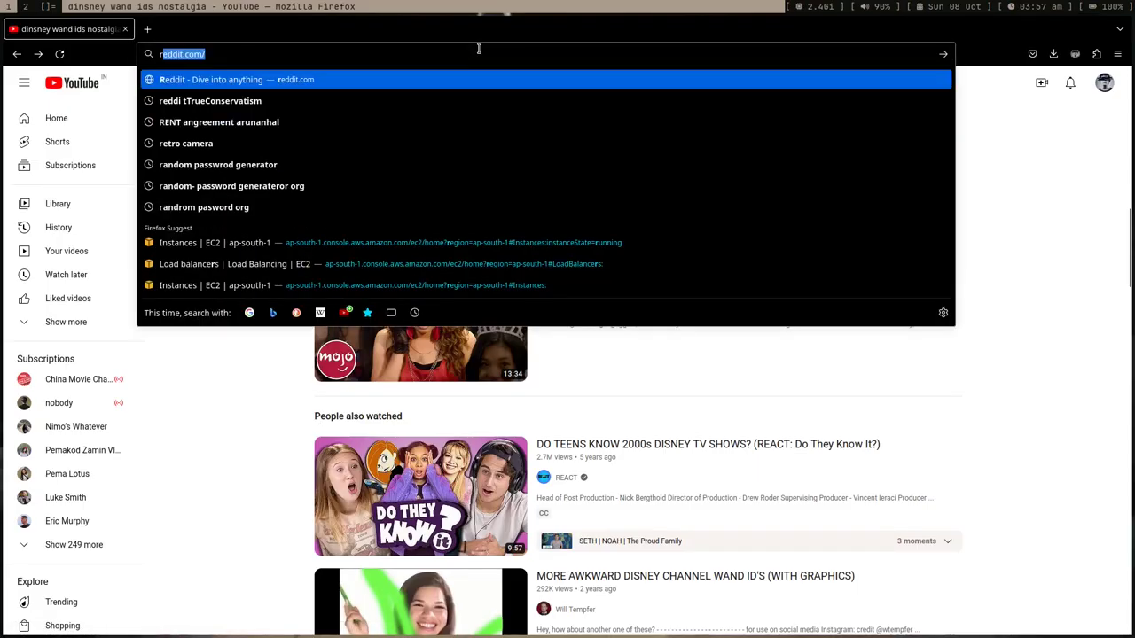
{"action": "type", "text": "ersatz"}
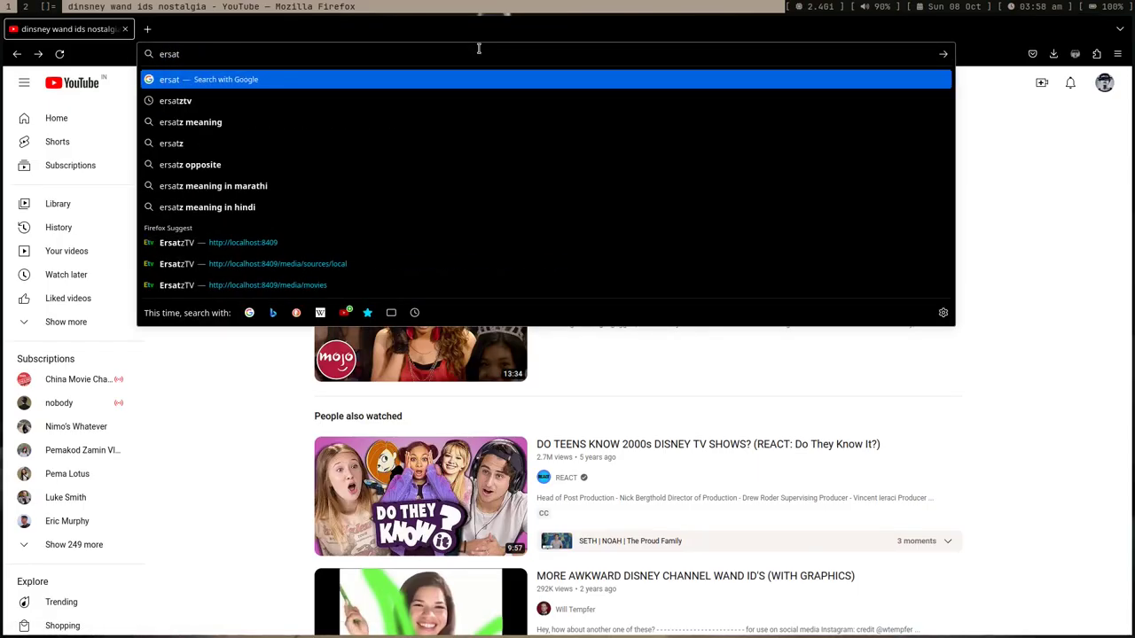
{"action": "key", "text": "Down"}
{"action": "key", "text": "Return"}
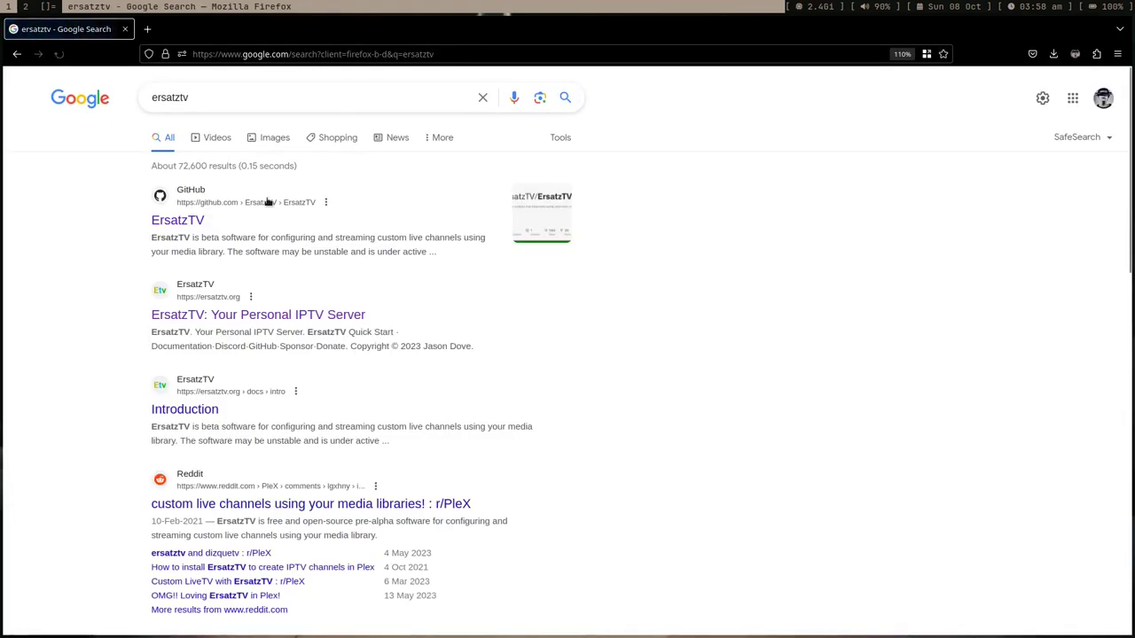
{"action": "left_click", "coordinate": [188, 314]}
Enter ~/vids/ghibli in the terminal and list its files
{"action": "key", "text": "super+2"}
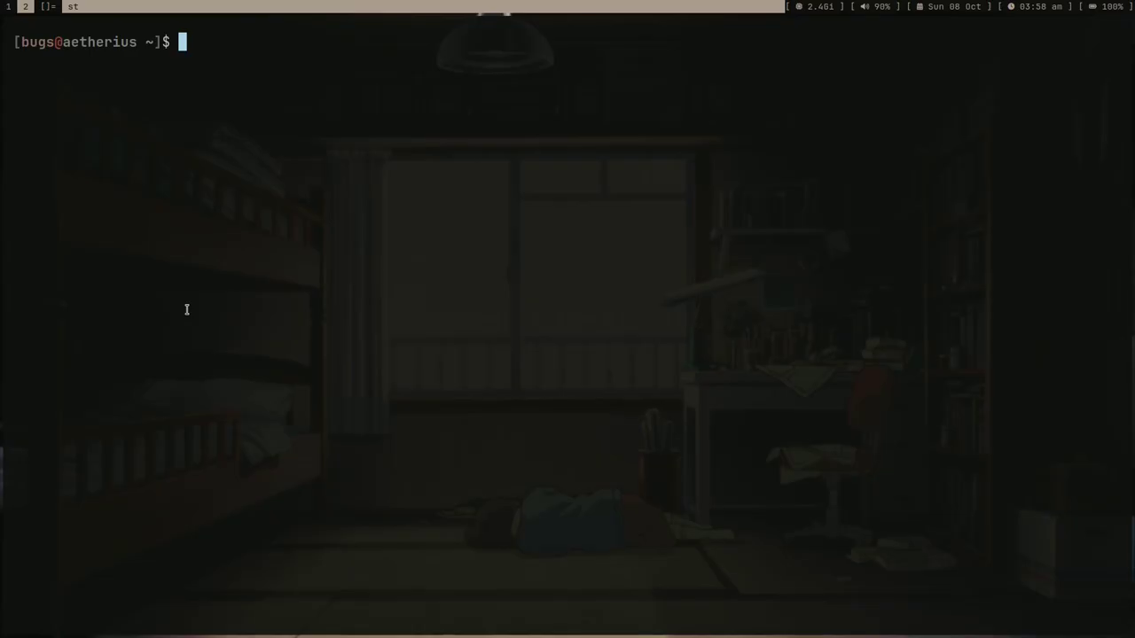
{"action": "key", "text": "super+3"}
{"action": "key", "text": "super+2"}
{"action": "type", "text": "cd vids/gh"}
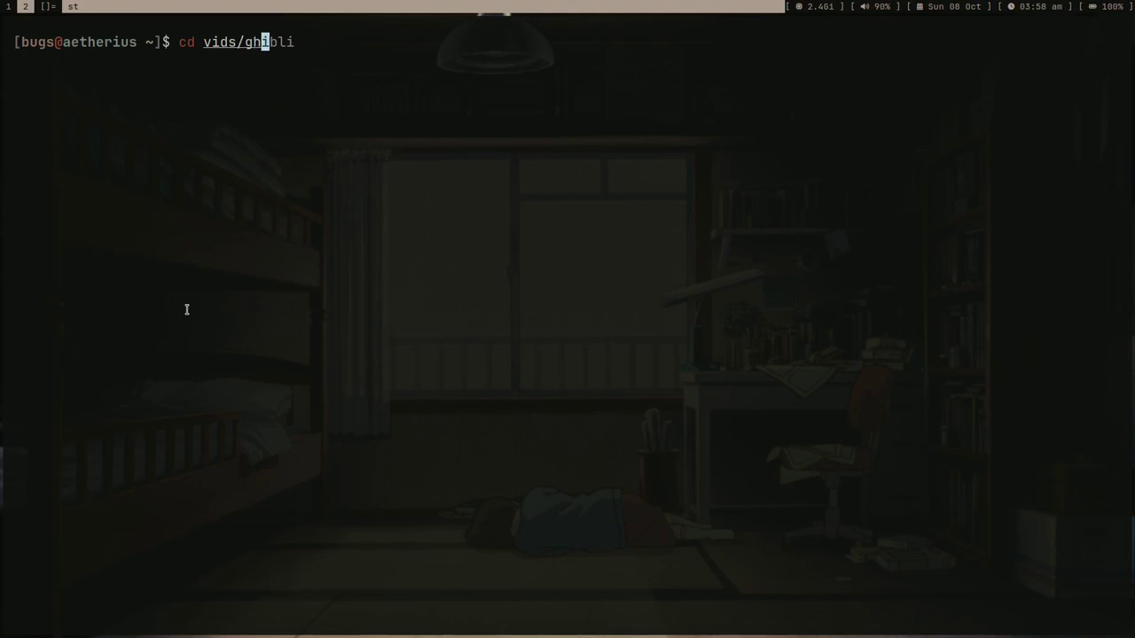
{"action": "key", "text": "Tab"}
{"action": "key", "text": "Return"}
{"action": "type", "text": "ls"}
{"action": "key", "text": "Return"}
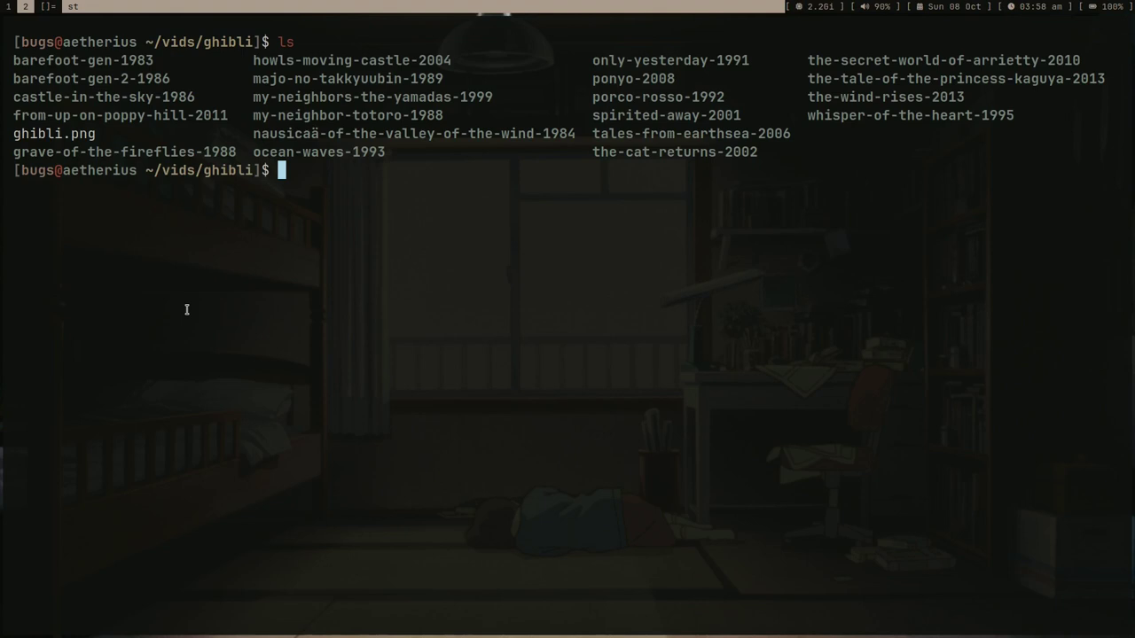
Preview the ghibli.png logo with sxiv, then close it
{"action": "type", "text": "sxiv ghibli.png"}
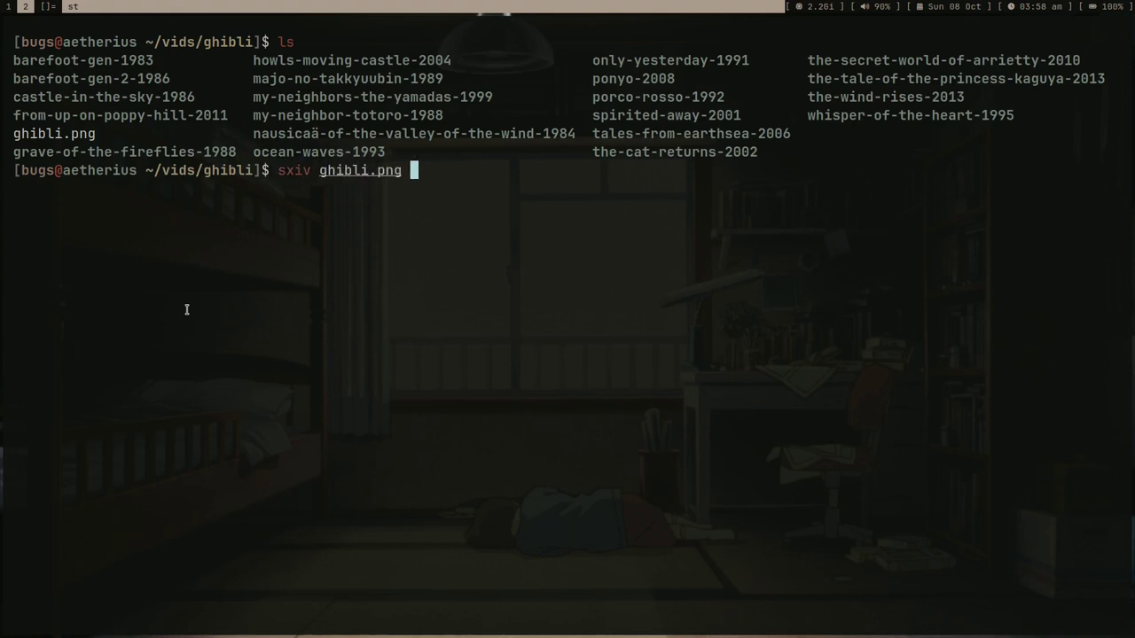
{"action": "key", "text": "Return"}
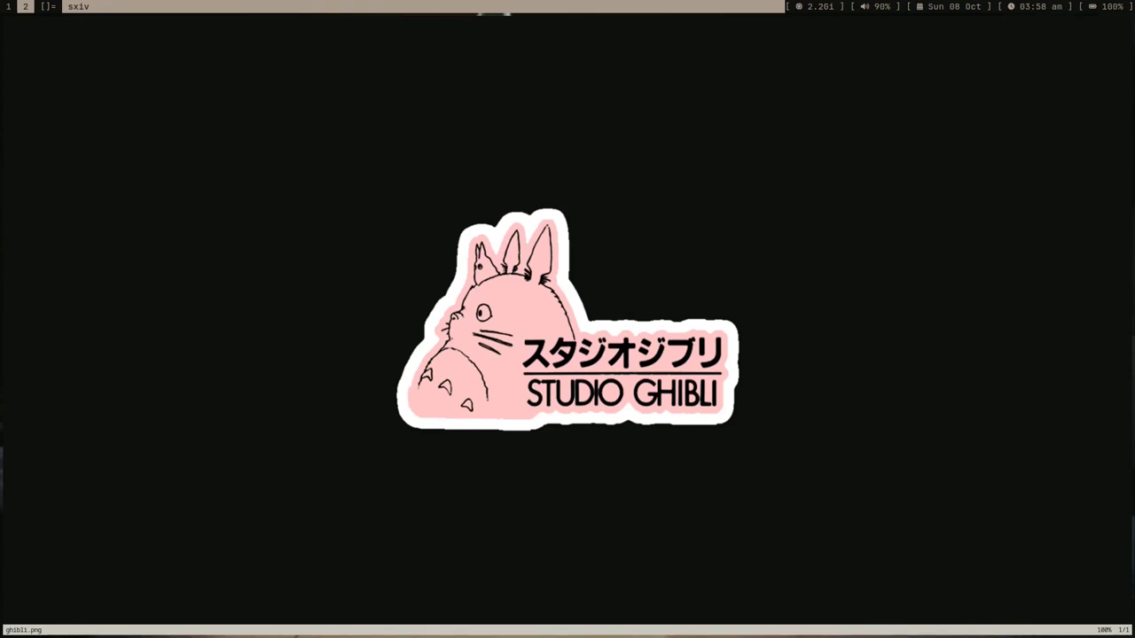
{"action": "key", "text": "q"}
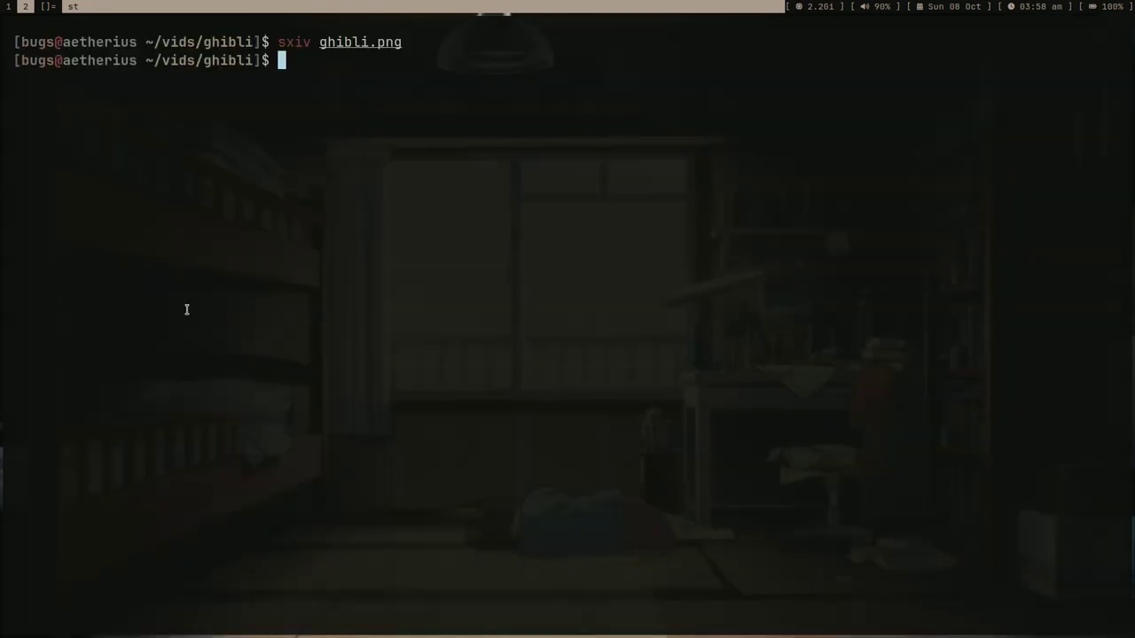
{"action": "key", "text": "ctrl+l"}
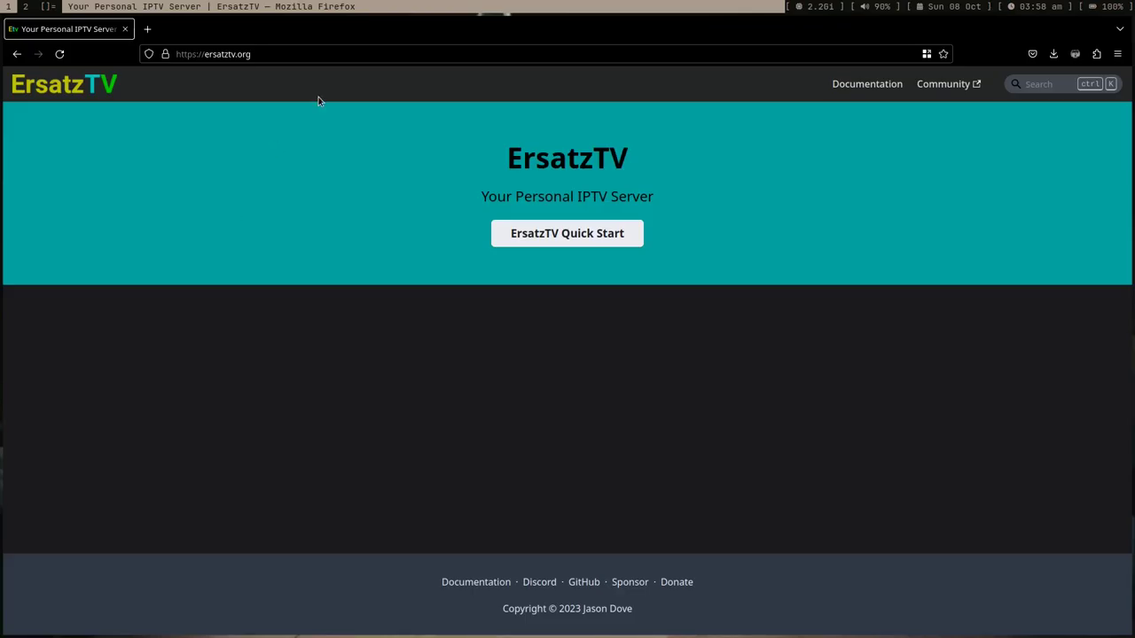
Follow Quick Start and Install ErsatzTV to the GitHub release Tags list
{"action": "left_click", "coordinate": [530, 245]}
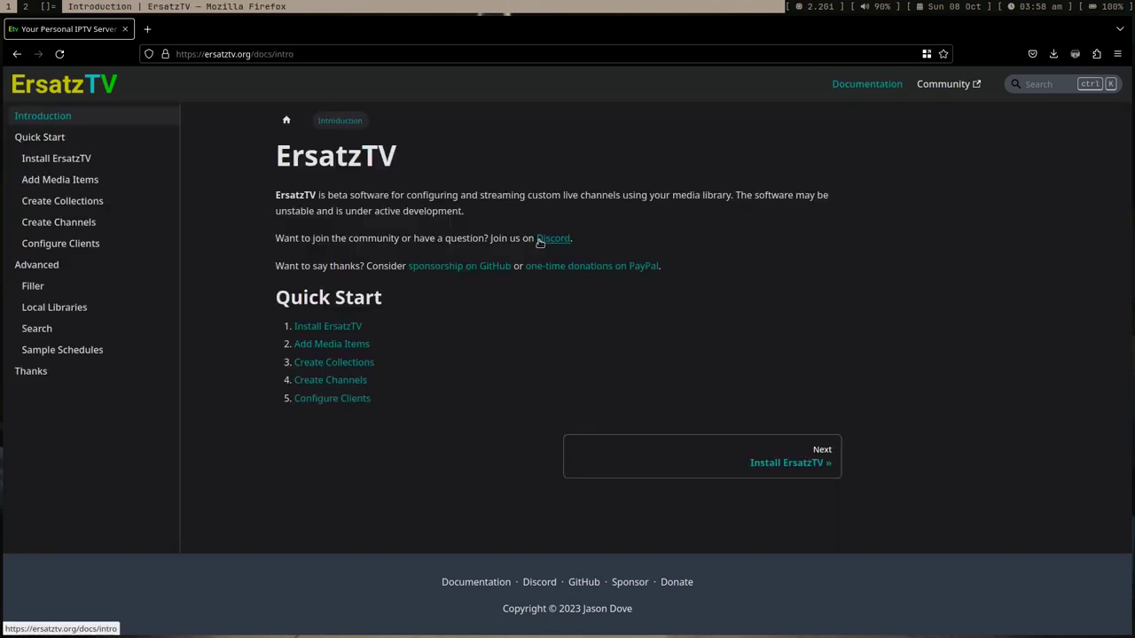
{"action": "left_click", "coordinate": [328, 328]}
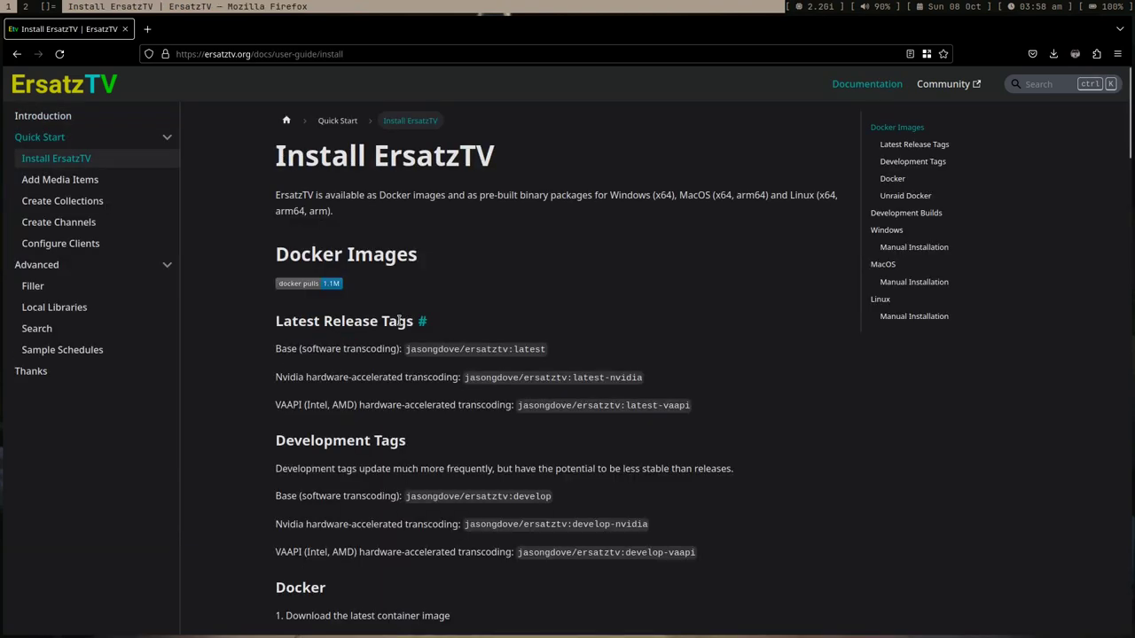
{"action": "scroll", "coordinate": [399, 320], "scroll_direction": "down", "scroll_amount": 15}
{"action": "scroll", "coordinate": [399, 320], "scroll_direction": "down", "scroll_amount": 20}
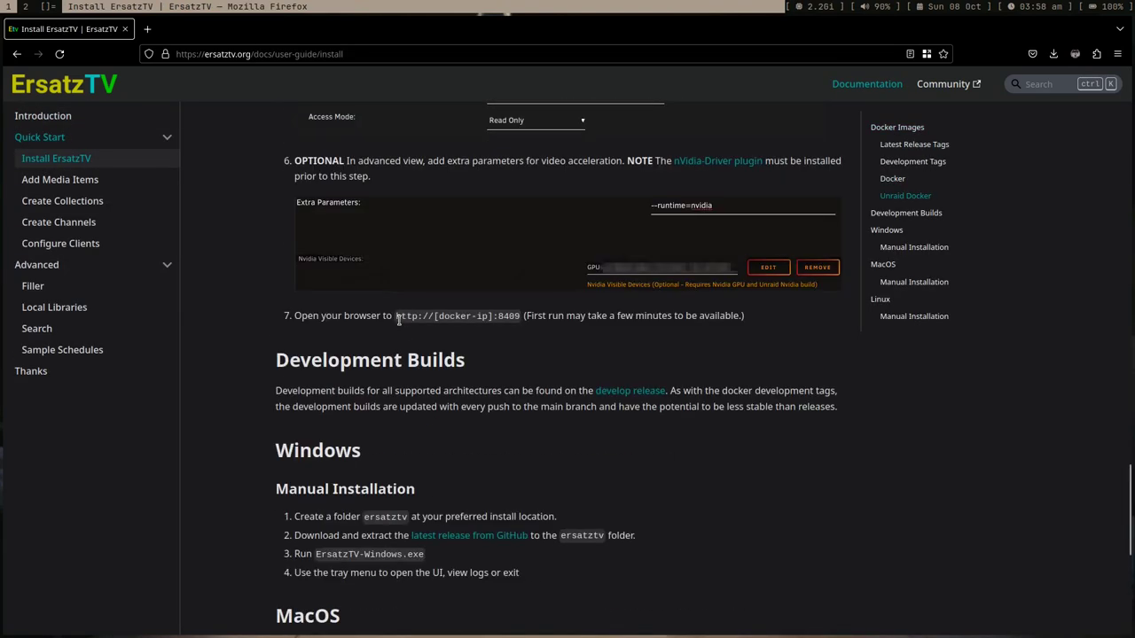
{"action": "scroll", "coordinate": [399, 321], "scroll_direction": "up", "scroll_amount": 5}
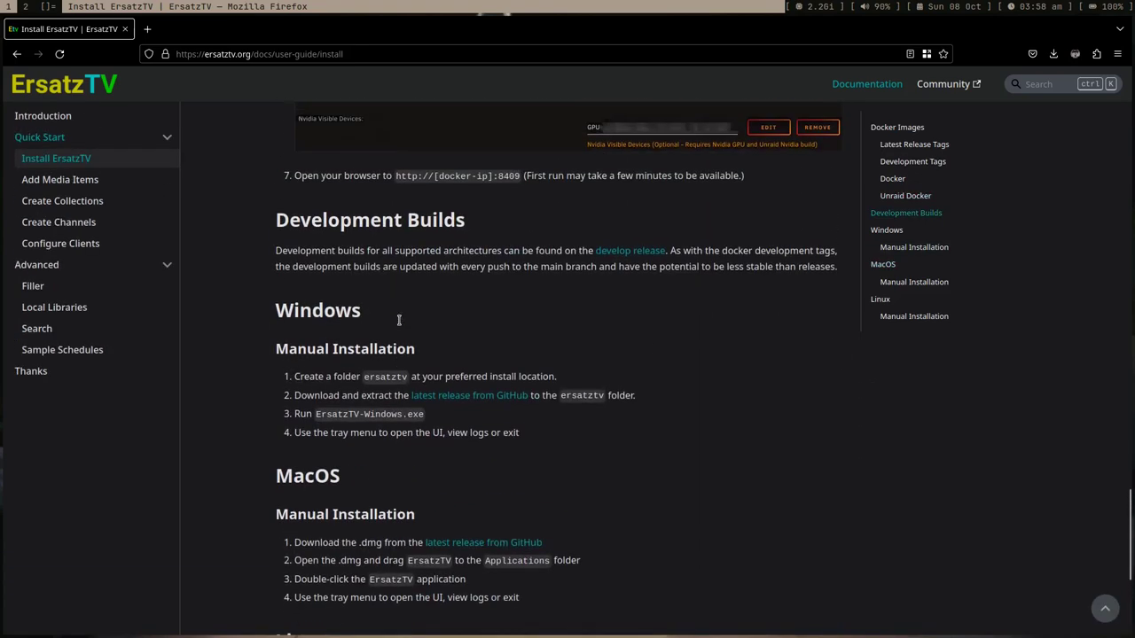
{"action": "left_click", "coordinate": [461, 399]}
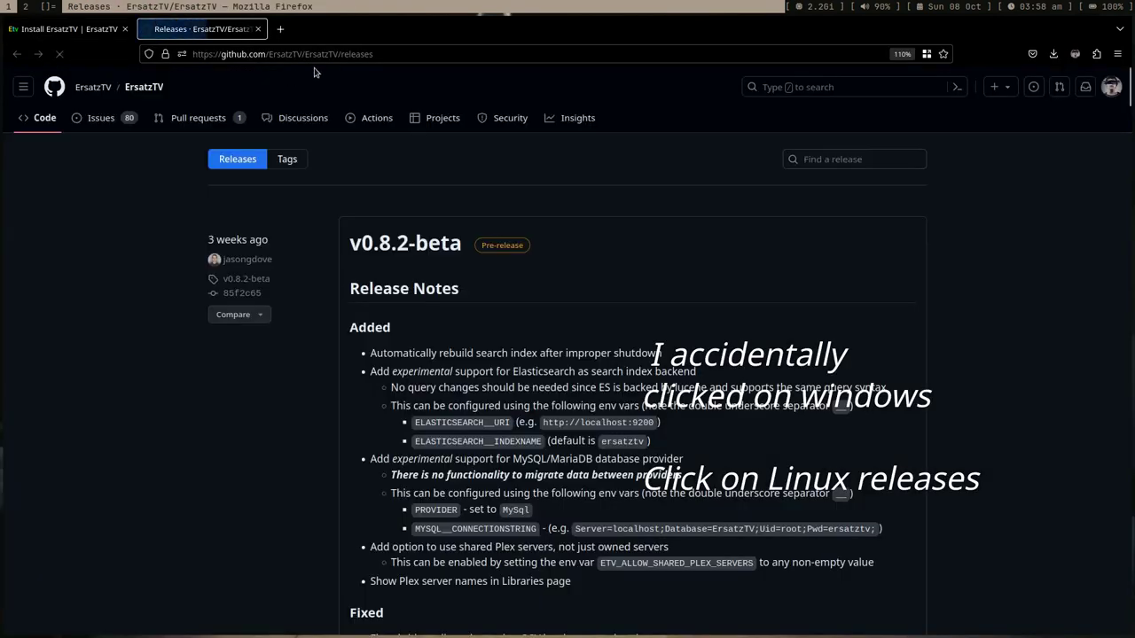
{"action": "left_click", "coordinate": [287, 158]}
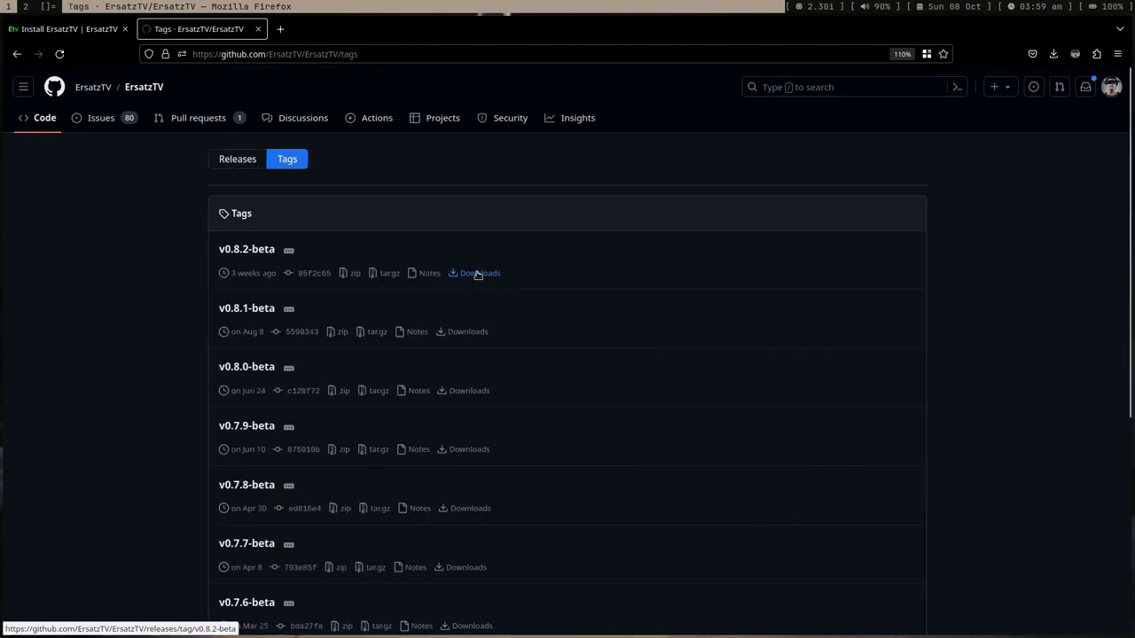
Return the terminal to the home folder with cd
{"action": "key", "text": "super+2"}
{"action": "type", "text": "m"}
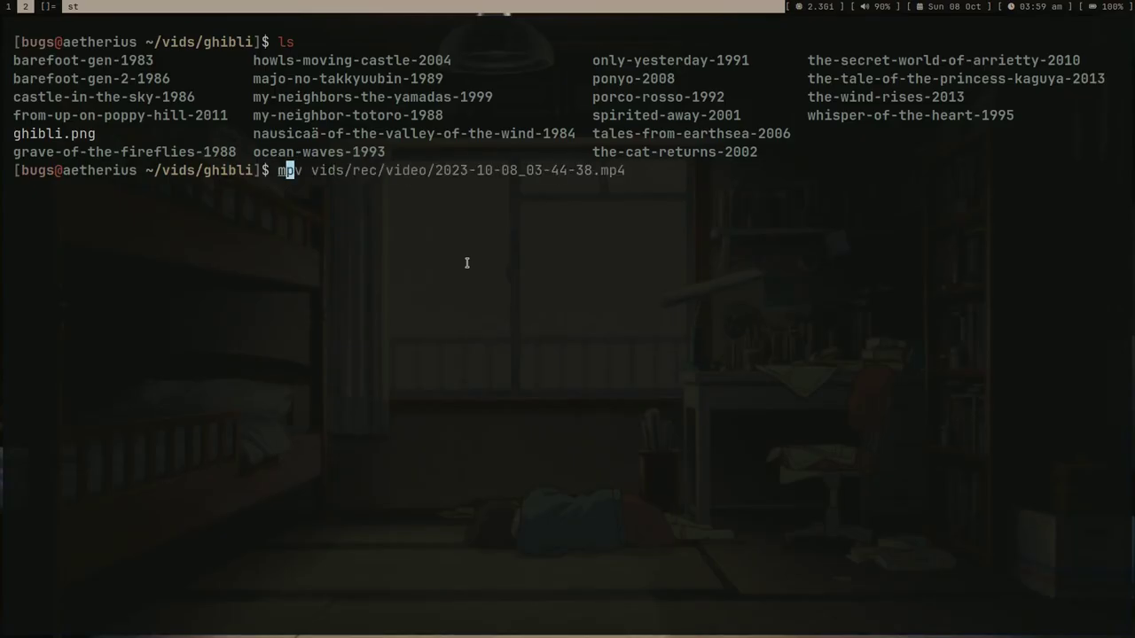
{"action": "key", "text": "BackSpace"}
{"action": "type", "text": "cd"}
{"action": "key", "text": "Return"}
Discard the suggested mv command and list the home folder
{"action": "type", "text": "mv"}
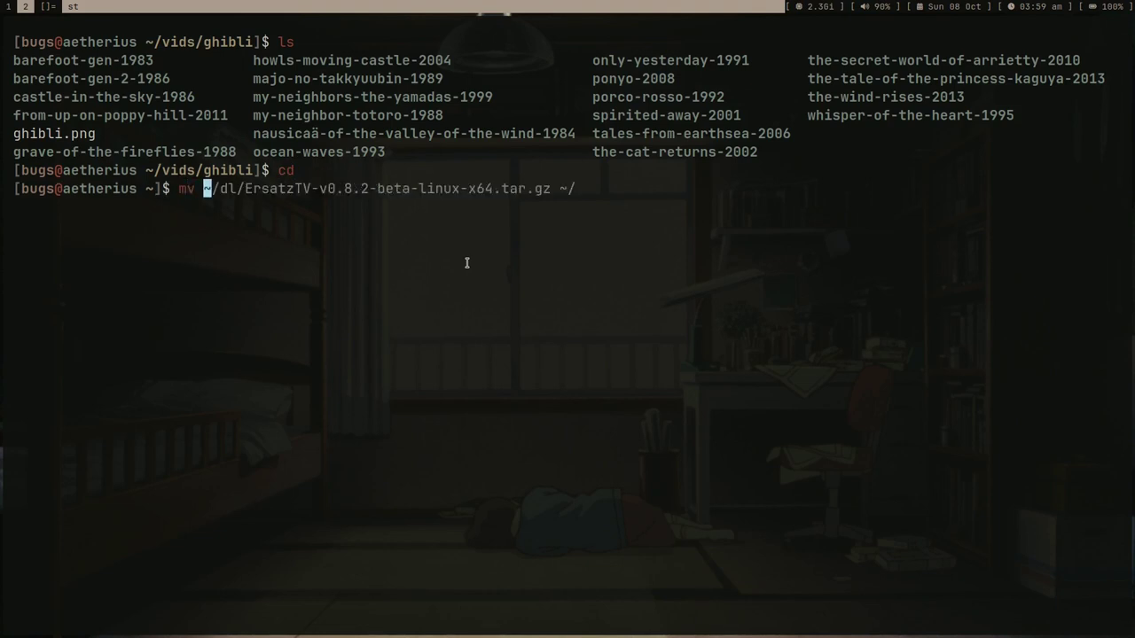
{"action": "key", "text": "ctrl+e"}
{"action": "key", "text": "ctrl+a"}
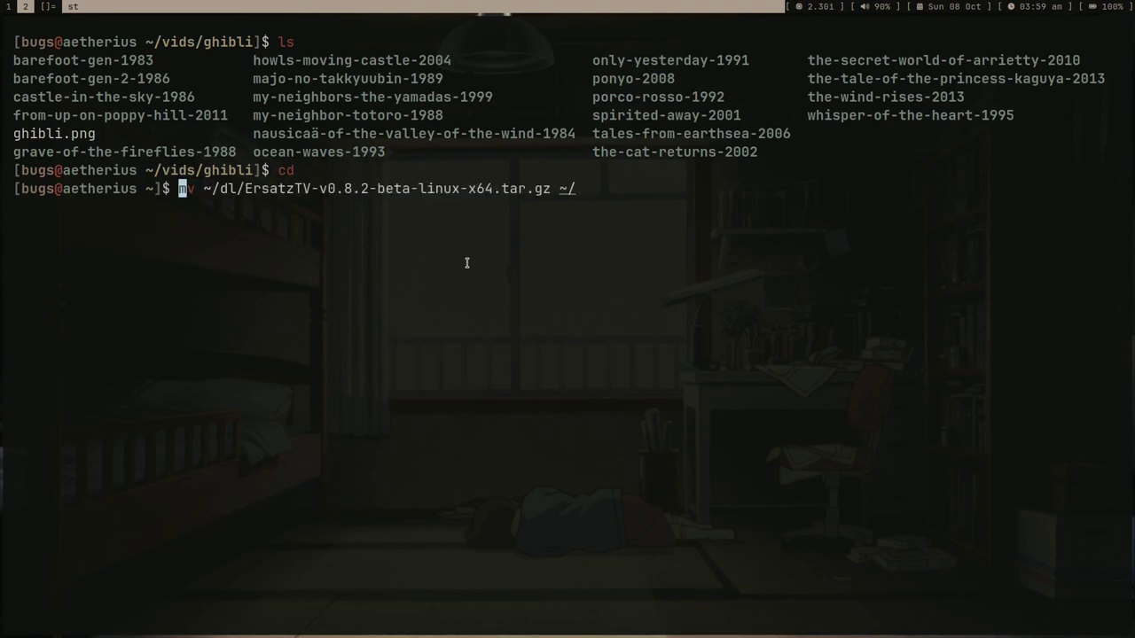
{"action": "key", "text": "ctrl+k"}
{"action": "type", "text": "ls"}
{"action": "key", "text": "Return"}
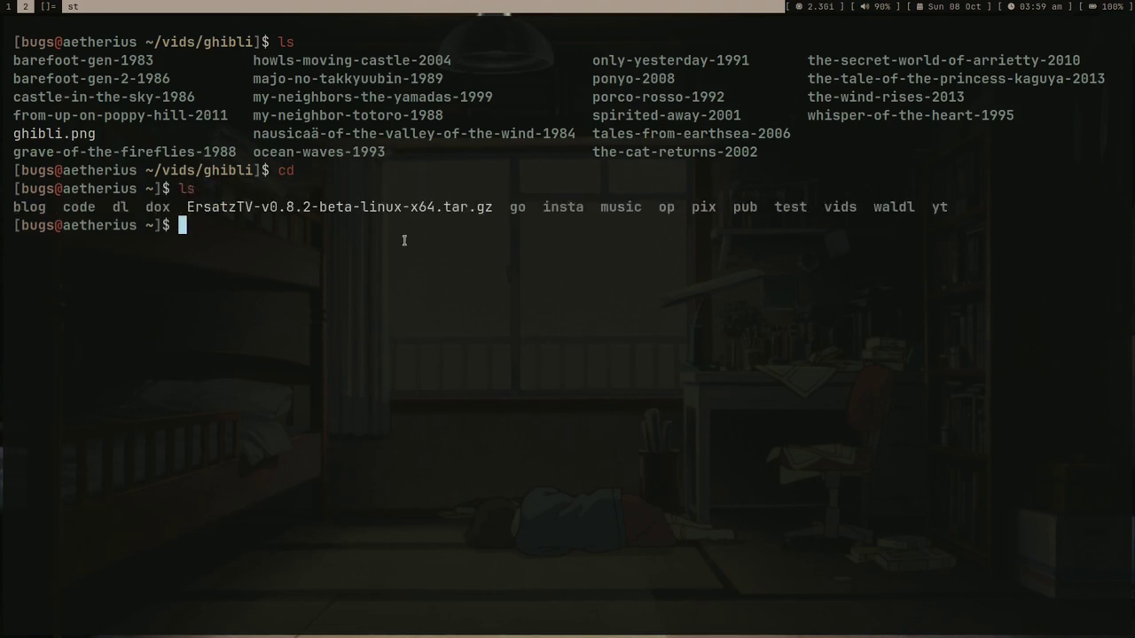
Extract ErsatzTV-v0.8.2-beta-linux-x64.tar.gz with tar and enter the extracted folder
{"action": "double_click", "coordinate": [363, 213]}
{"action": "type", "text": "tar"}
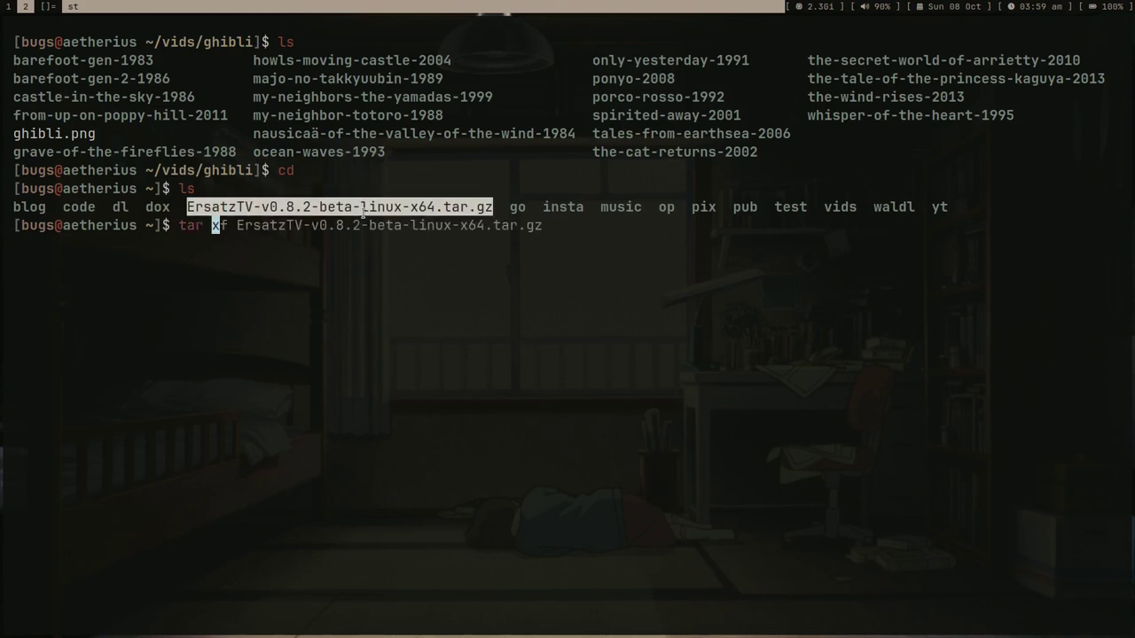
{"action": "key", "text": "ctrl+e"}
{"action": "key", "text": "ctrl+l"}
{"action": "key", "text": "Return"}
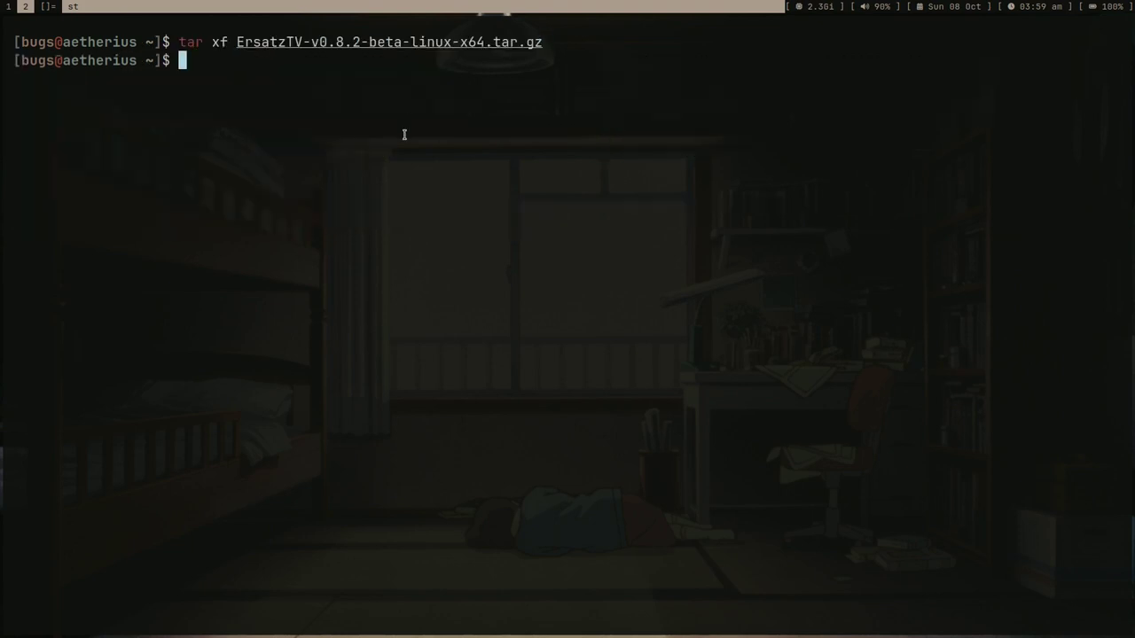
{"action": "type", "text": "cd E"}
{"action": "key", "text": "Tab"}
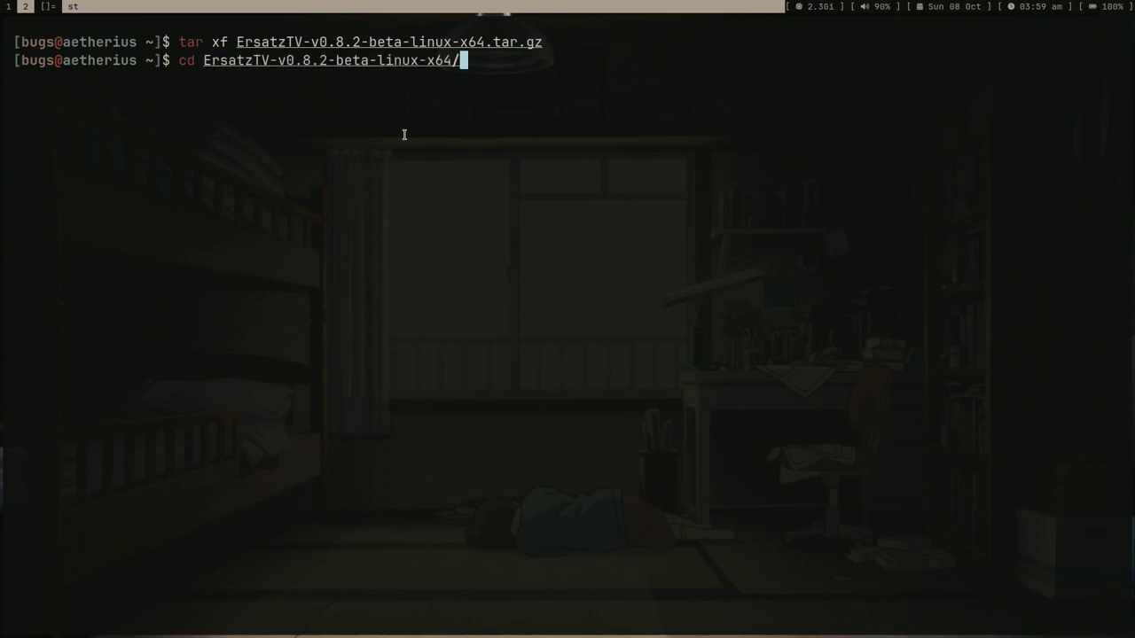
{"action": "key", "text": "Return"}
{"action": "type", "text": "ls"}
{"action": "key", "text": "Return"}
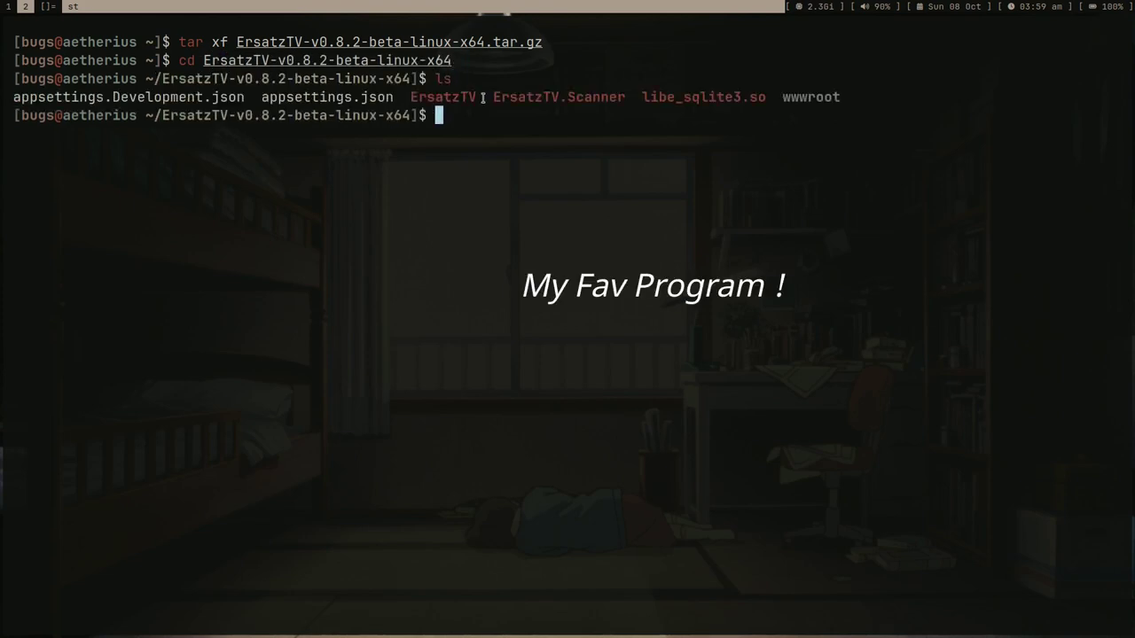
Start the ./ErsatzTV server and select its localhost:8409 address
{"action": "type", "text": "./"}
{"action": "key", "text": "ctrl+e"}
{"action": "key", "text": "ctrl+l"}
{"action": "key", "text": "Return"}
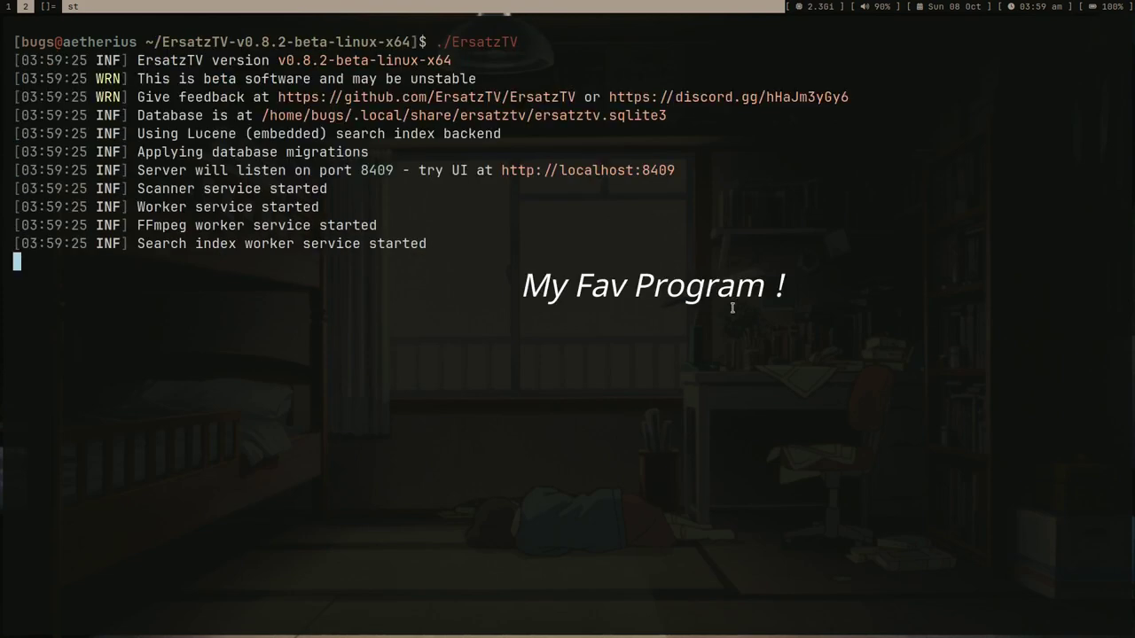
{"action": "double_click", "coordinate": [536, 180]}
{"action": "double_click", "coordinate": [556, 165]}
{"action": "key", "text": "ctrl+c"}
Copy localhost:8409 from the terminal and load it in a new Firefox tab
{"action": "key", "text": "alt+y"}
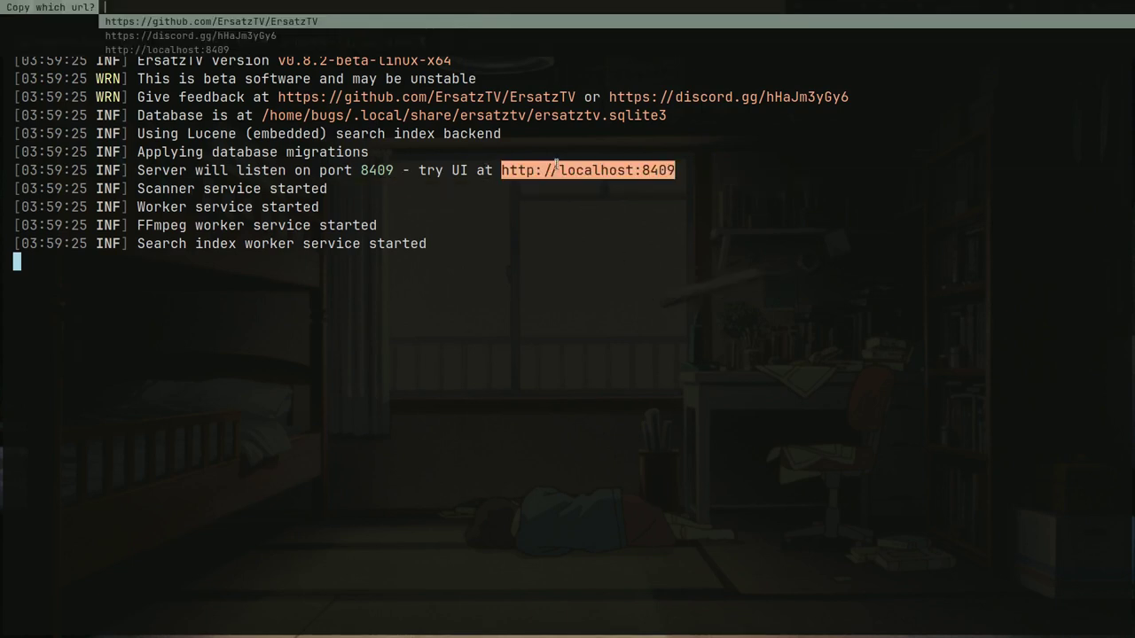
{"action": "key", "text": "Down"}
{"action": "key", "text": "Down"}
{"action": "key", "text": "Return"}
{"action": "key", "text": "super+1"}
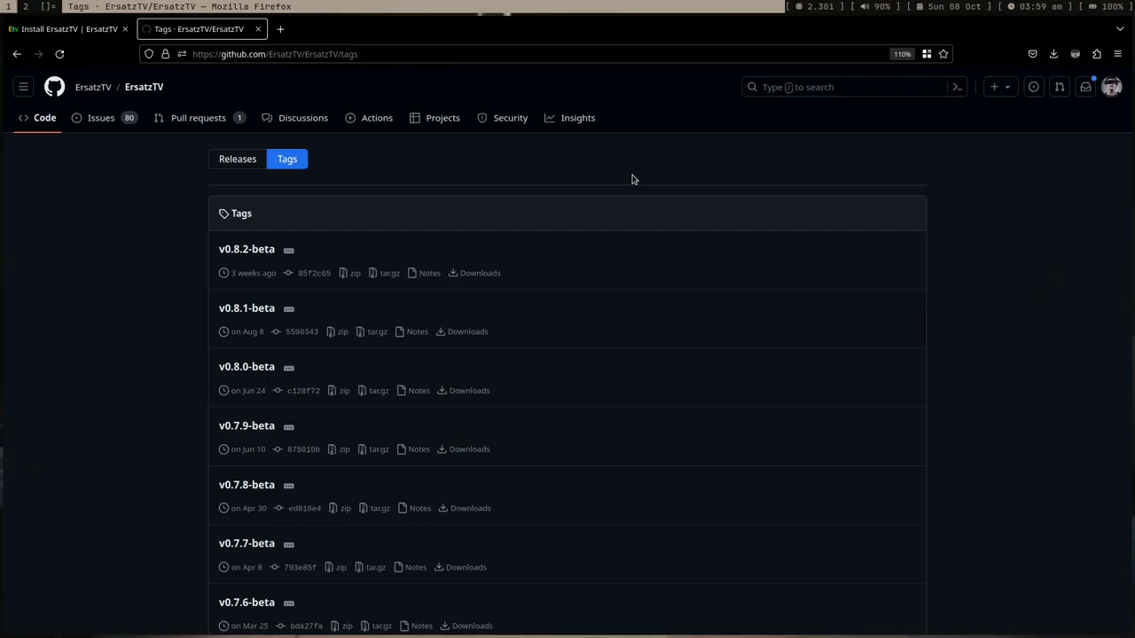
{"action": "key", "text": "ctrl+t"}
{"action": "key", "text": "ctrl+v"}
{"action": "key", "text": "Return"}
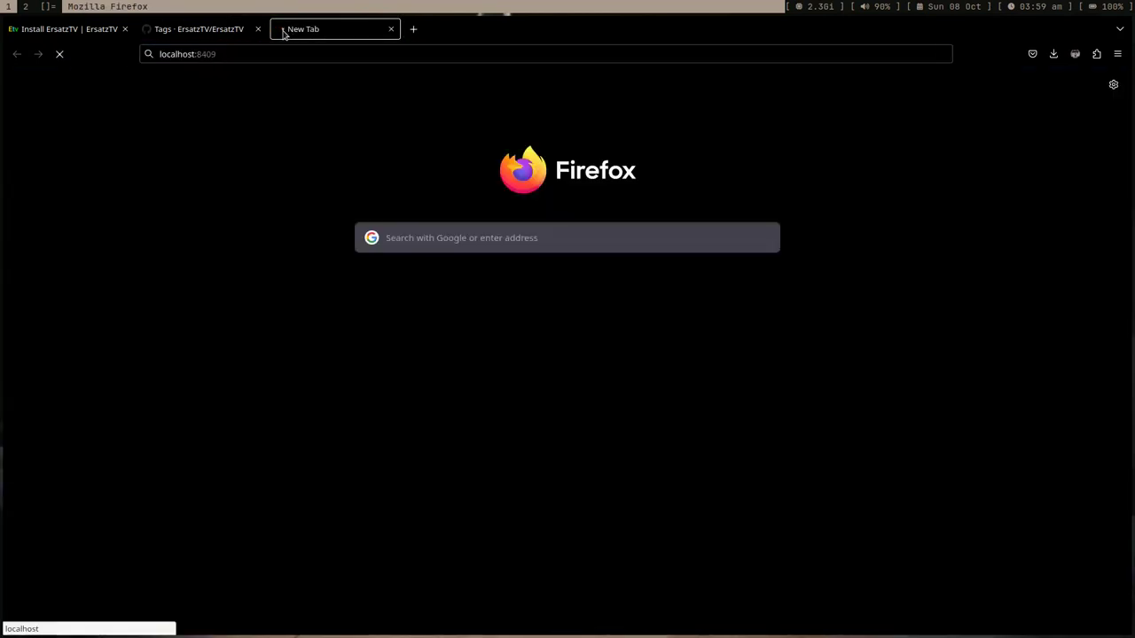
Close the Install ErsatzTV and GitHub Tags tabs, then move to empty workspace 3
{"action": "left_click", "coordinate": [125, 28]}
{"action": "left_click", "coordinate": [125, 28]}
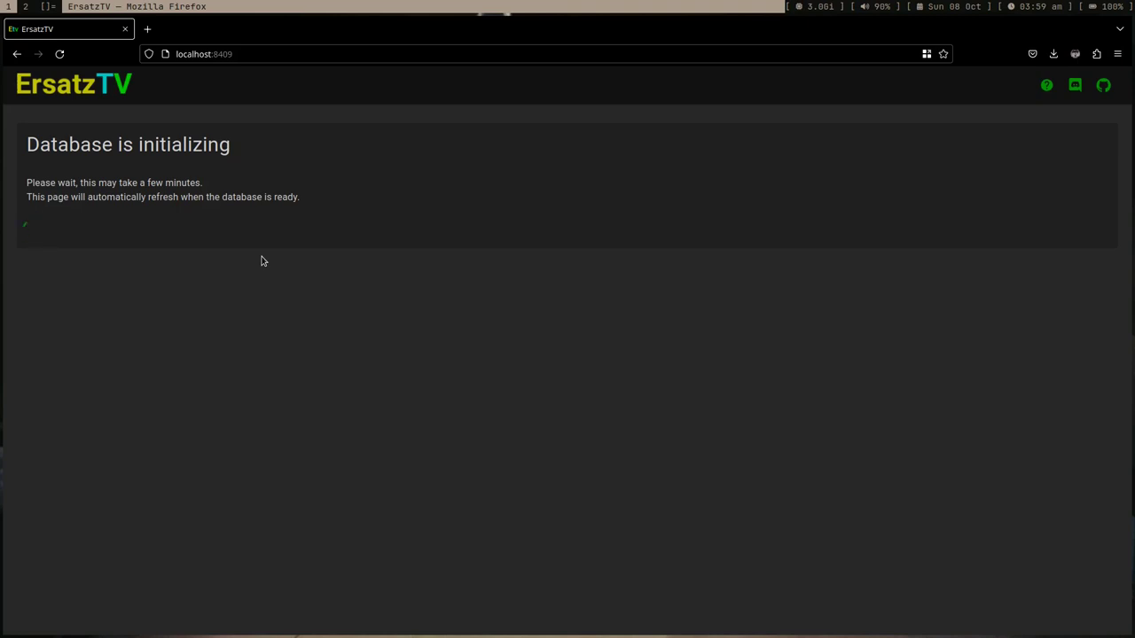
{"action": "key", "text": "super+3"}
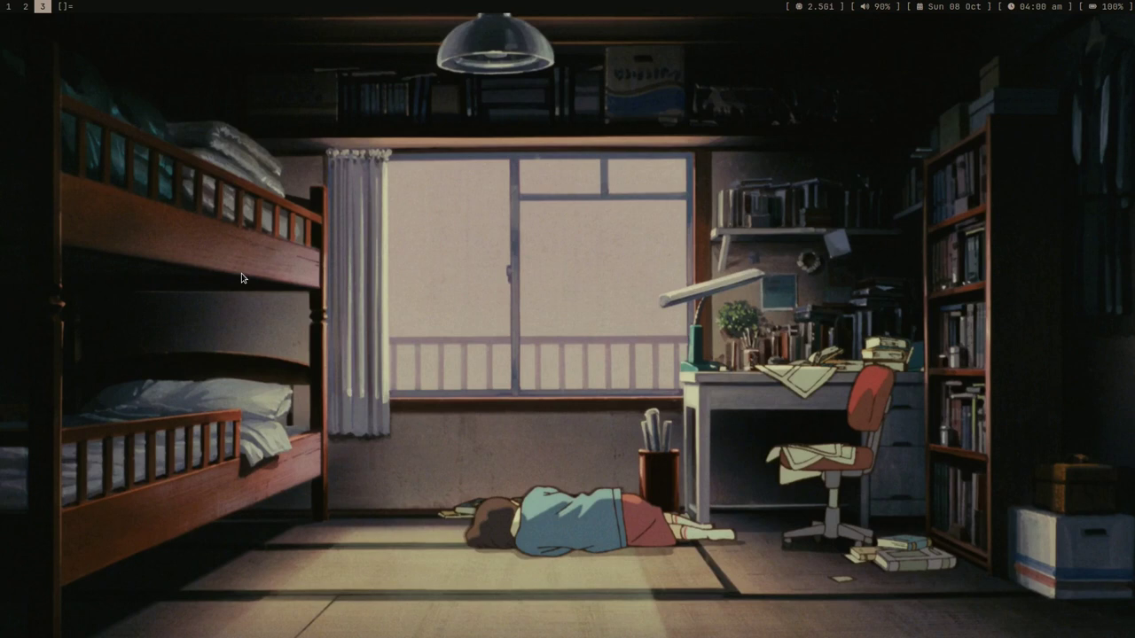
On the ErsatzTV Channels page, start a new channel and clear its default name
{"action": "key", "text": "super+1"}
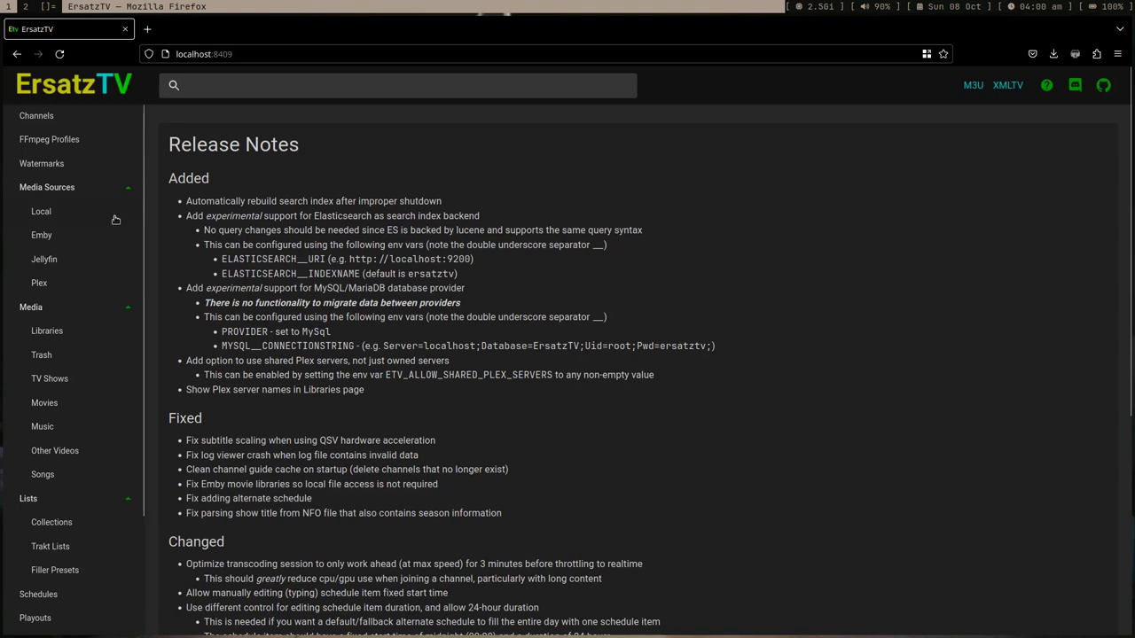
{"action": "scroll", "coordinate": [115, 219], "scroll_direction": "up", "scroll_amount": 1}
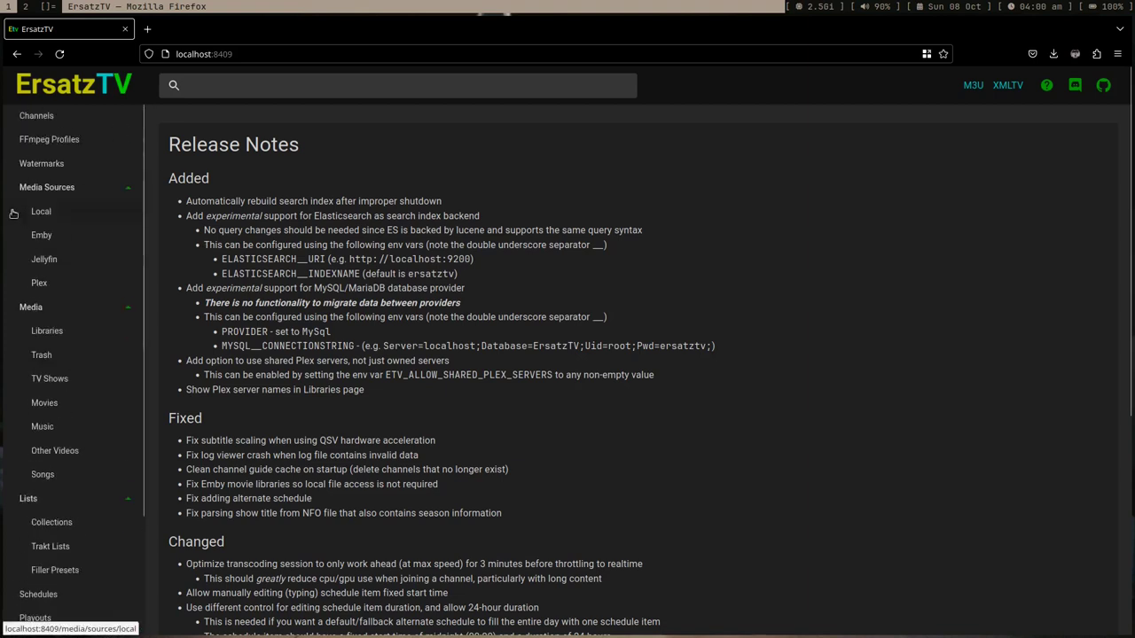
{"action": "left_click", "coordinate": [40, 116]}
{"action": "left_click", "coordinate": [193, 294]}
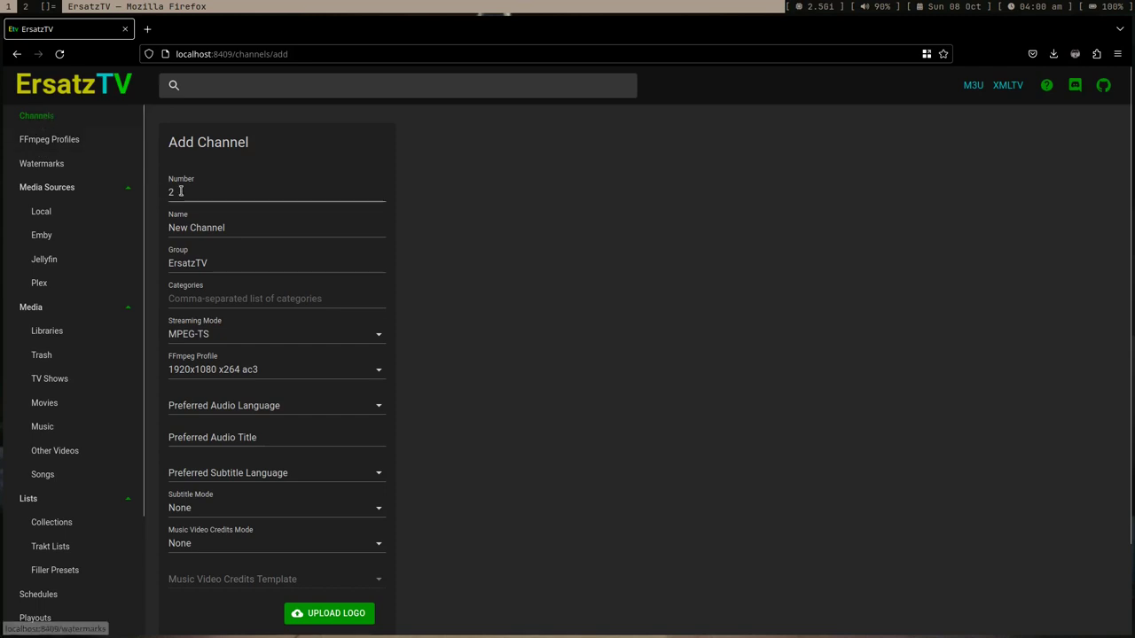
{"action": "triple_click", "coordinate": [209, 223]}
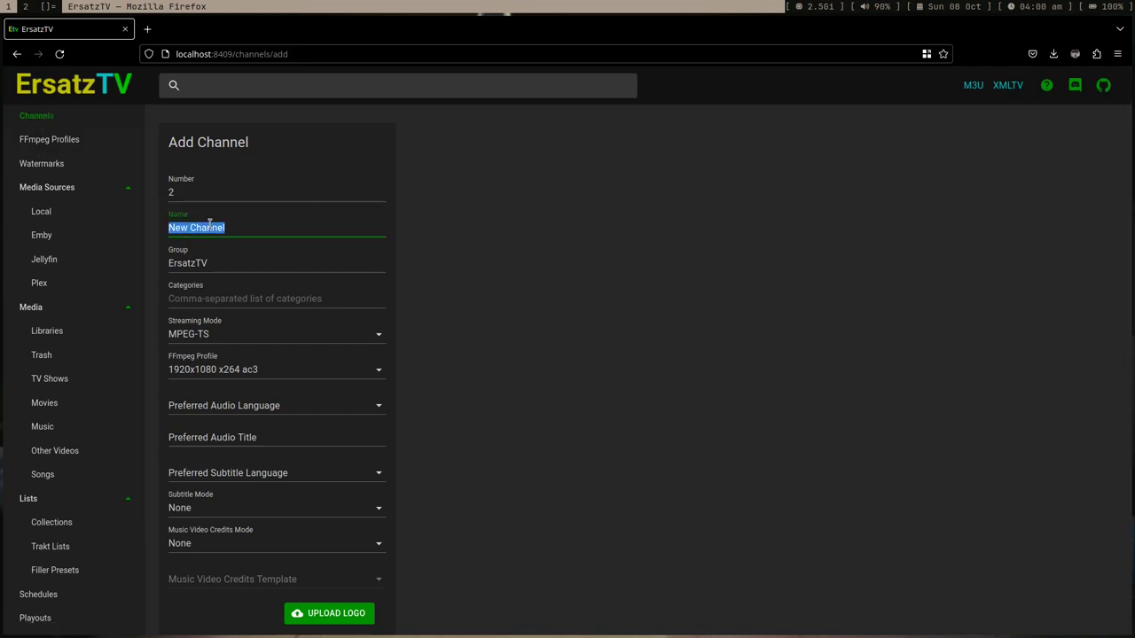
{"action": "key", "text": "BackSpace"}
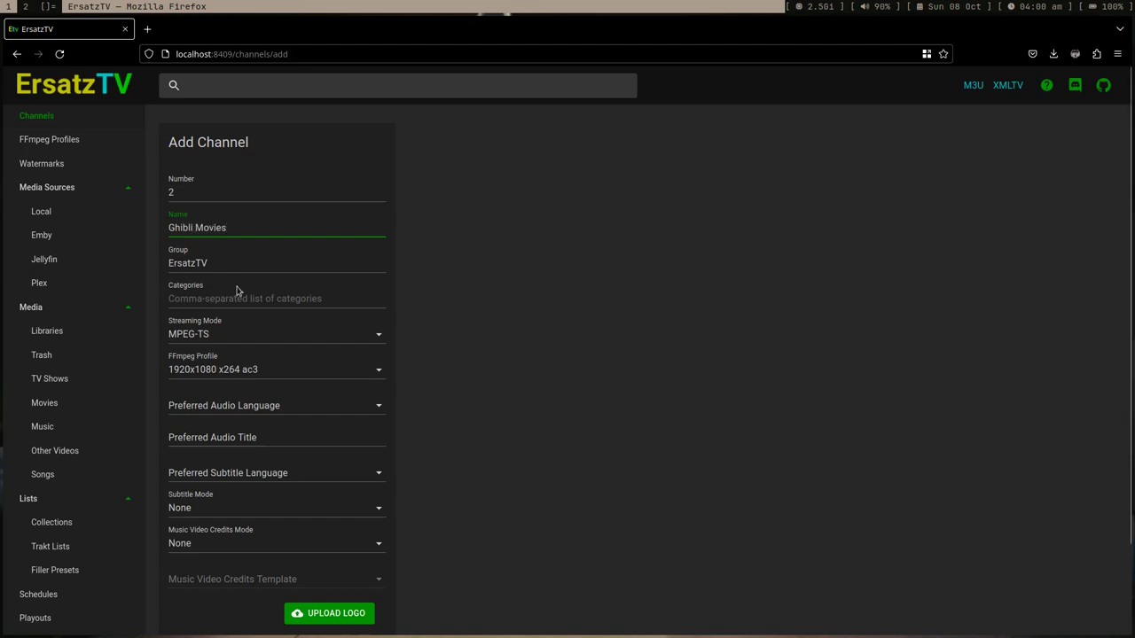
Upload ghibli.png as the logo and create the Ghibli Movies channel
{"action": "scroll", "coordinate": [373, 576], "scroll_direction": "down", "scroll_amount": 2}
{"action": "left_click", "coordinate": [335, 516]}
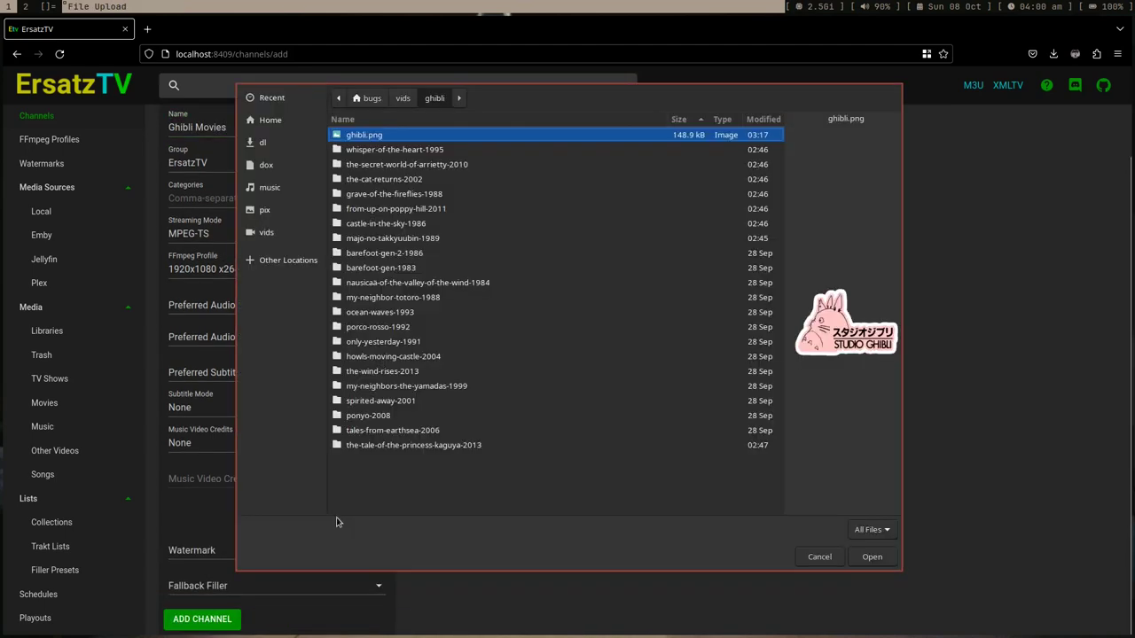
{"action": "double_click", "coordinate": [438, 133]}
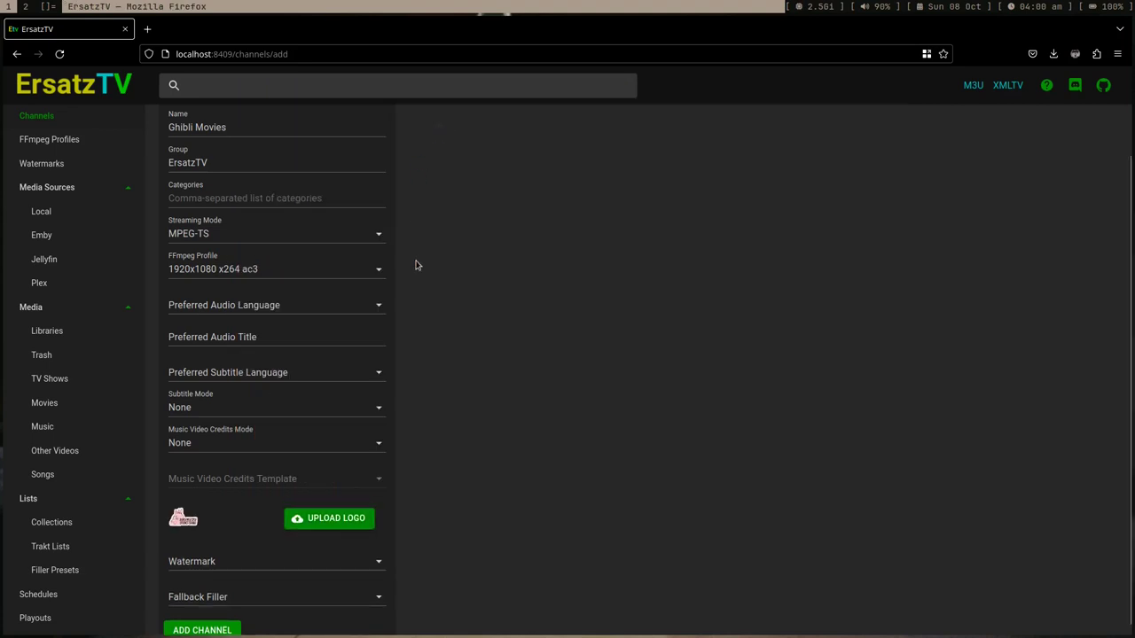
{"action": "left_click", "coordinate": [199, 617]}
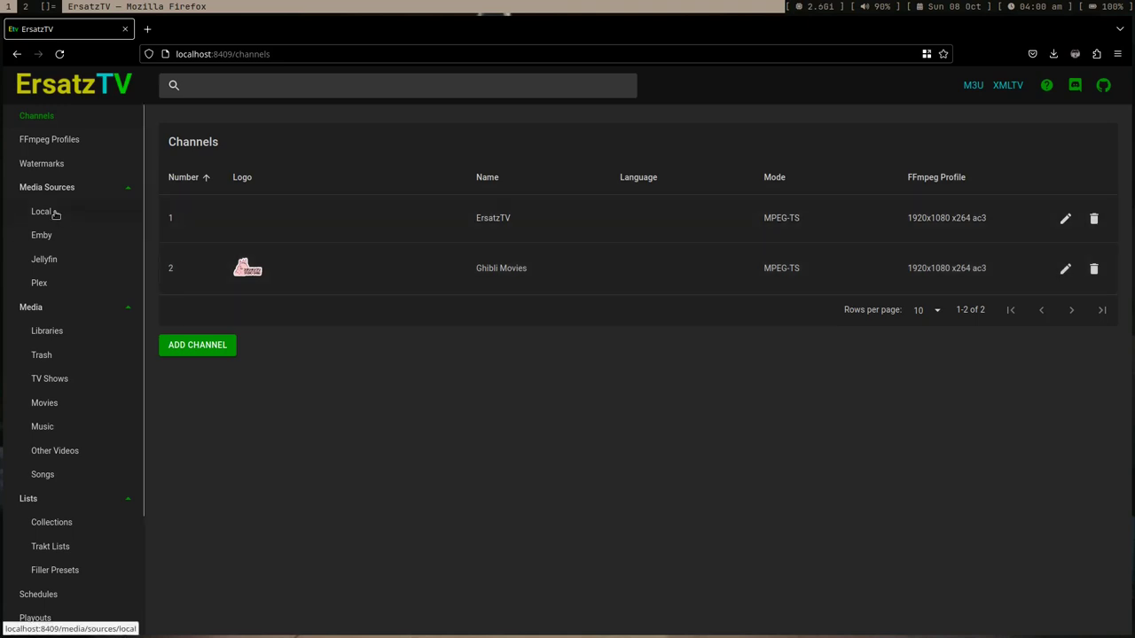
Open the Local media sources, edit the Movies library and focus its Path field
{"action": "left_click", "coordinate": [47, 260]}
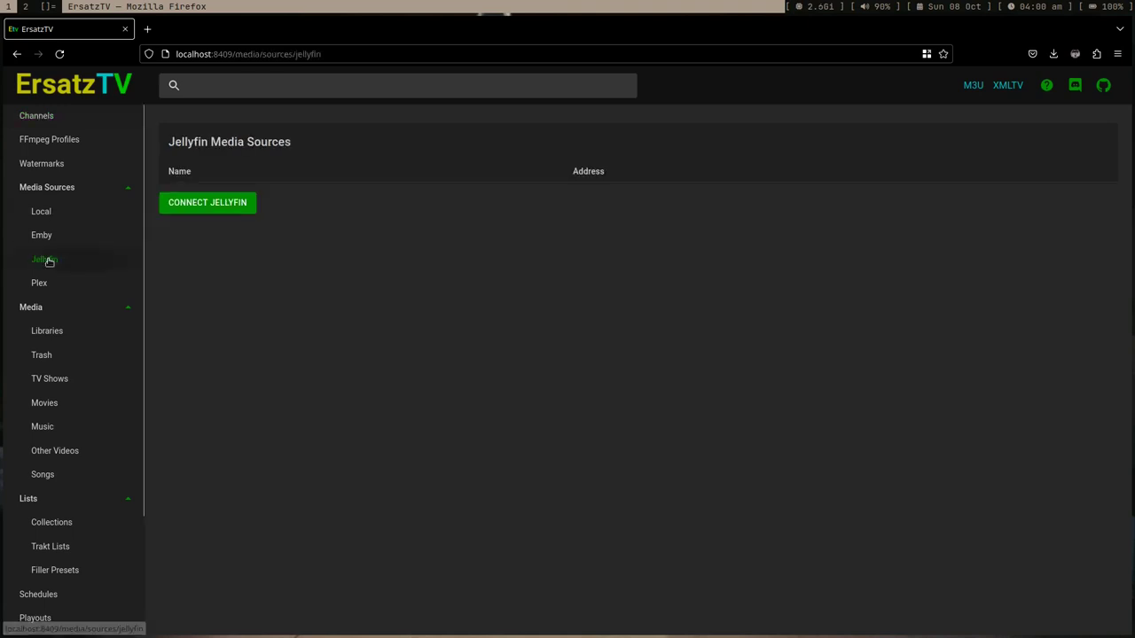
{"action": "left_click", "coordinate": [51, 213]}
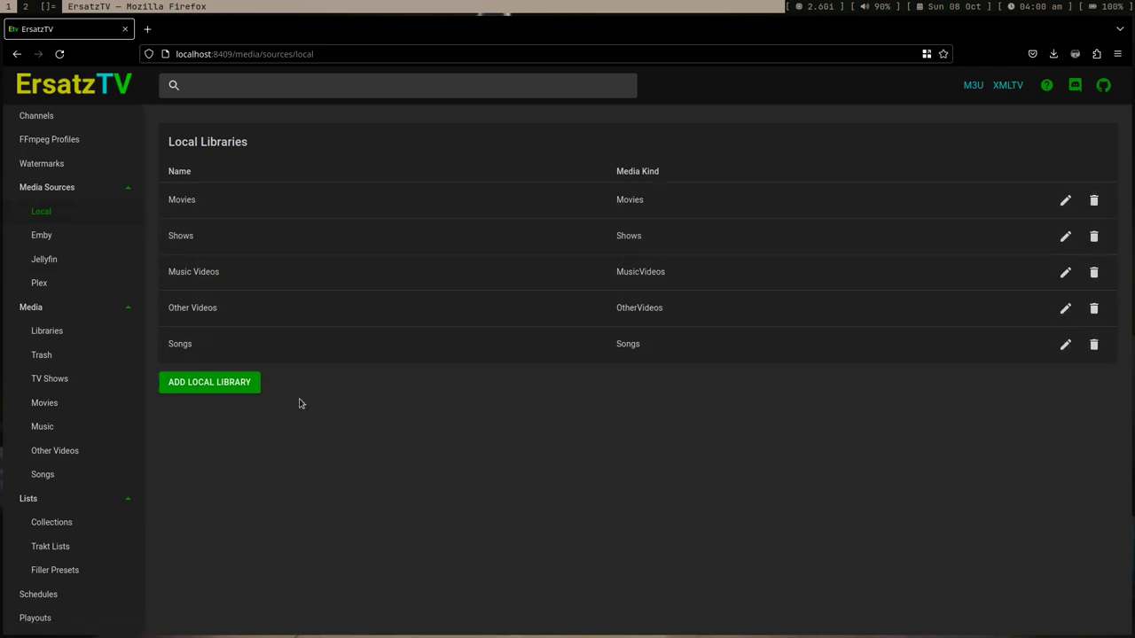
{"action": "left_click", "coordinate": [238, 390]}
{"action": "key", "text": "alt+Left"}
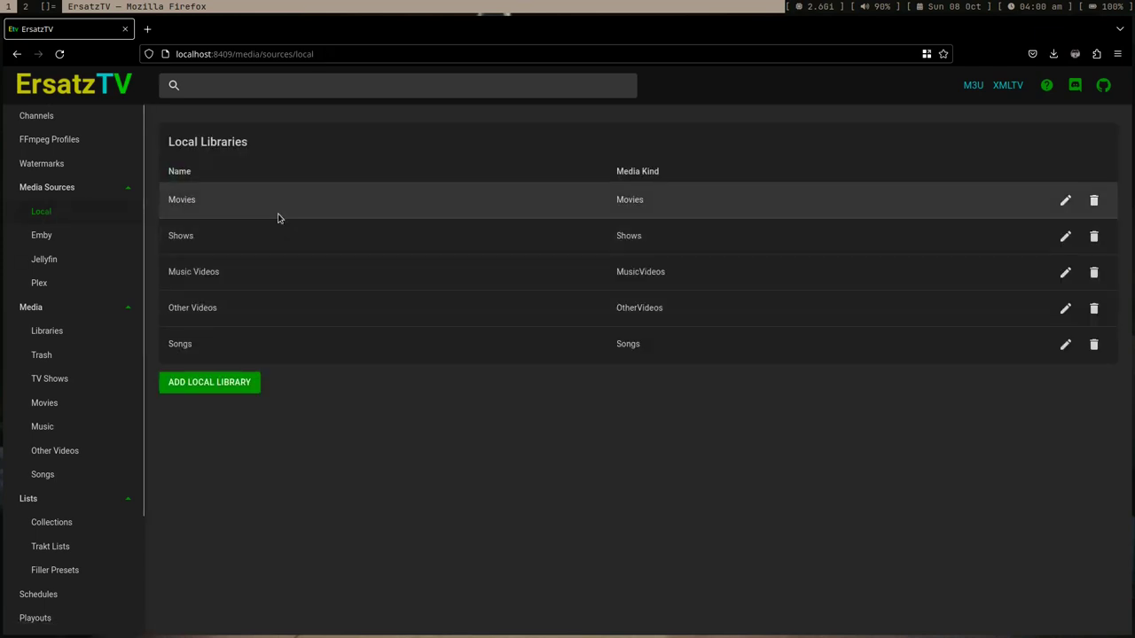
{"action": "left_click", "coordinate": [1067, 203]}
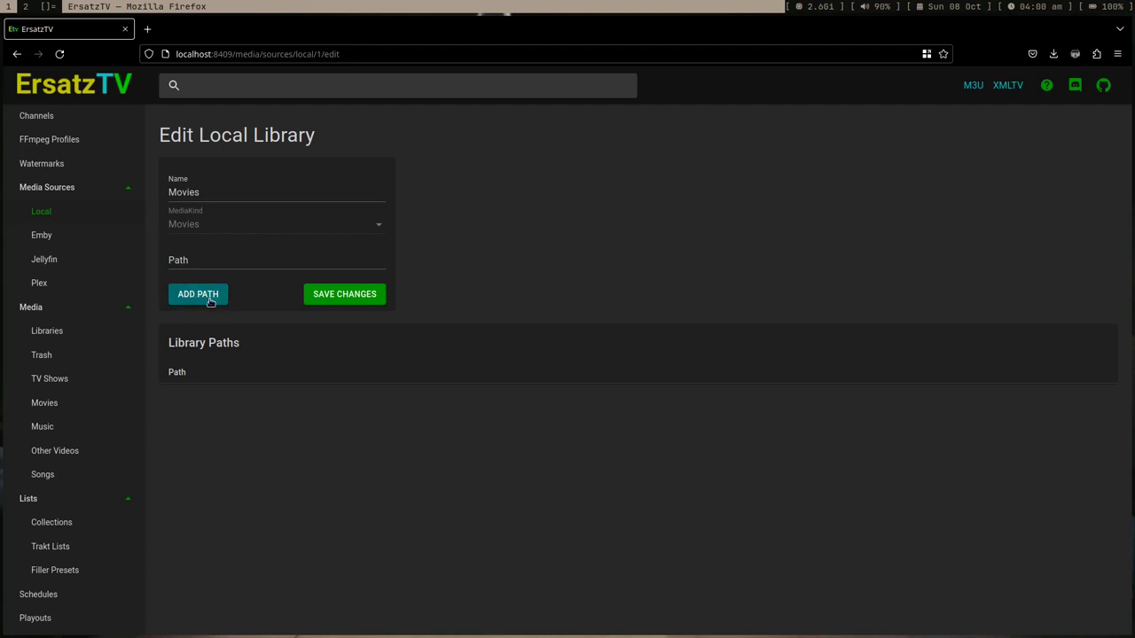
{"action": "left_click", "coordinate": [201, 260]}
{"action": "key", "text": "super+2"}
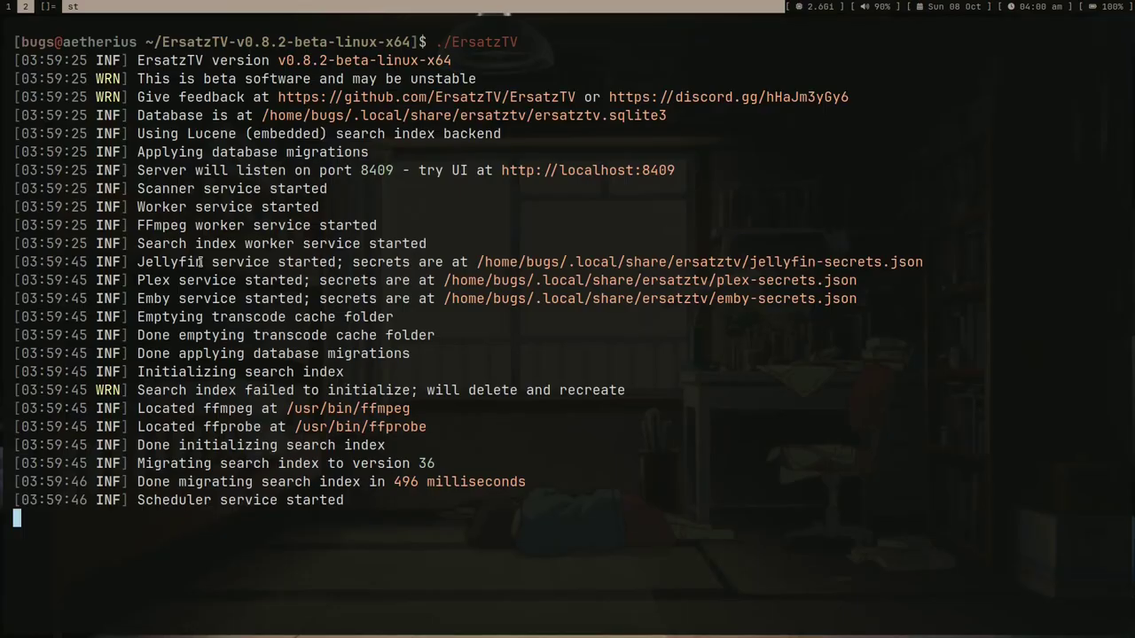
In a new terminal on workspace 3, change into vids/ghibli and print its full path and contents
{"action": "key", "text": "super+3"}
{"action": "key", "text": "super+Return"}
{"action": "type", "text": "cd"}
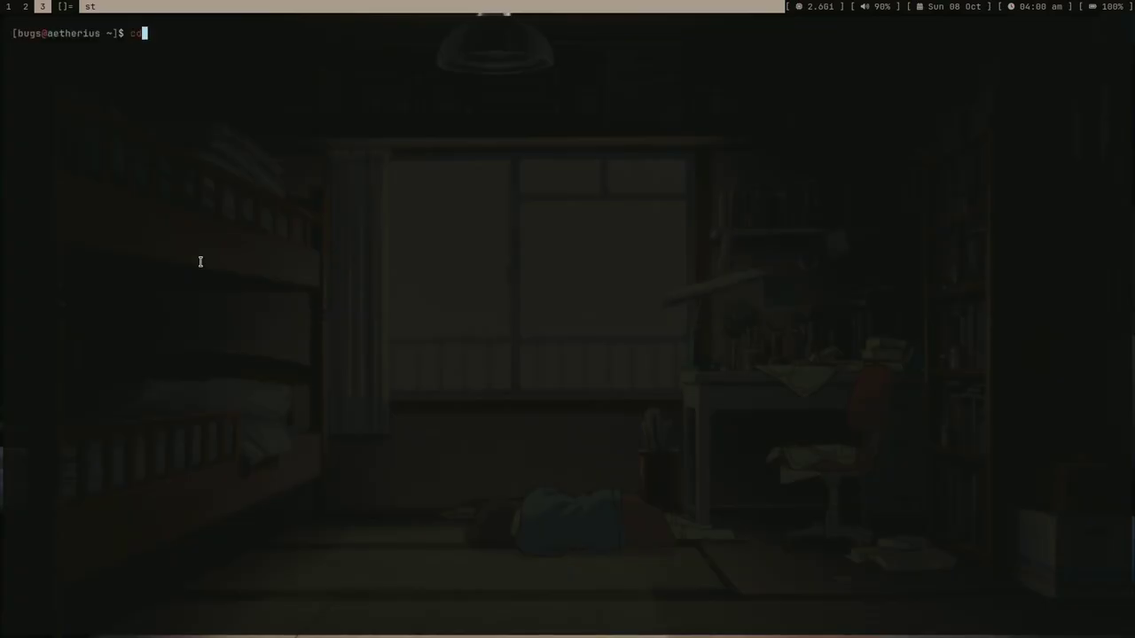
{"action": "type", "text": " vids/"}
{"action": "key", "text": "Right"}
{"action": "key", "text": "Return"}
{"action": "type", "text": "pwd"}
{"action": "key", "text": "Return"}
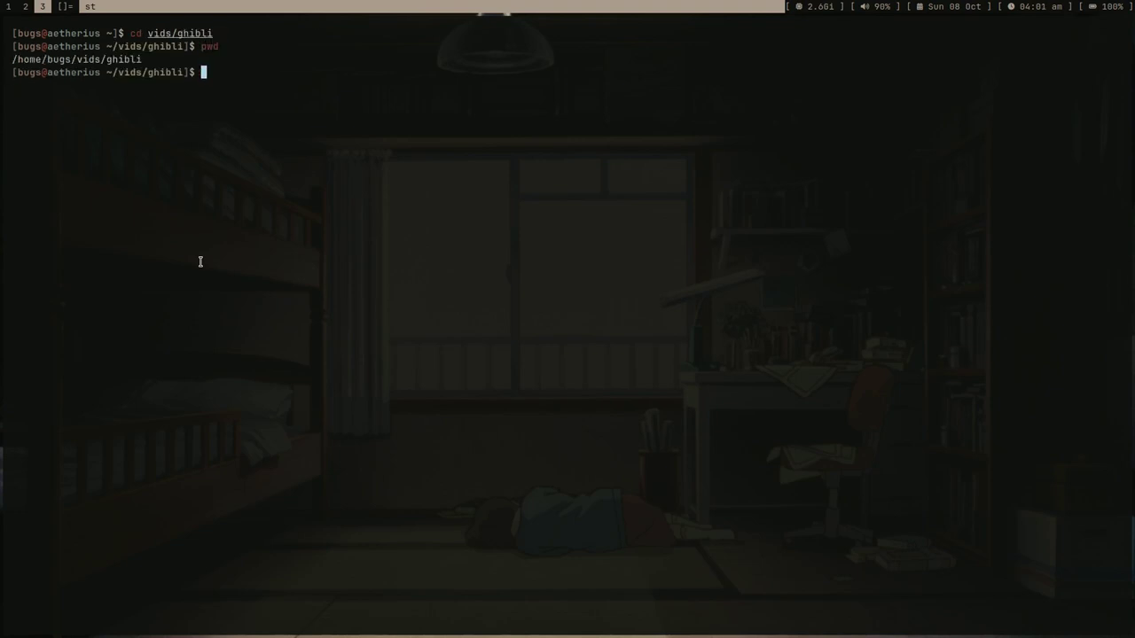
{"action": "type", "text": "ls"}
{"action": "key", "text": "Return"}
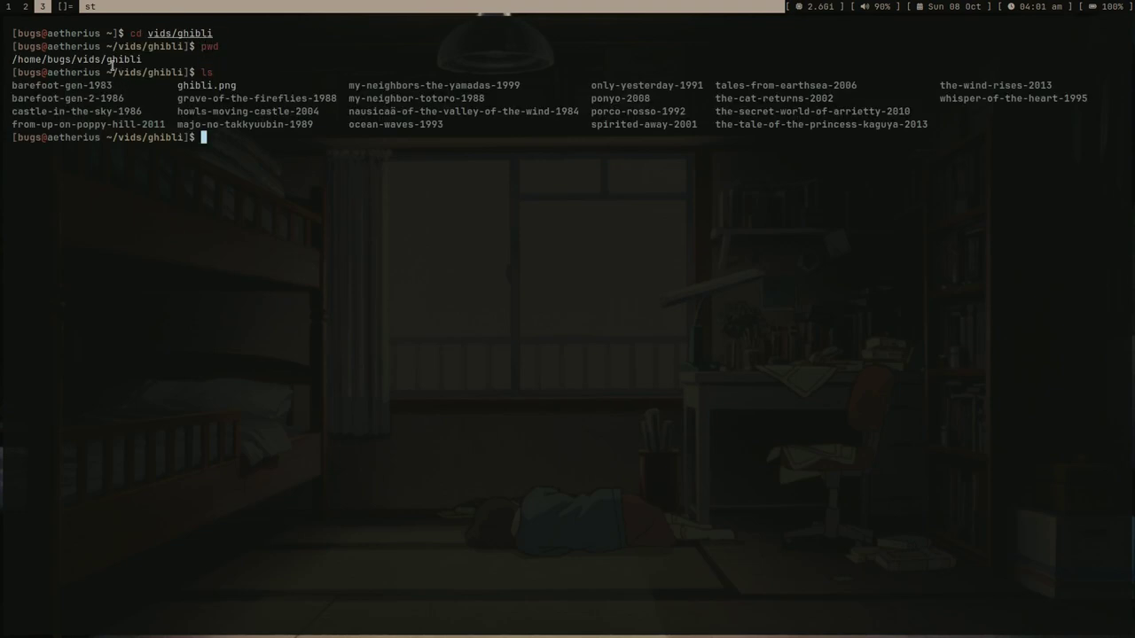
Copy the /home/bugs/vids/ghibli path into the Movies library's Path field
{"action": "double_click", "coordinate": [112, 64]}
{"action": "key", "text": "super+1"}
{"action": "type", "text": "/home/bugs/vids/ghibli"}
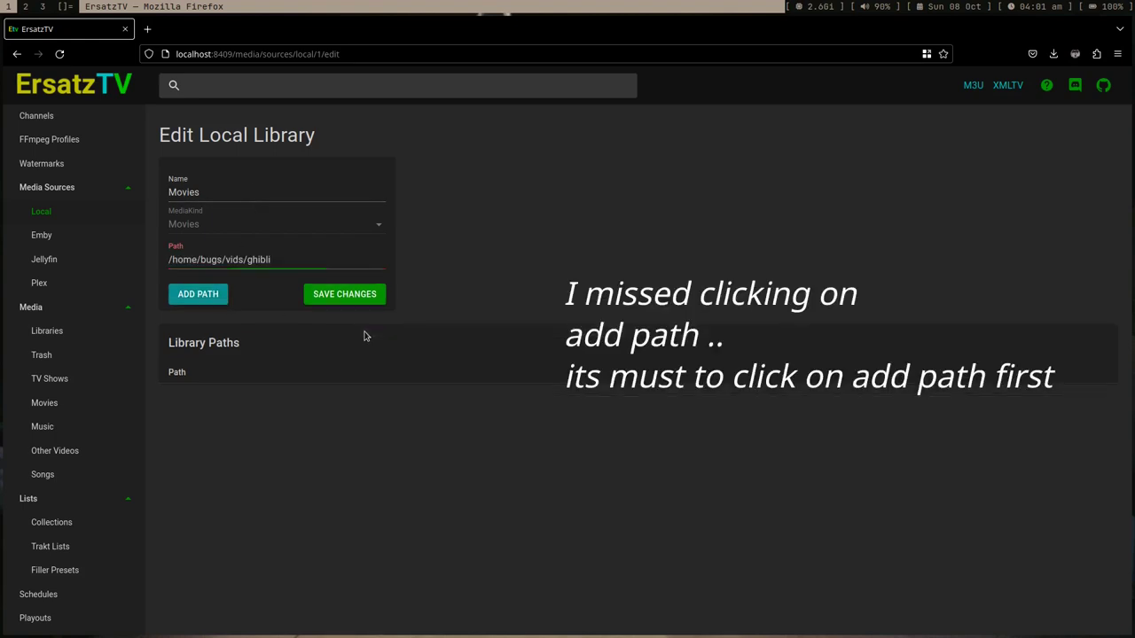
Save the Movies library, check its 22 scanned Ghibli films, then go to Collections
{"action": "left_click", "coordinate": [363, 301]}
{"action": "double_click", "coordinate": [182, 199]}
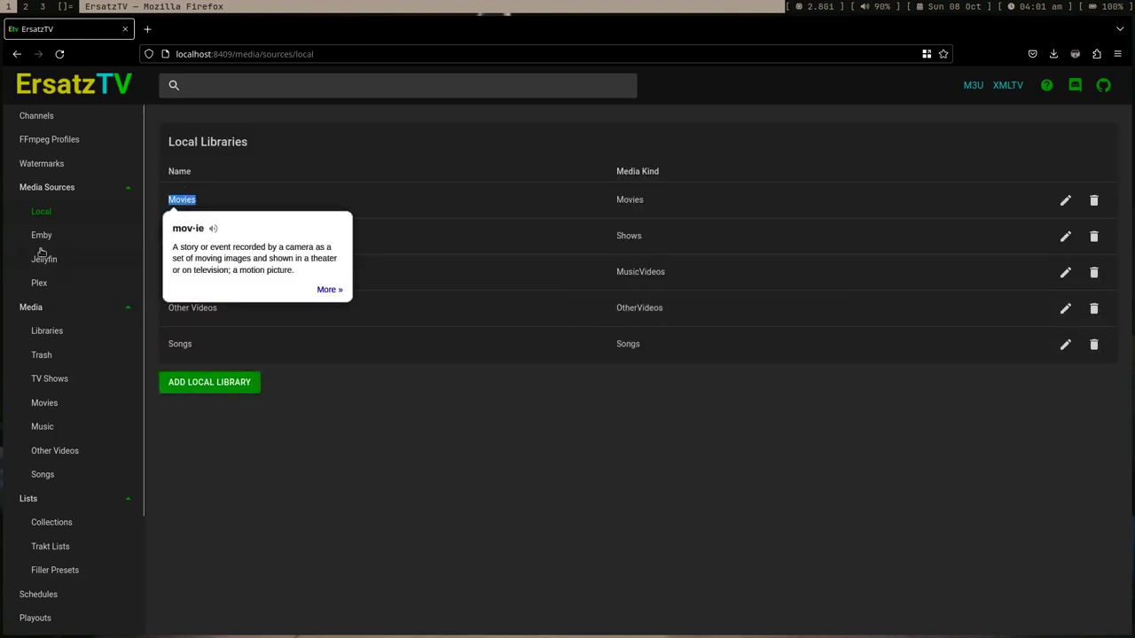
{"action": "left_click", "coordinate": [36, 403]}
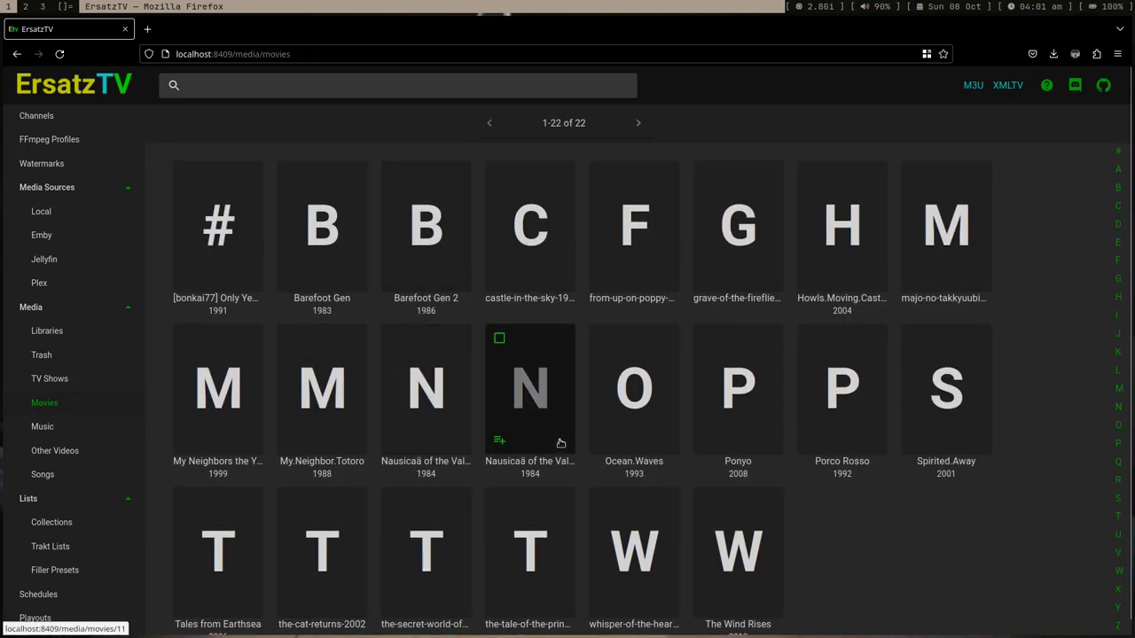
{"action": "scroll", "coordinate": [560, 443], "scroll_direction": "down", "scroll_amount": 1}
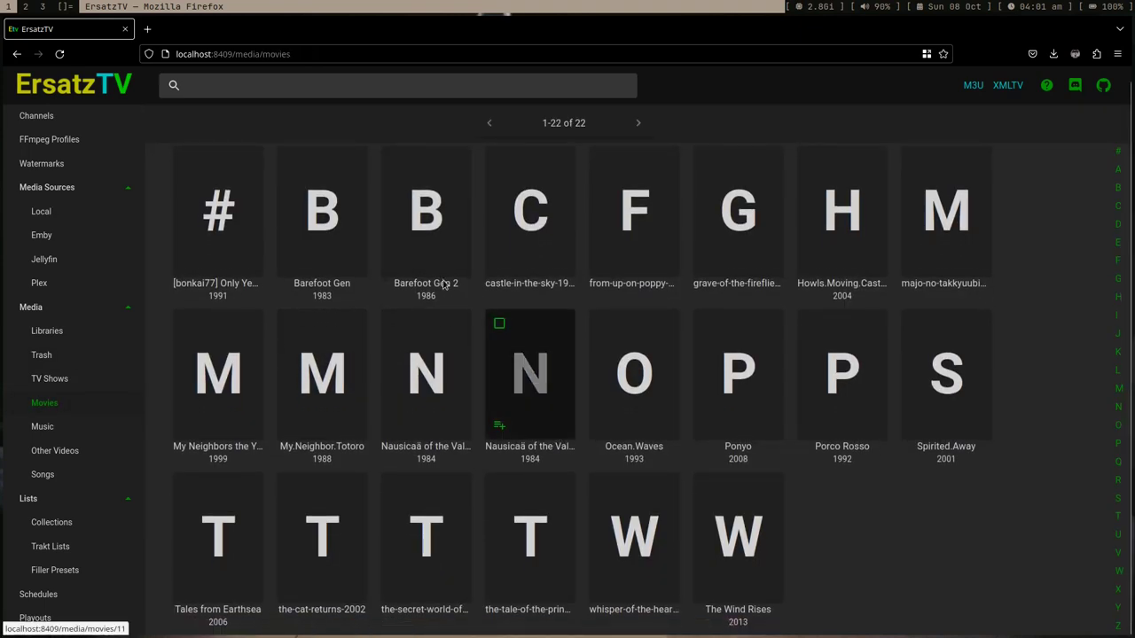
{"action": "scroll", "coordinate": [373, 213], "scroll_direction": "up", "scroll_amount": 1}
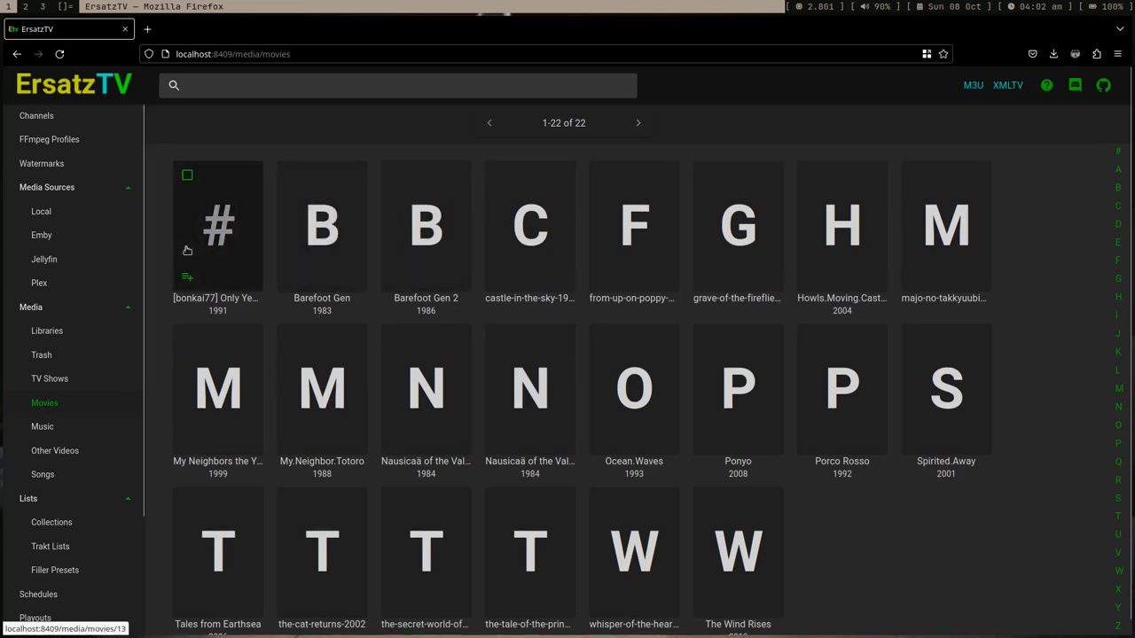
{"action": "left_click", "coordinate": [46, 523]}
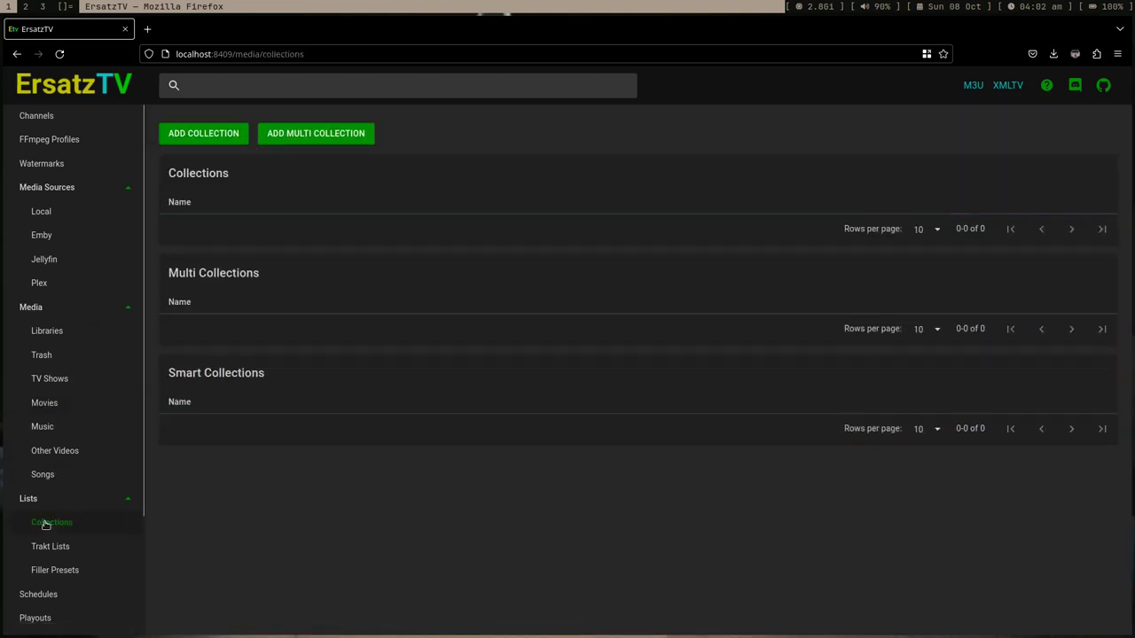
Add a new collection, replacing the default name with 'Ghibli Movies'
{"action": "left_click", "coordinate": [211, 145]}
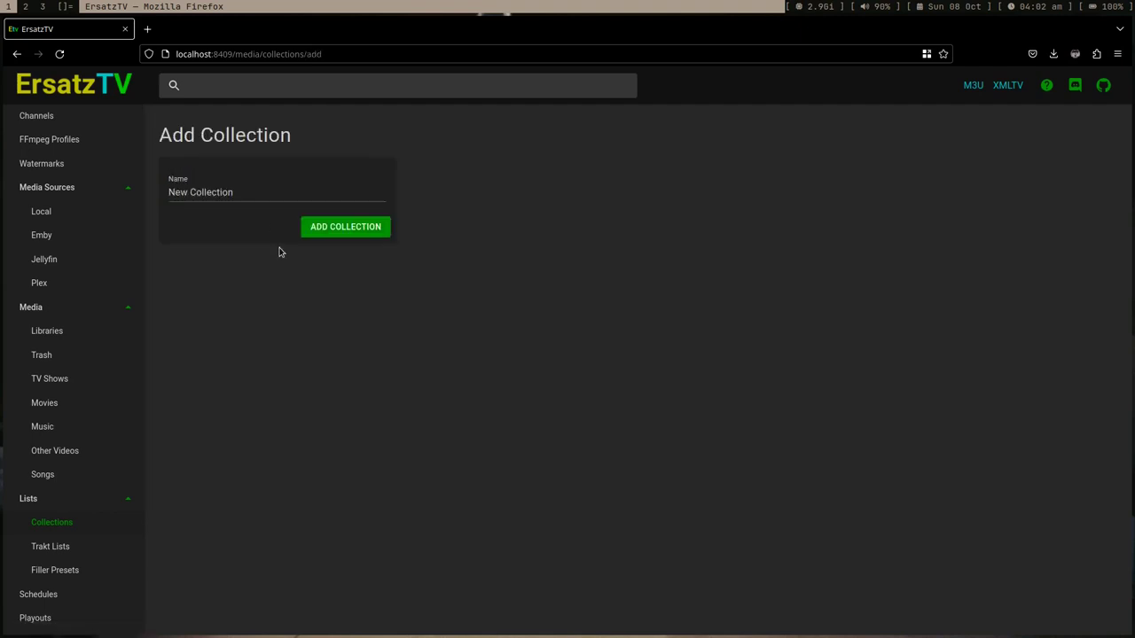
{"action": "triple_click", "coordinate": [328, 191]}
{"action": "key", "text": "BackSpace"}
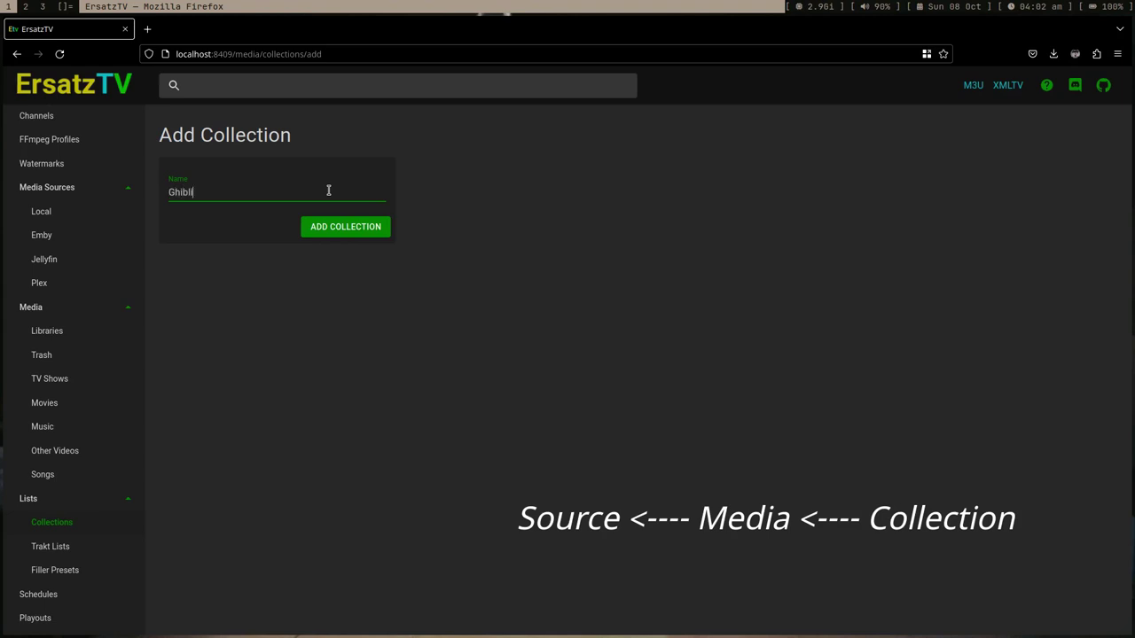
{"action": "type", "text": "Ghibli Movies"}
{"action": "left_click", "coordinate": [348, 222]}
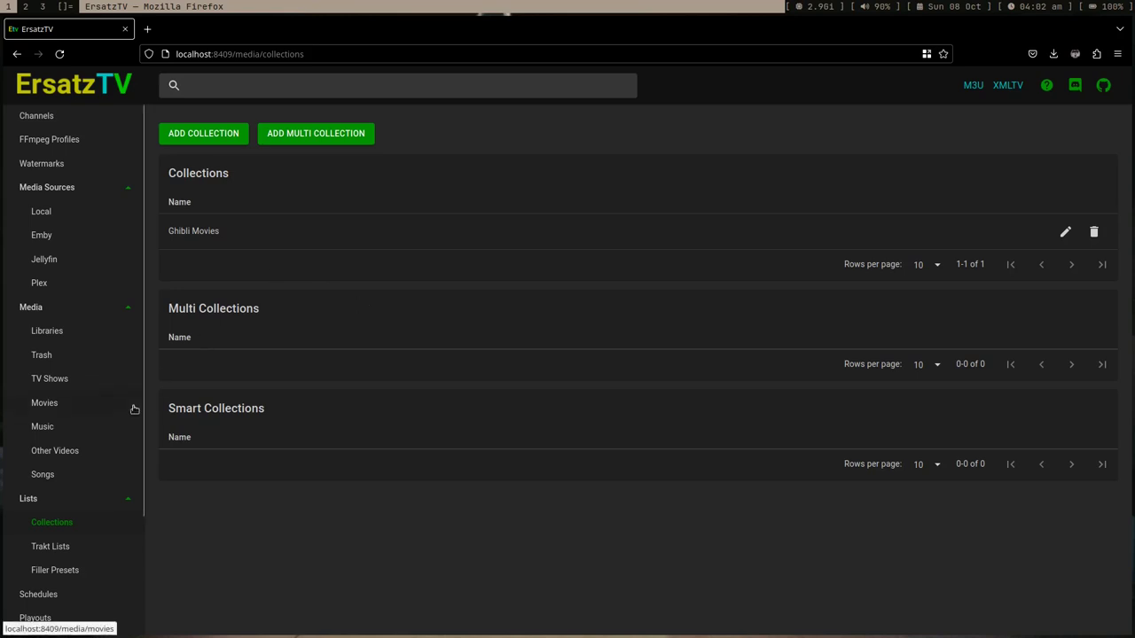
{"action": "scroll", "coordinate": [109, 417], "scroll_direction": "down", "scroll_amount": 3}
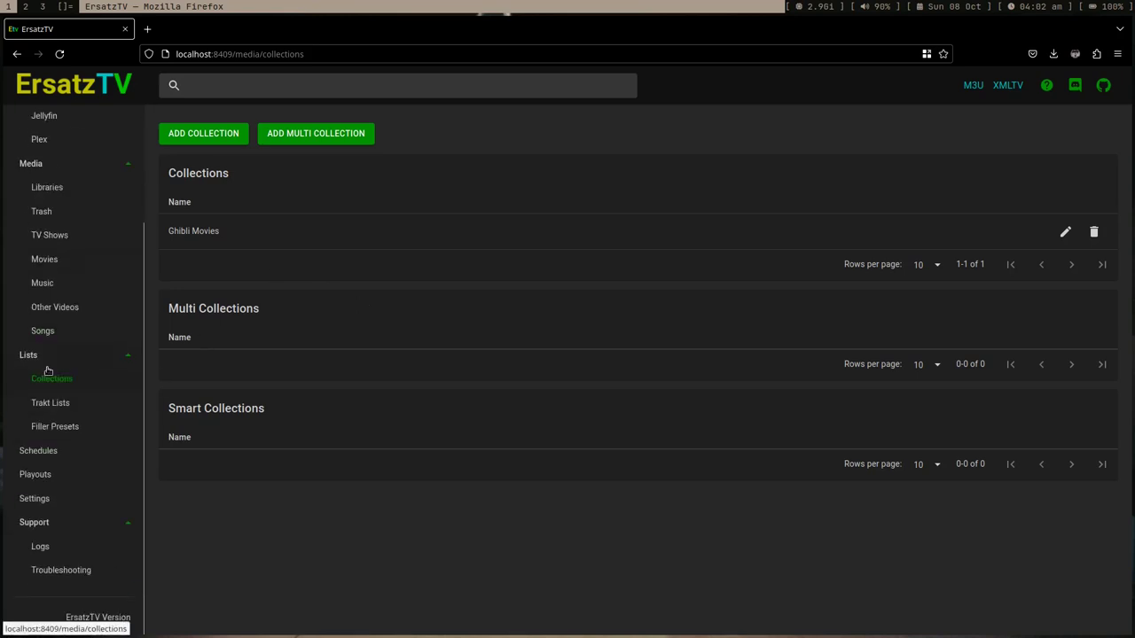
{"action": "scroll", "coordinate": [70, 383], "scroll_direction": "up", "scroll_amount": 3}
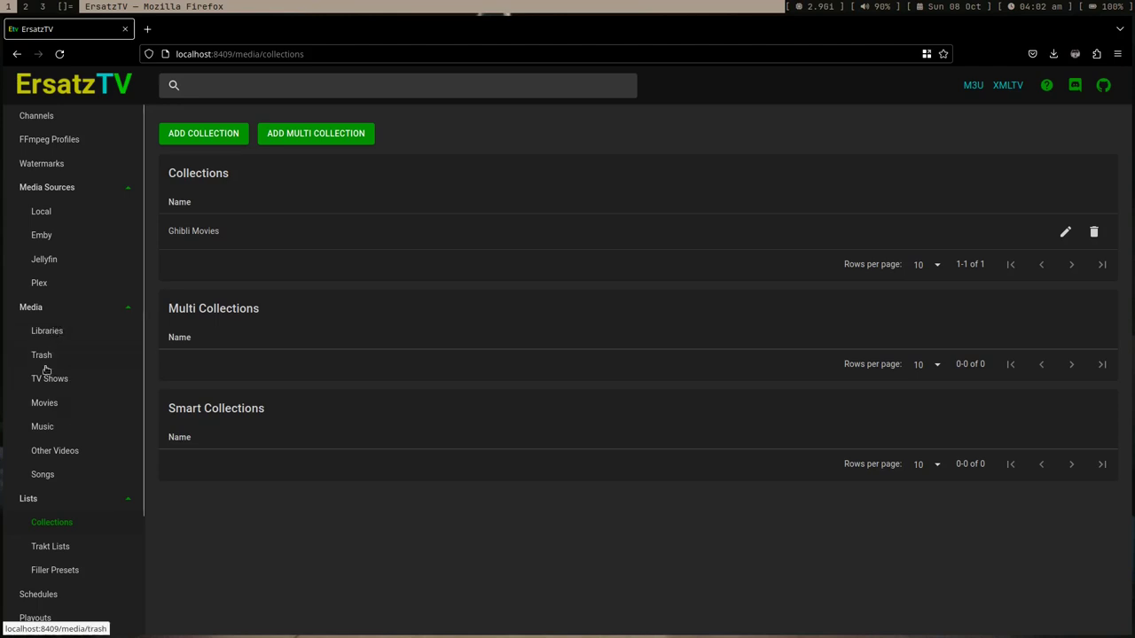
Select all 22 film cards in the Movies grid, from Barefoot Gen through the remaining Ghibli films
{"action": "left_click", "coordinate": [58, 402]}
{"action": "scroll", "coordinate": [225, 356], "scroll_direction": "down", "scroll_amount": 1}
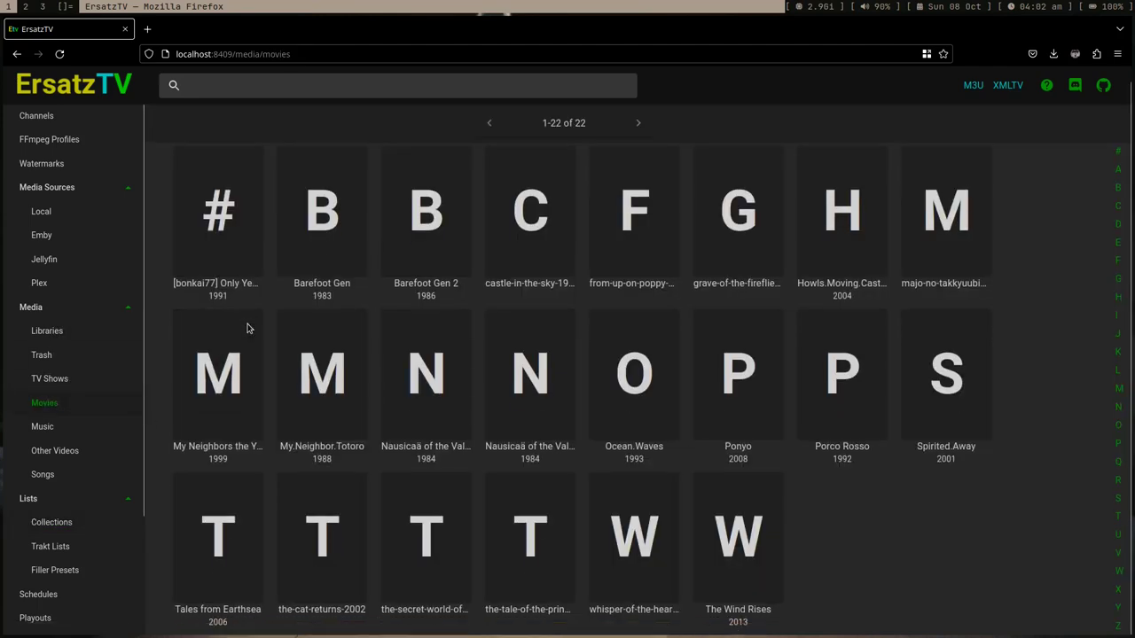
{"action": "left_click", "coordinate": [188, 162]}
{"action": "left_click", "coordinate": [320, 200]}
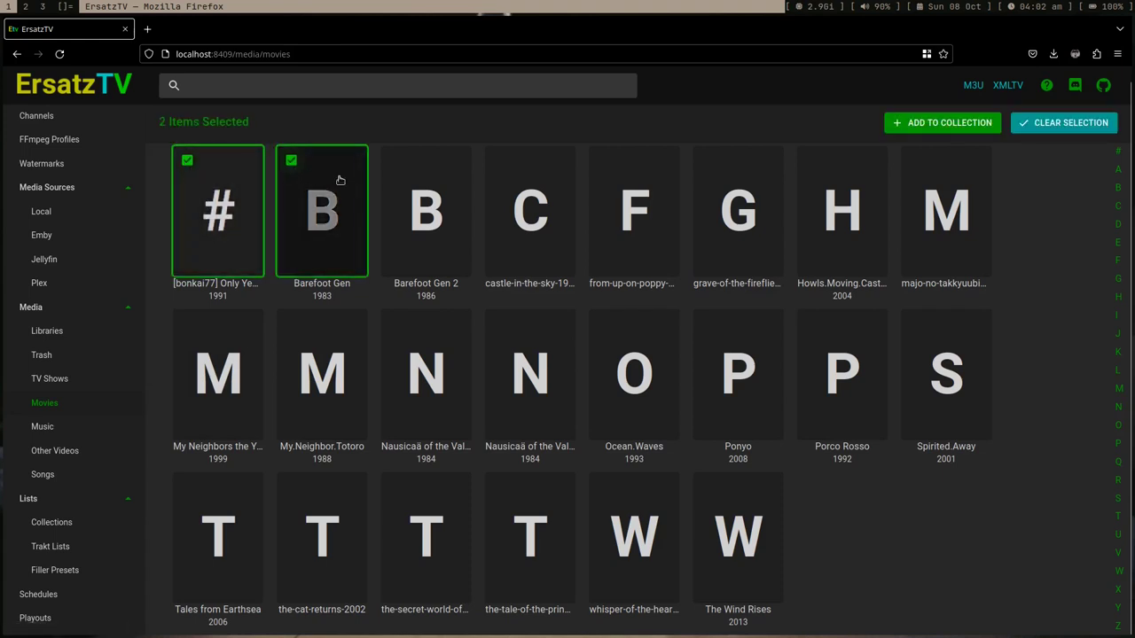
{"action": "left_click", "coordinate": [410, 195]}
{"action": "left_click", "coordinate": [404, 342], "text": "shift"}
{"action": "left_click", "coordinate": [330, 352]}
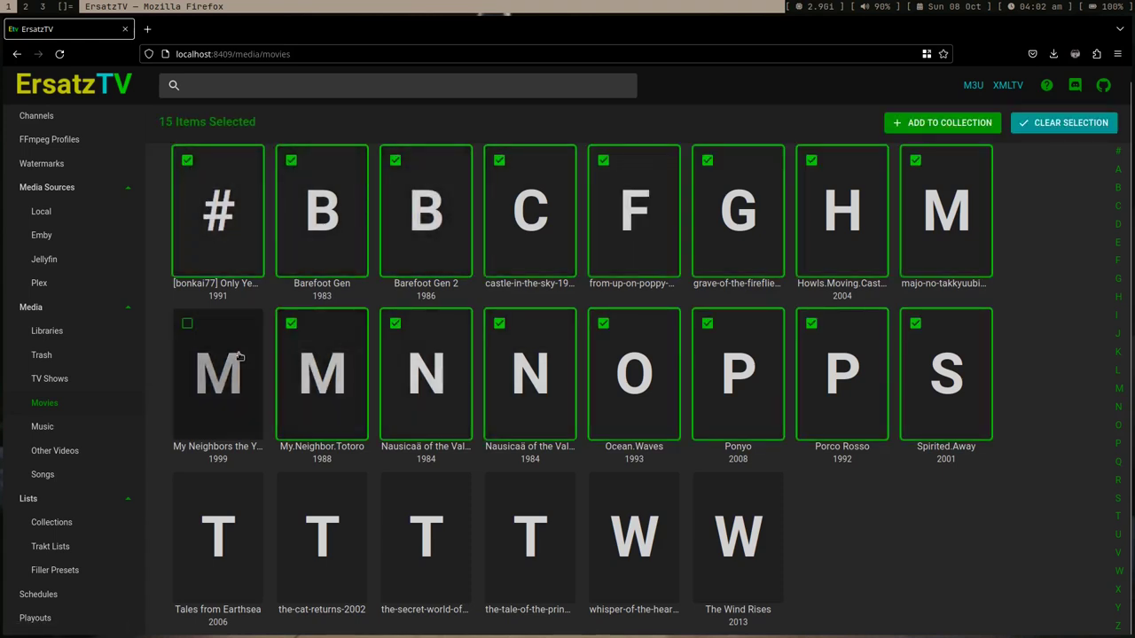
{"action": "left_click", "coordinate": [221, 368]}
{"action": "left_click", "coordinate": [237, 487]}
{"action": "left_click", "coordinate": [306, 514]}
{"action": "left_click", "coordinate": [422, 529]}
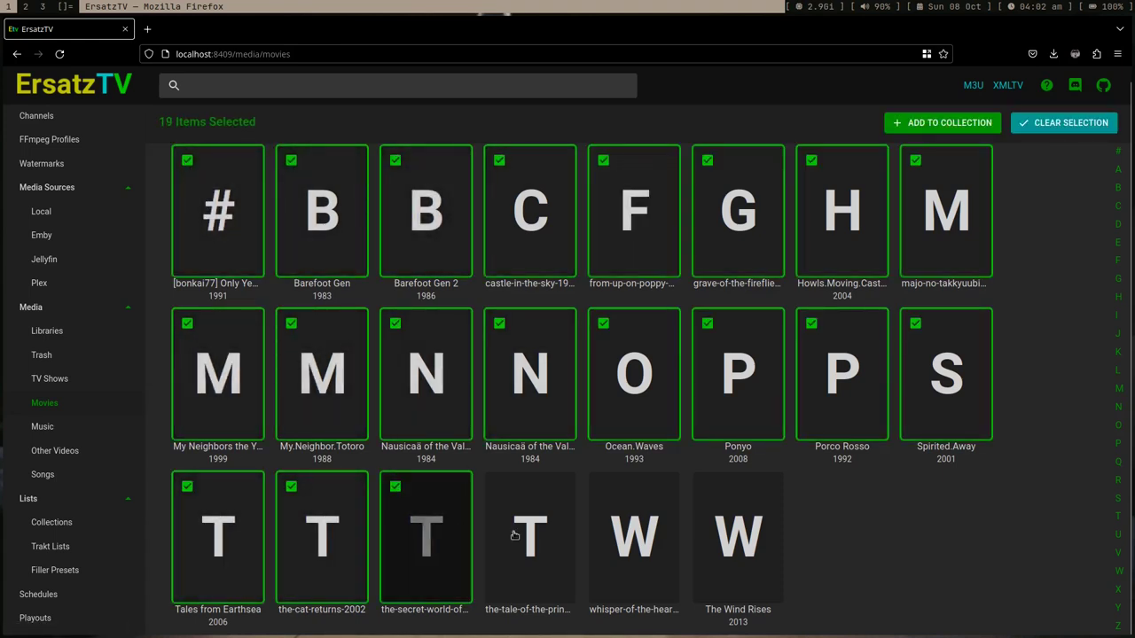
{"action": "left_click", "coordinate": [532, 525]}
{"action": "left_click", "coordinate": [639, 532]}
{"action": "left_click", "coordinate": [736, 532]}
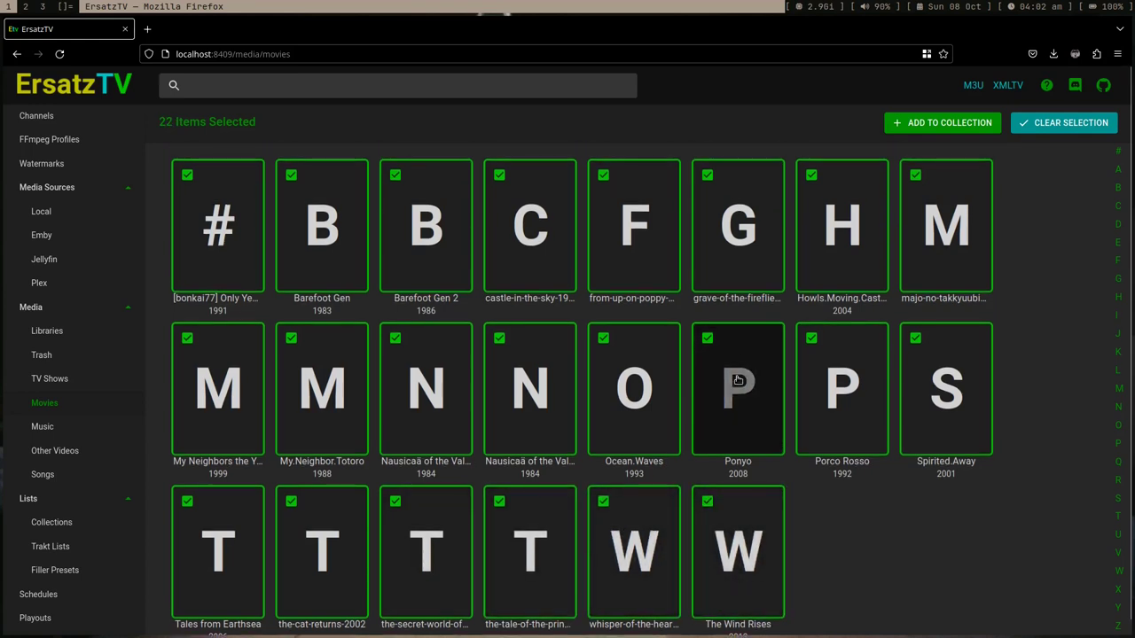
{"action": "scroll", "coordinate": [975, 155], "scroll_direction": "up", "scroll_amount": 1}
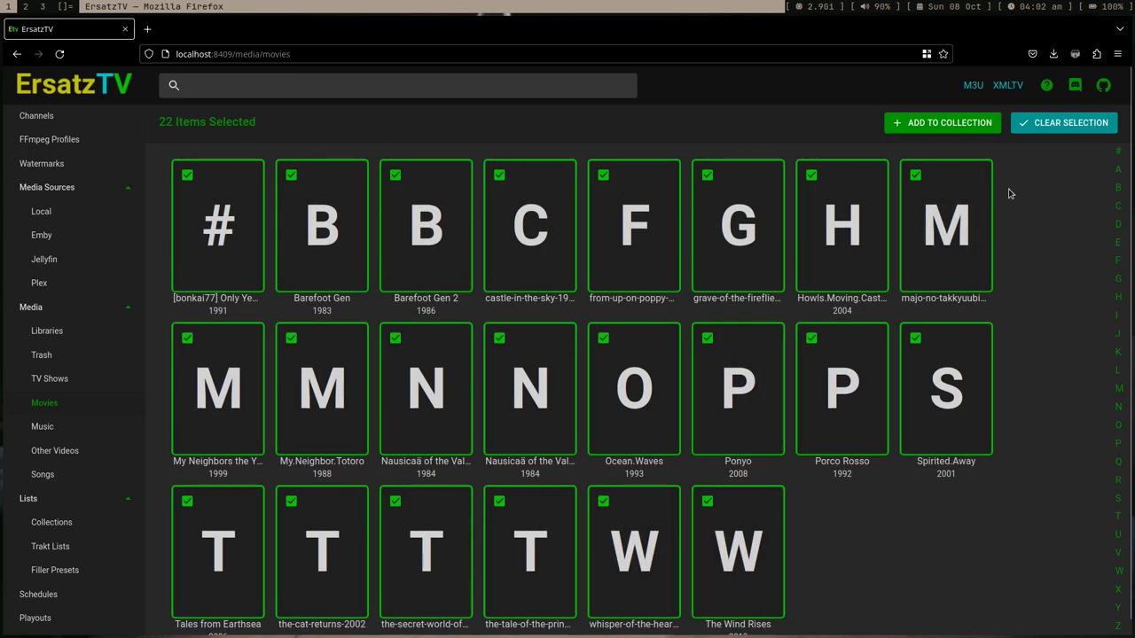
Add the 22 selected movies to the Ghibli Movies collection
{"action": "left_click", "coordinate": [937, 125]}
{"action": "left_click", "coordinate": [576, 347]}
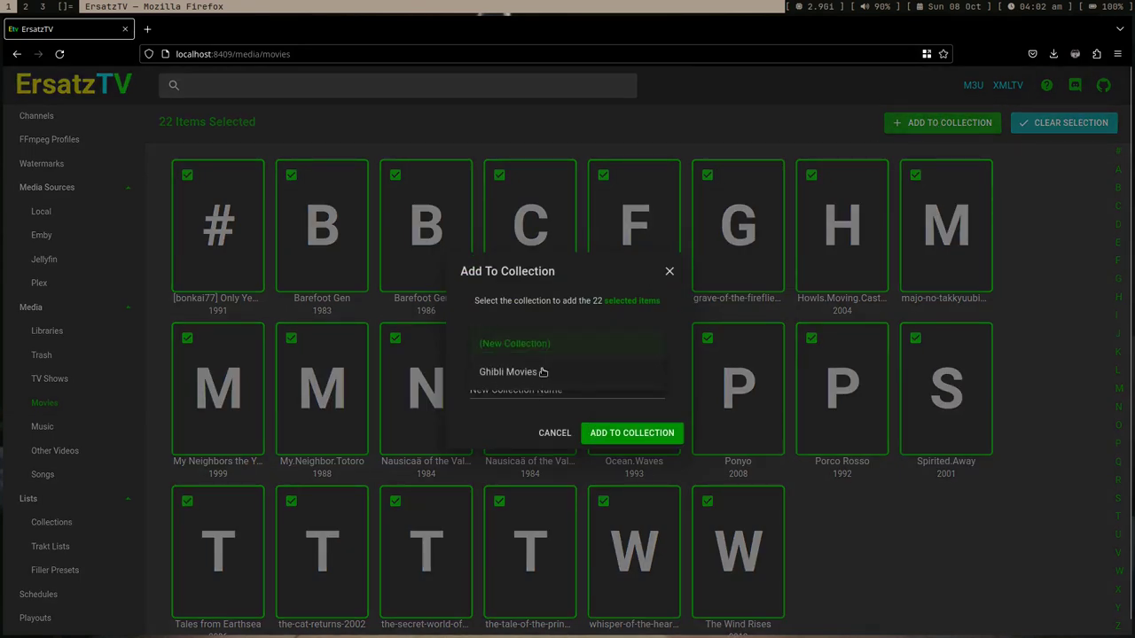
{"action": "left_click", "coordinate": [544, 374]}
{"action": "left_click", "coordinate": [632, 435]}
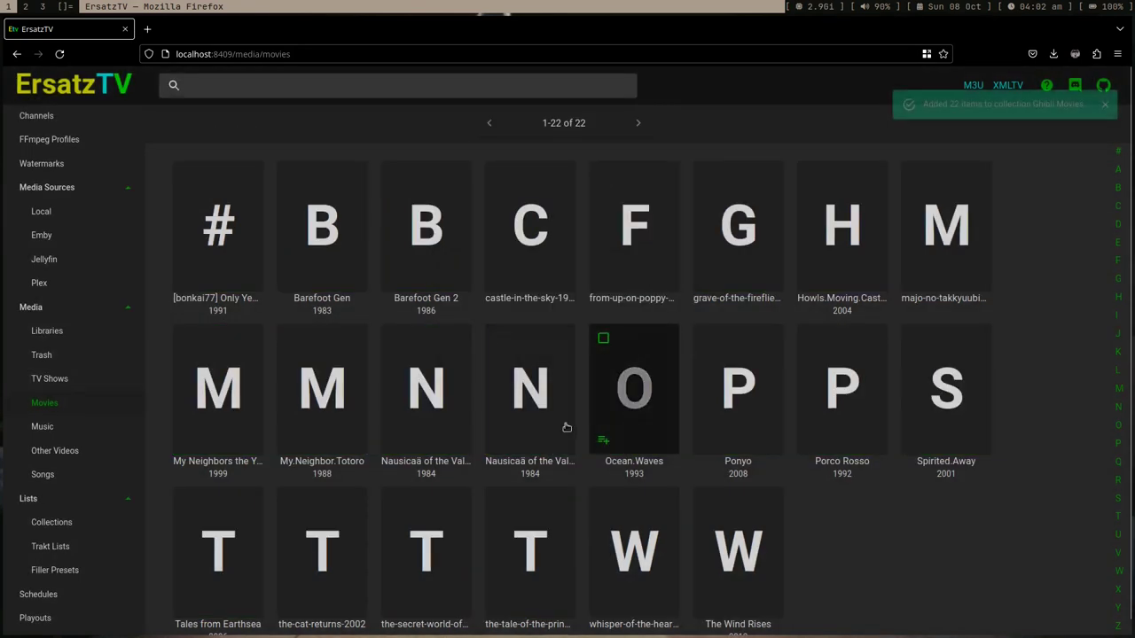
{"action": "scroll", "coordinate": [44, 426], "scroll_direction": "down", "scroll_amount": 3}
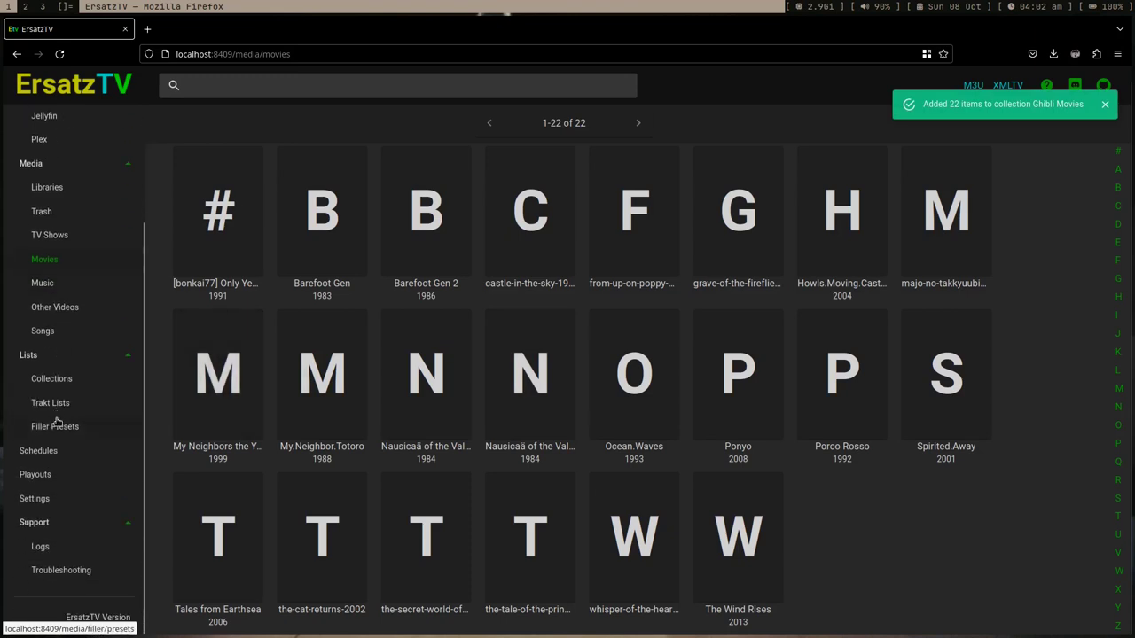
Navigate back to the Collections page and inspect the Ghibli Movies collection
{"action": "left_click", "coordinate": [63, 387]}
{"action": "left_click", "coordinate": [50, 407]}
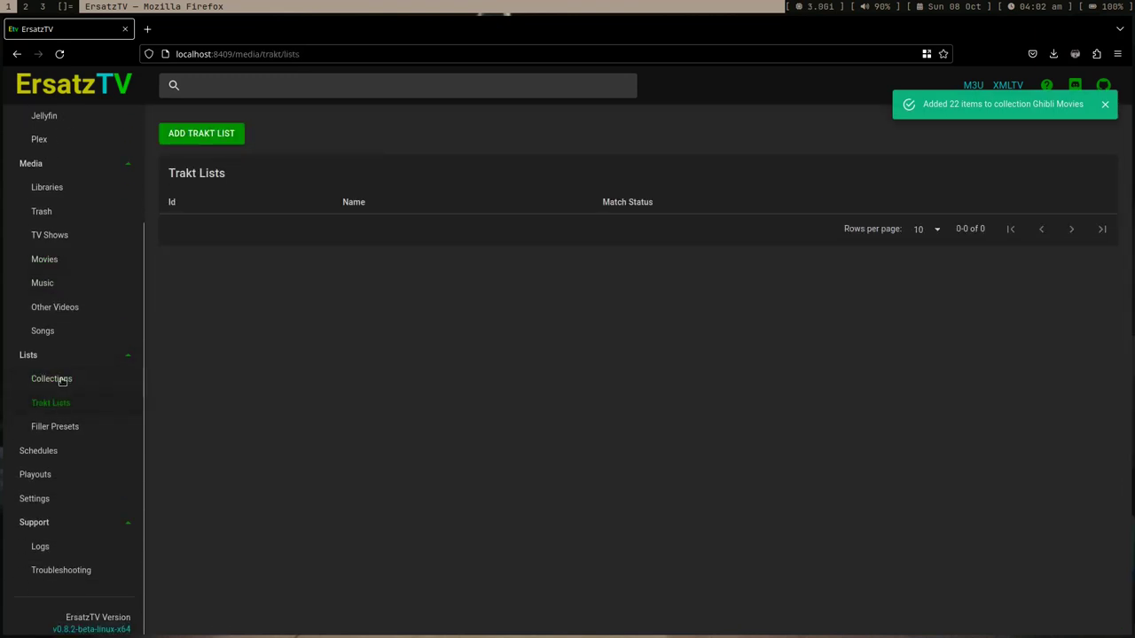
{"action": "left_click", "coordinate": [61, 381]}
{"action": "left_click", "coordinate": [48, 258]}
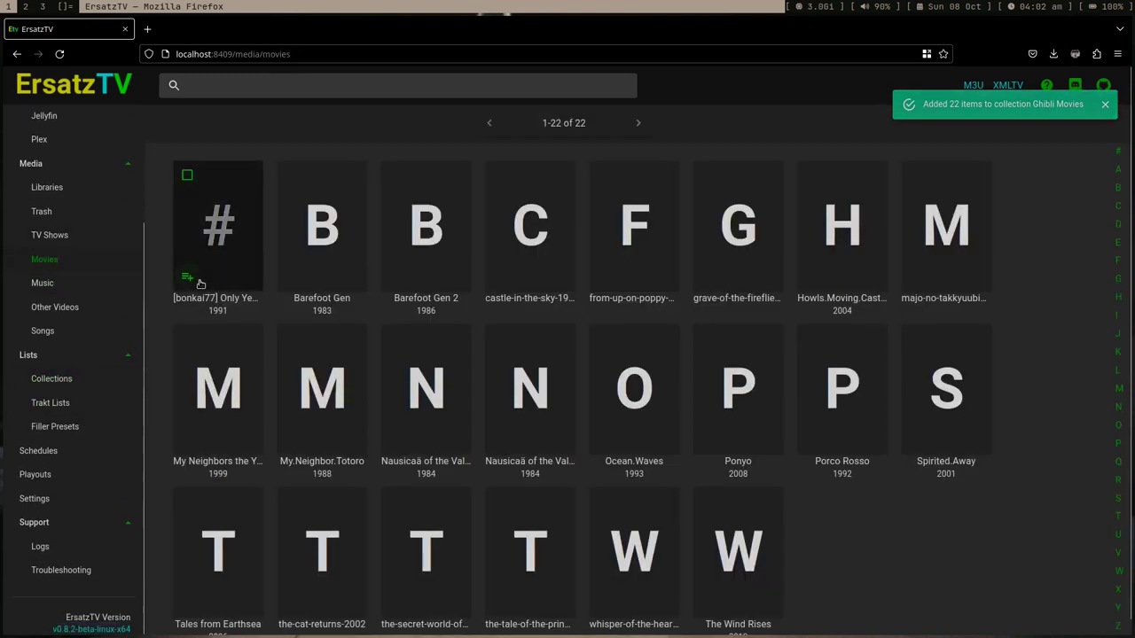
{"action": "left_click", "coordinate": [89, 387]}
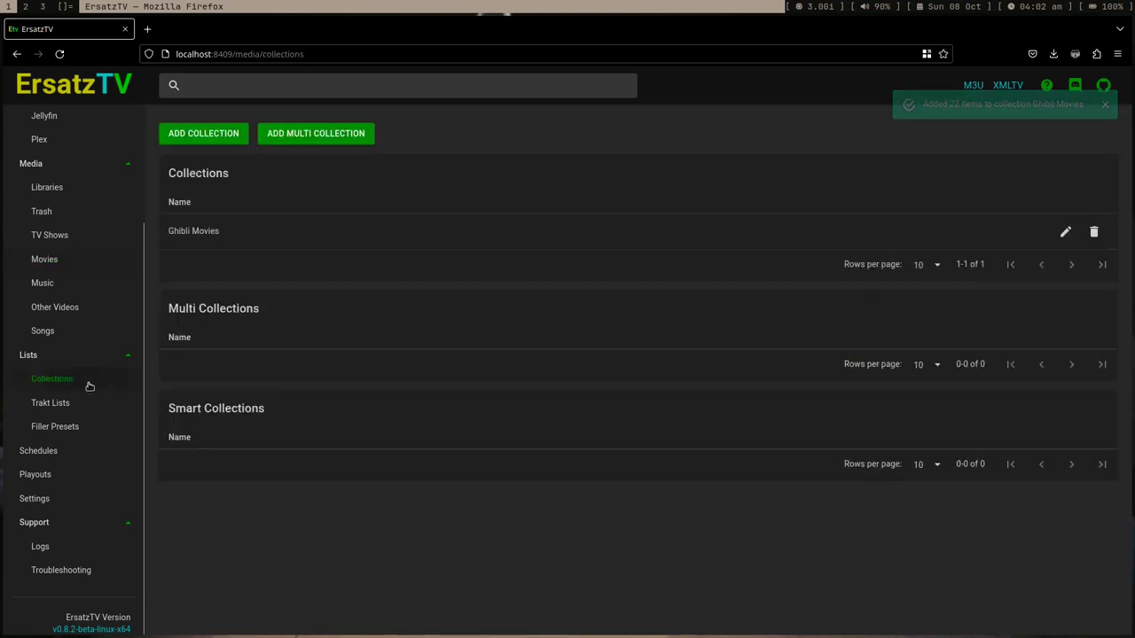
{"action": "double_click", "coordinate": [206, 230]}
{"action": "left_click", "coordinate": [282, 217]}
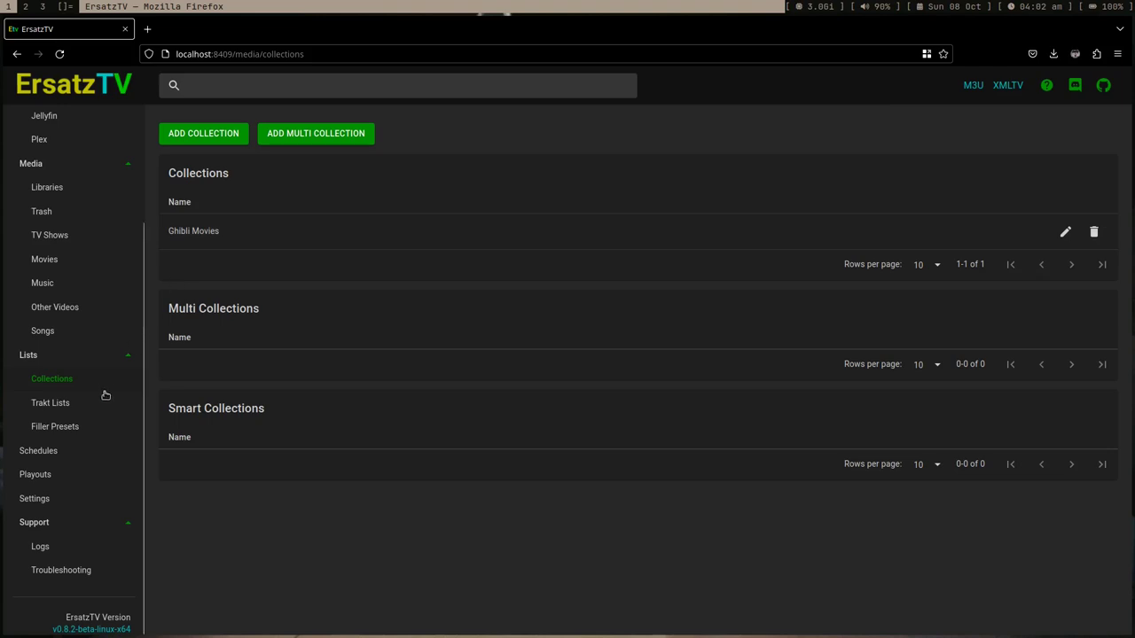
Create a schedule named 'Ghibli' with Shuffle Schedule Items turned on
{"action": "left_click", "coordinate": [44, 454]}
{"action": "left_click", "coordinate": [200, 235]}
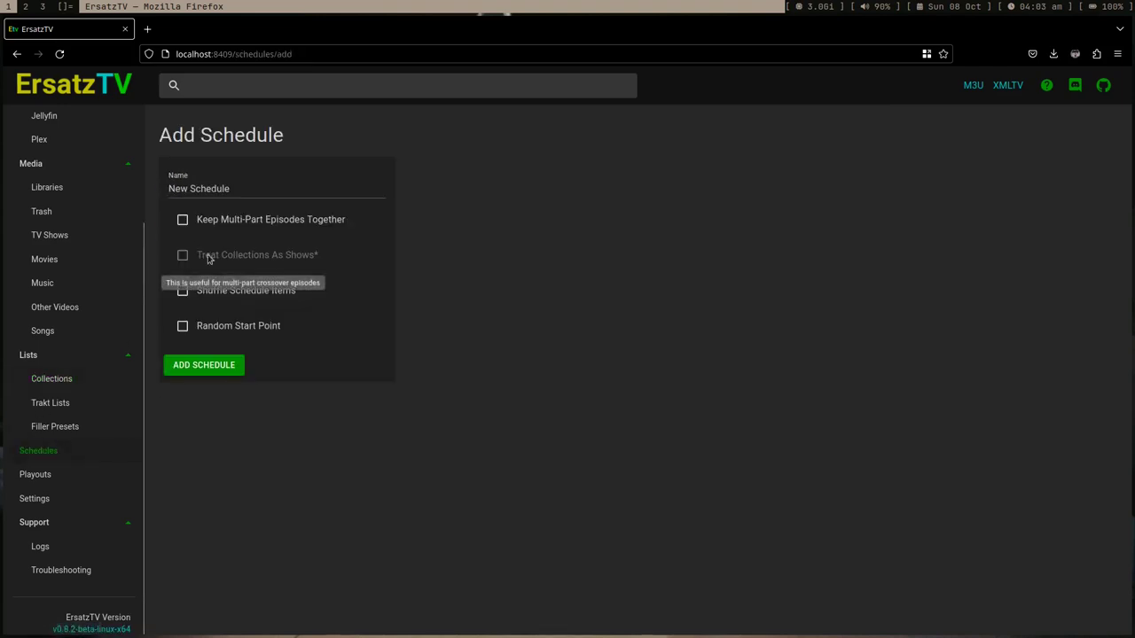
{"action": "double_click", "coordinate": [202, 189]}
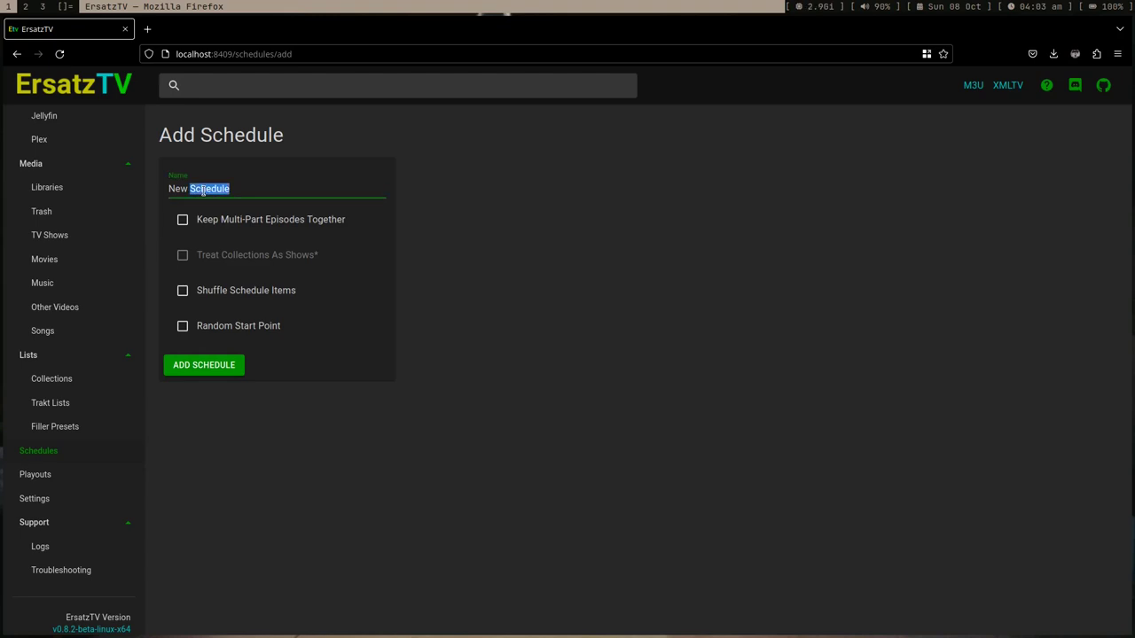
{"action": "key", "text": "BackSpace"}
{"action": "key", "text": "BackSpace"}
{"action": "key", "text": "BackSpace"}
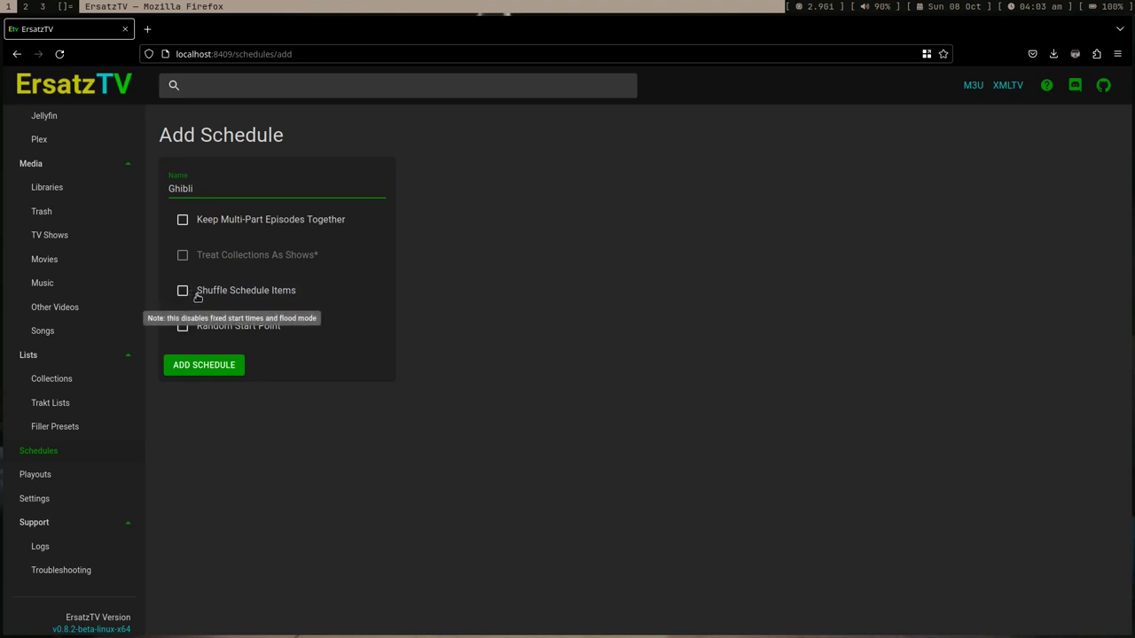
{"action": "left_click", "coordinate": [228, 292]}
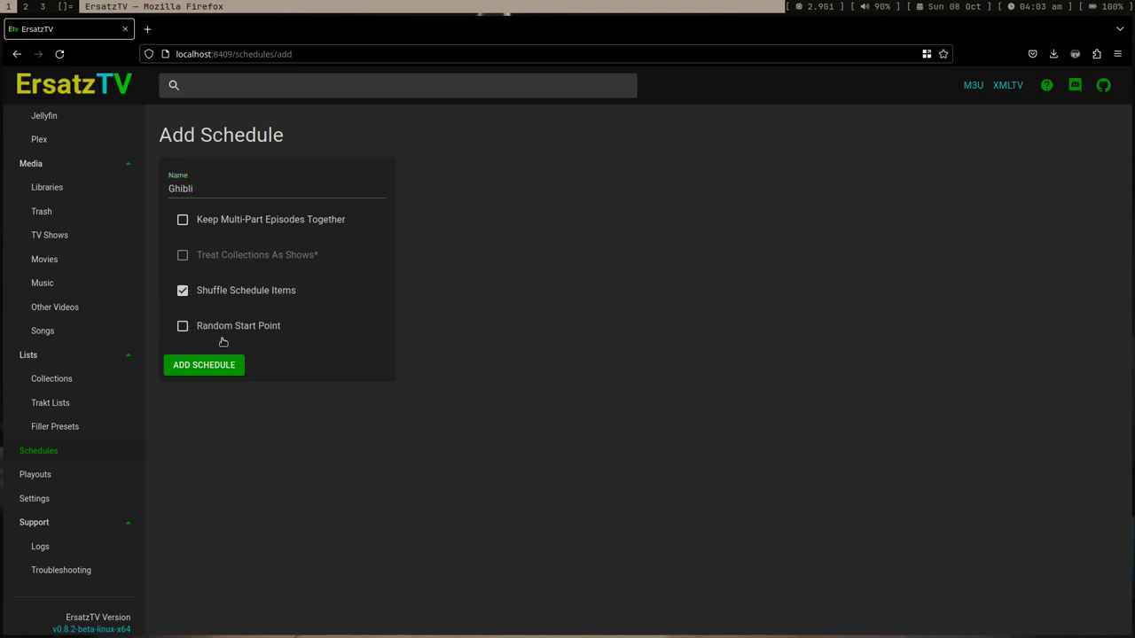
{"action": "left_click", "coordinate": [190, 371]}
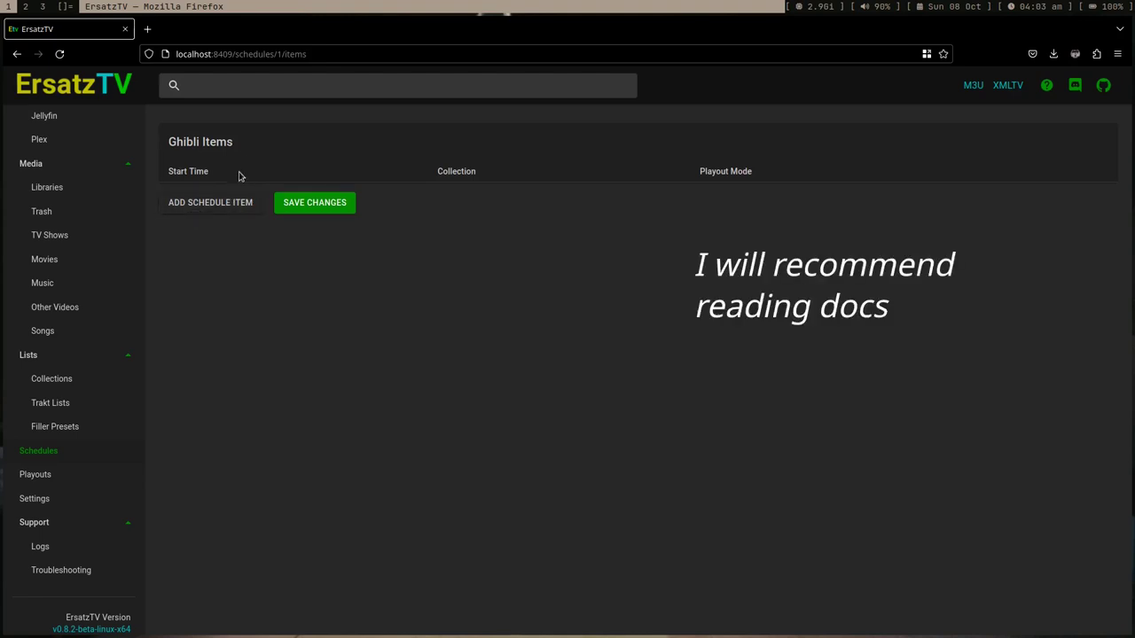
Add a schedule item with Dynamic start type playing the Ghibli Movies collection
{"action": "left_click", "coordinate": [216, 204]}
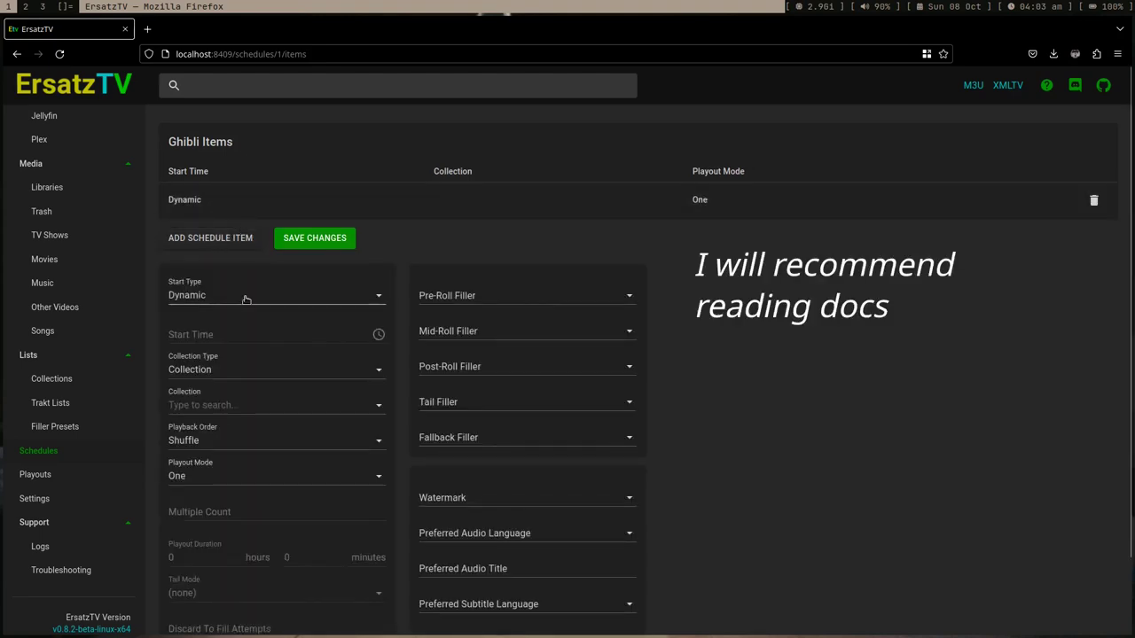
{"action": "scroll", "coordinate": [257, 297], "scroll_direction": "down", "scroll_amount": 2}
{"action": "left_click", "coordinate": [294, 218]}
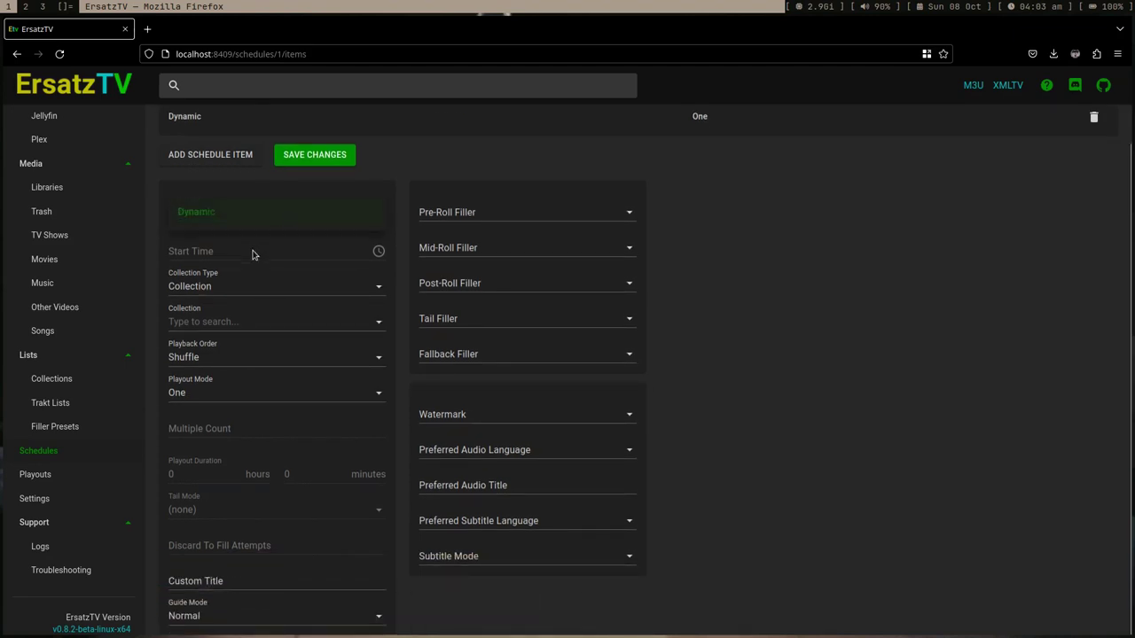
{"action": "left_click", "coordinate": [282, 225]}
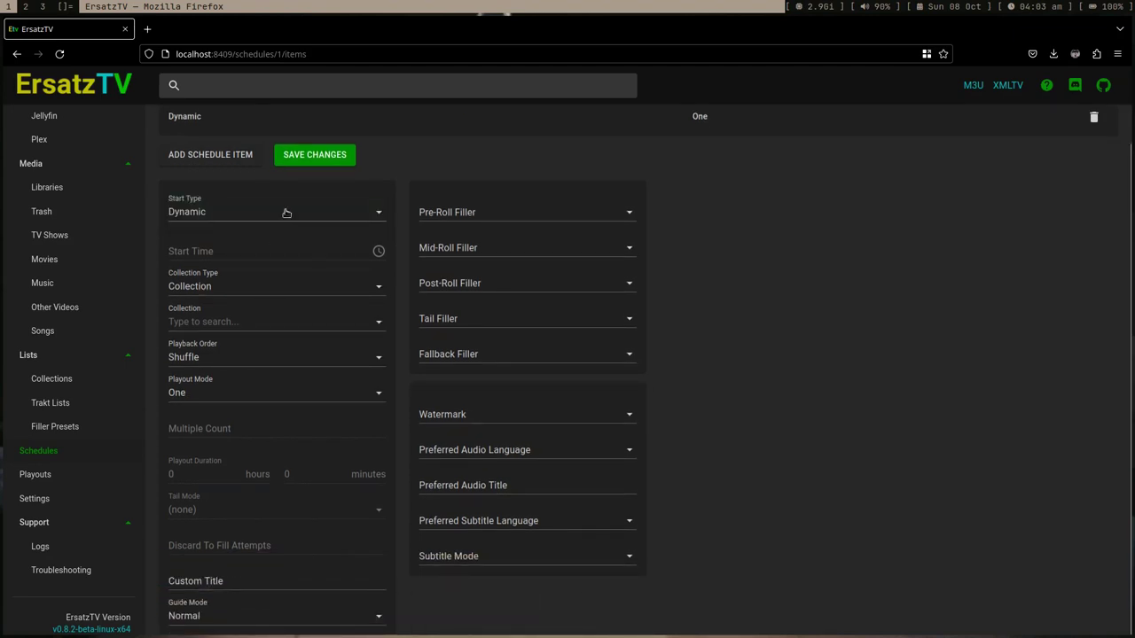
{"action": "scroll", "coordinate": [284, 206], "scroll_direction": "up", "scroll_amount": 2}
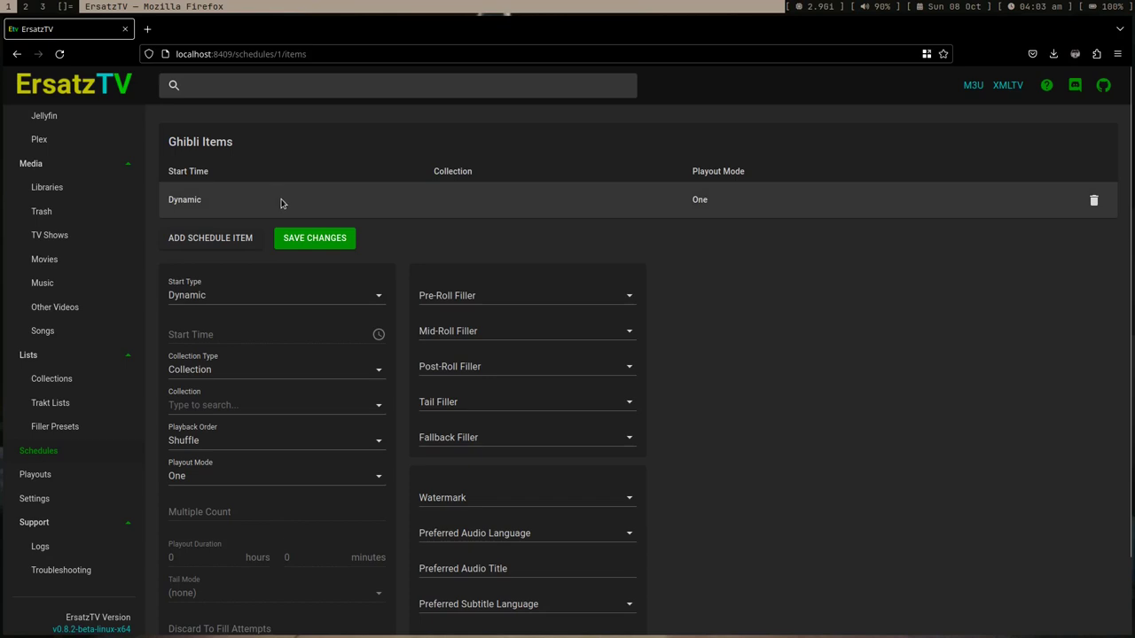
{"action": "scroll", "coordinate": [301, 238], "scroll_direction": "down", "scroll_amount": 2}
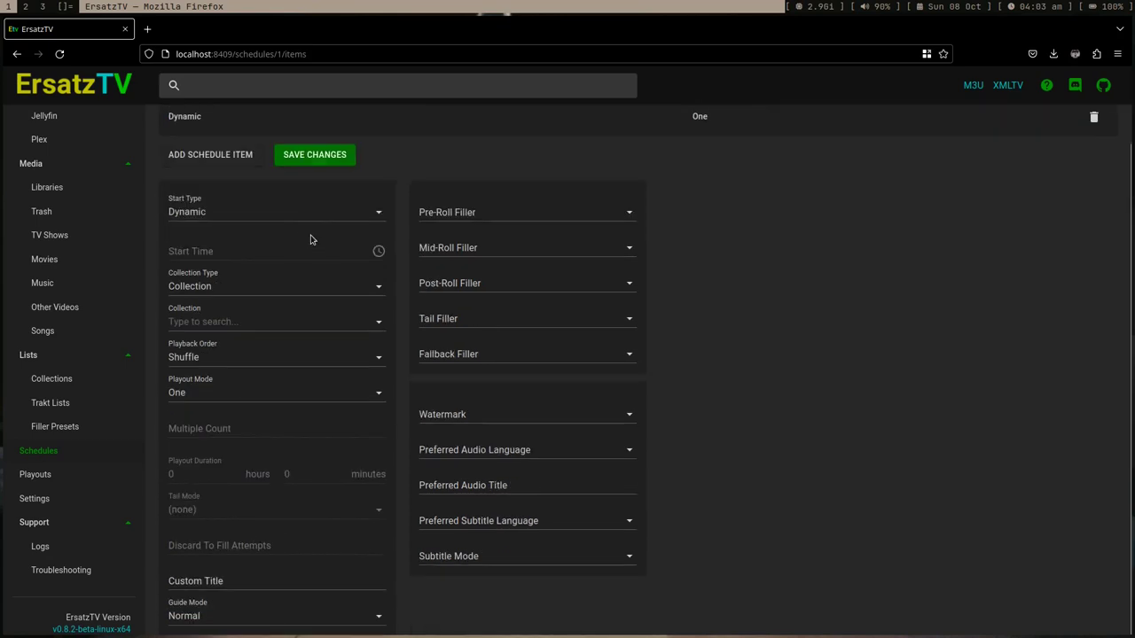
{"action": "left_click", "coordinate": [248, 224]}
{"action": "left_click", "coordinate": [253, 271]}
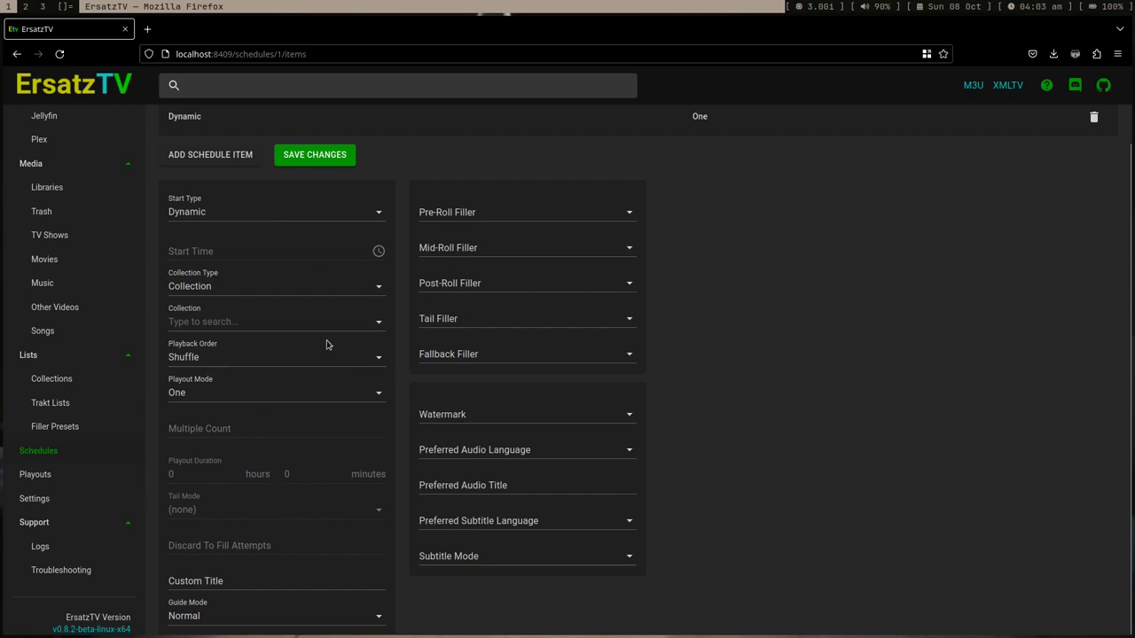
{"action": "left_click", "coordinate": [285, 324]}
{"action": "type", "text": "Ghi"}
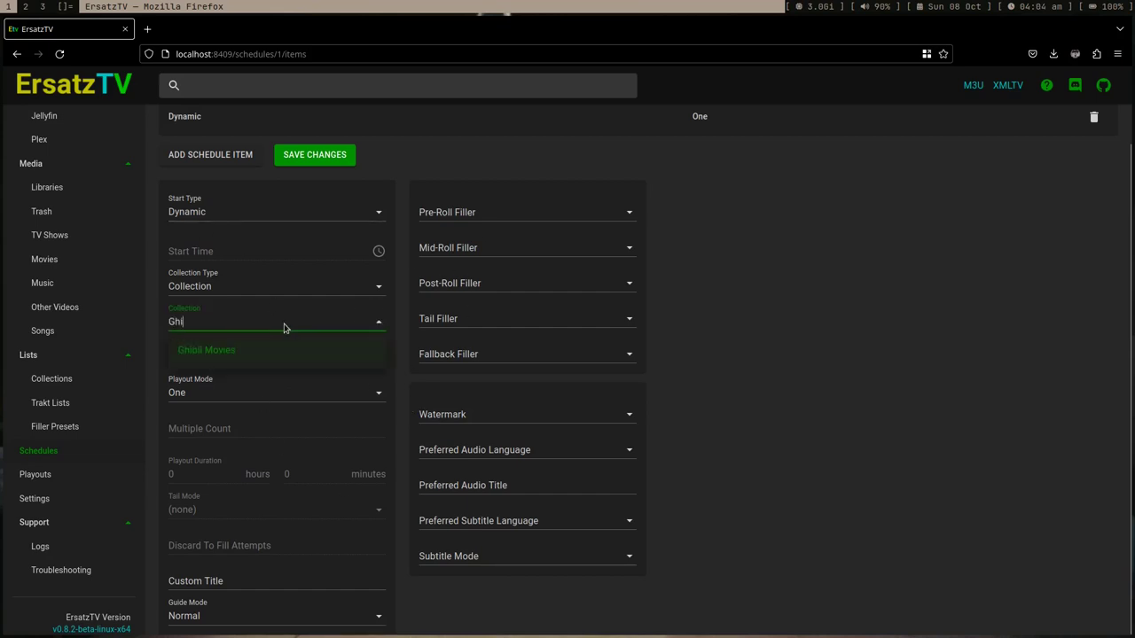
{"action": "left_click", "coordinate": [264, 353]}
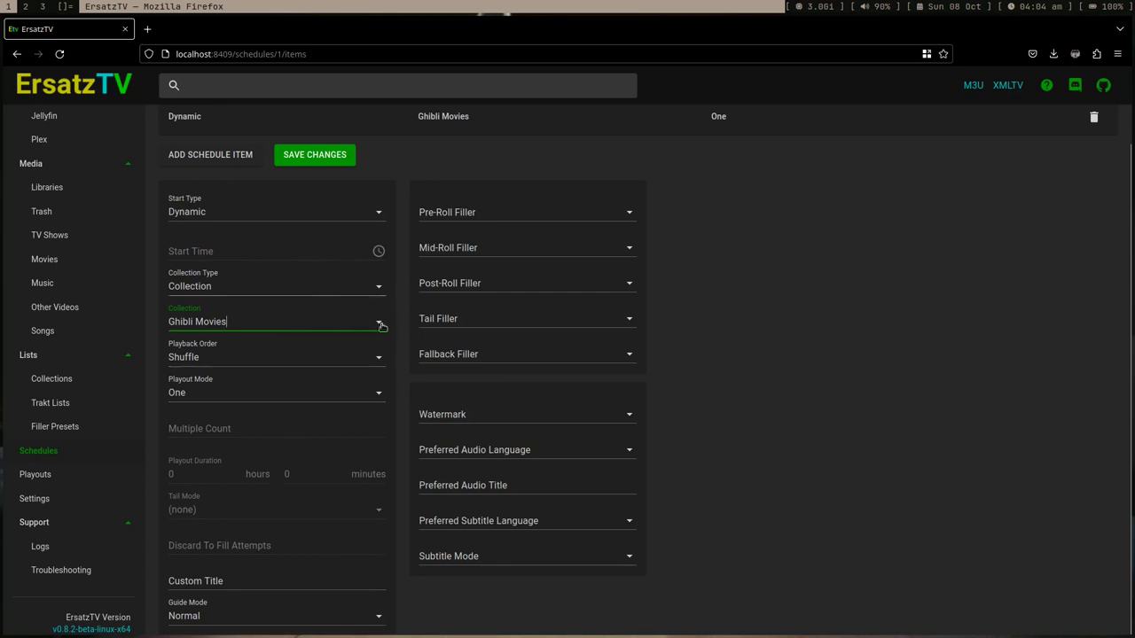
Leave pre-roll filler unset, keep Dynamic start, and save the schedule item
{"action": "left_click", "coordinate": [509, 213]}
{"action": "left_click", "coordinate": [661, 255]}
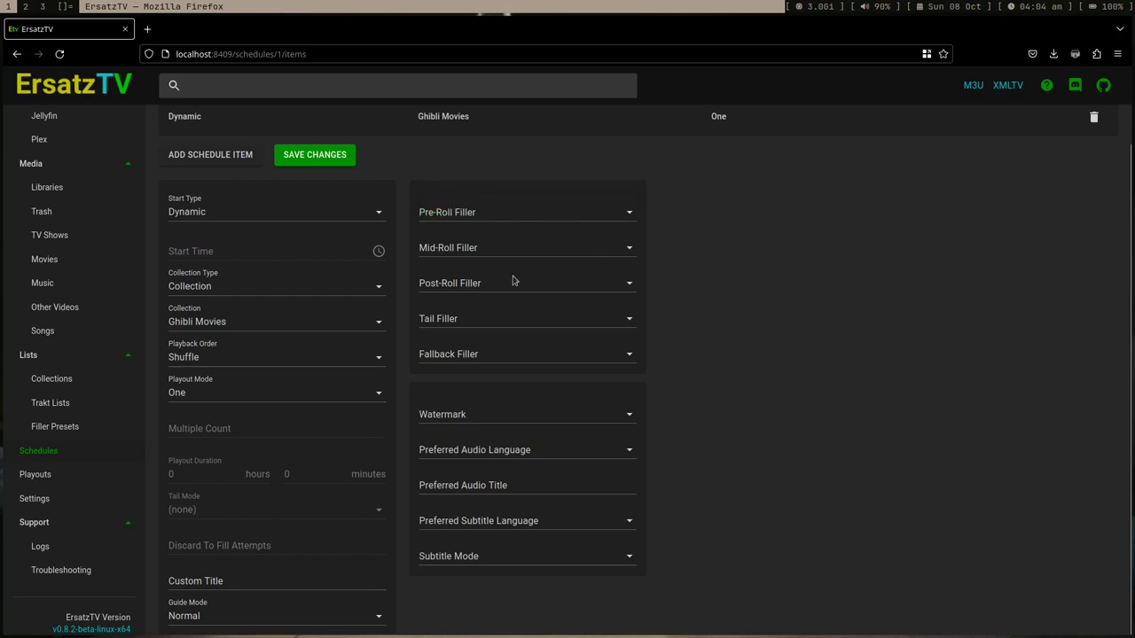
{"action": "scroll", "coordinate": [89, 257], "scroll_direction": "up", "scroll_amount": 3}
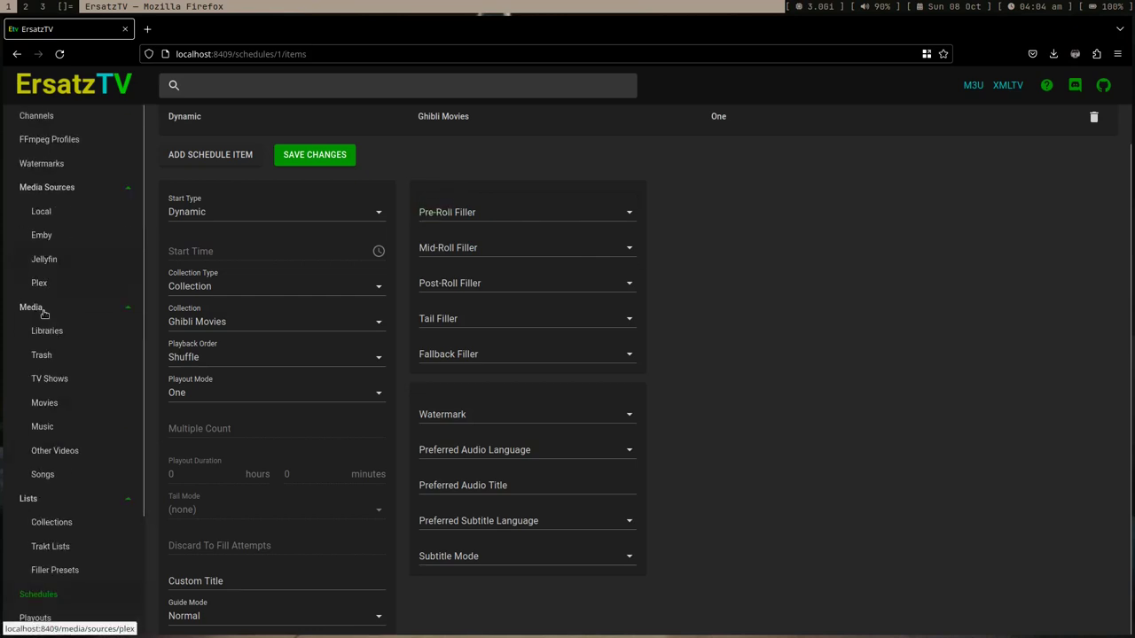
{"action": "scroll", "coordinate": [66, 413], "scroll_direction": "down", "scroll_amount": 3}
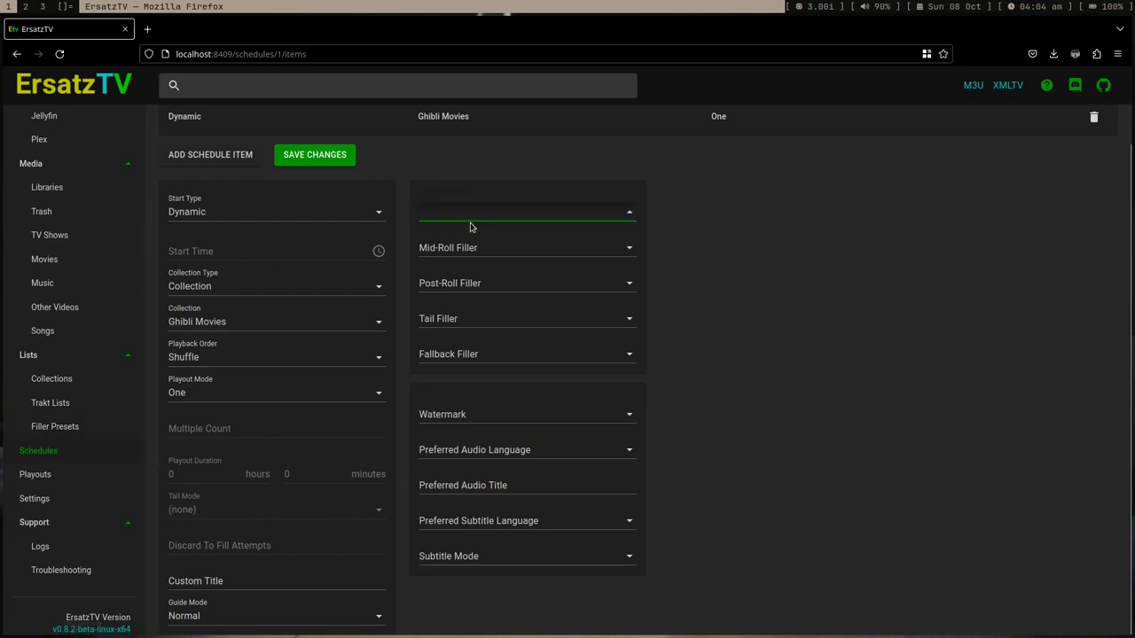
{"action": "left_click", "coordinate": [659, 230]}
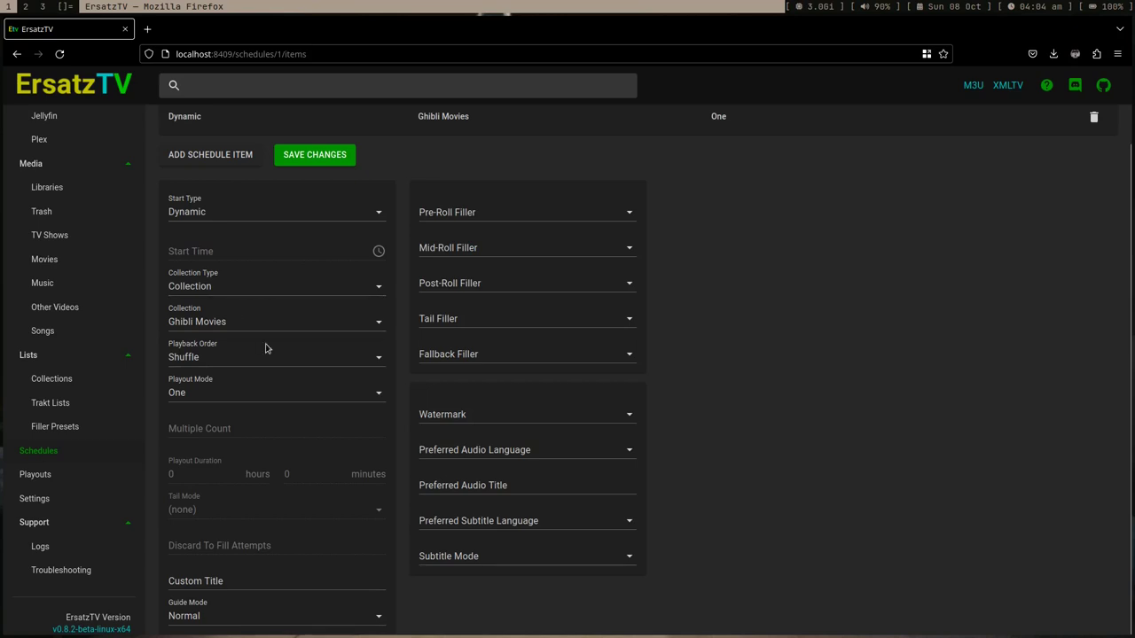
{"action": "scroll", "coordinate": [265, 348], "scroll_direction": "up", "scroll_amount": 1}
{"action": "scroll", "coordinate": [264, 266], "scroll_direction": "down", "scroll_amount": 1}
{"action": "left_click", "coordinate": [264, 213]}
{"action": "left_click", "coordinate": [233, 230]}
{"action": "scroll", "coordinate": [254, 254], "scroll_direction": "up", "scroll_amount": 1}
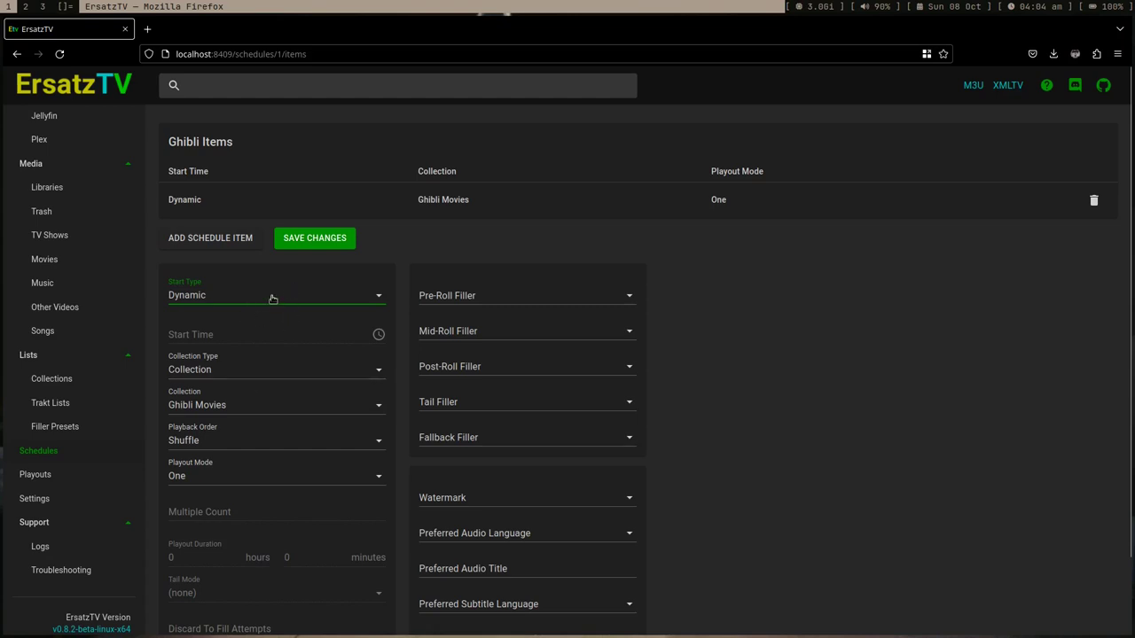
{"action": "scroll", "coordinate": [297, 310], "scroll_direction": "down", "scroll_amount": 1}
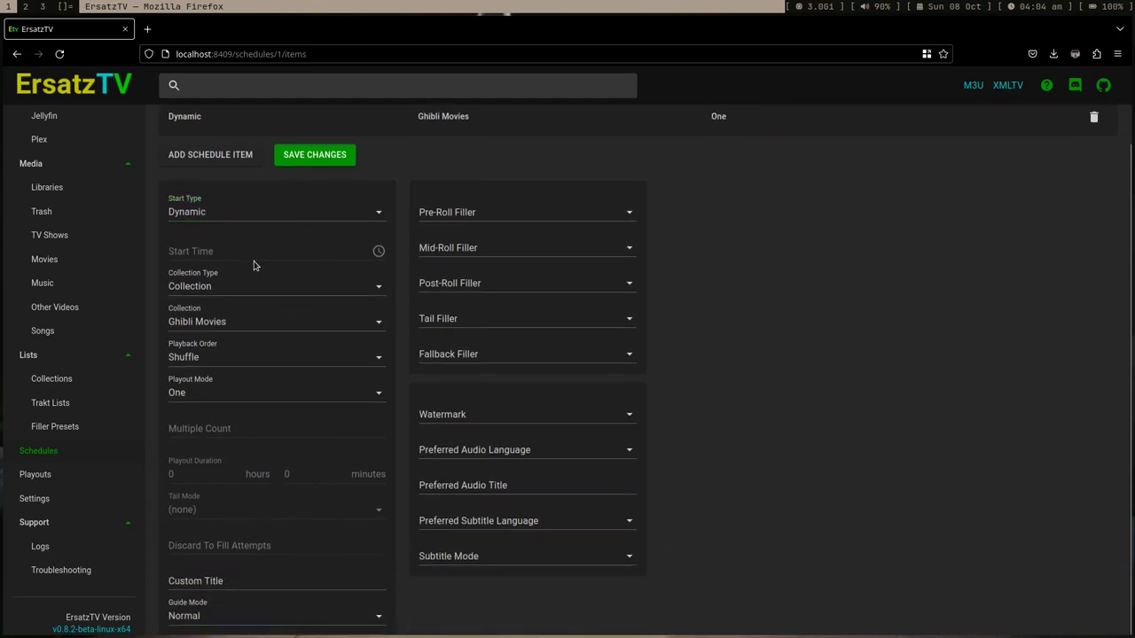
{"action": "left_click", "coordinate": [342, 165]}
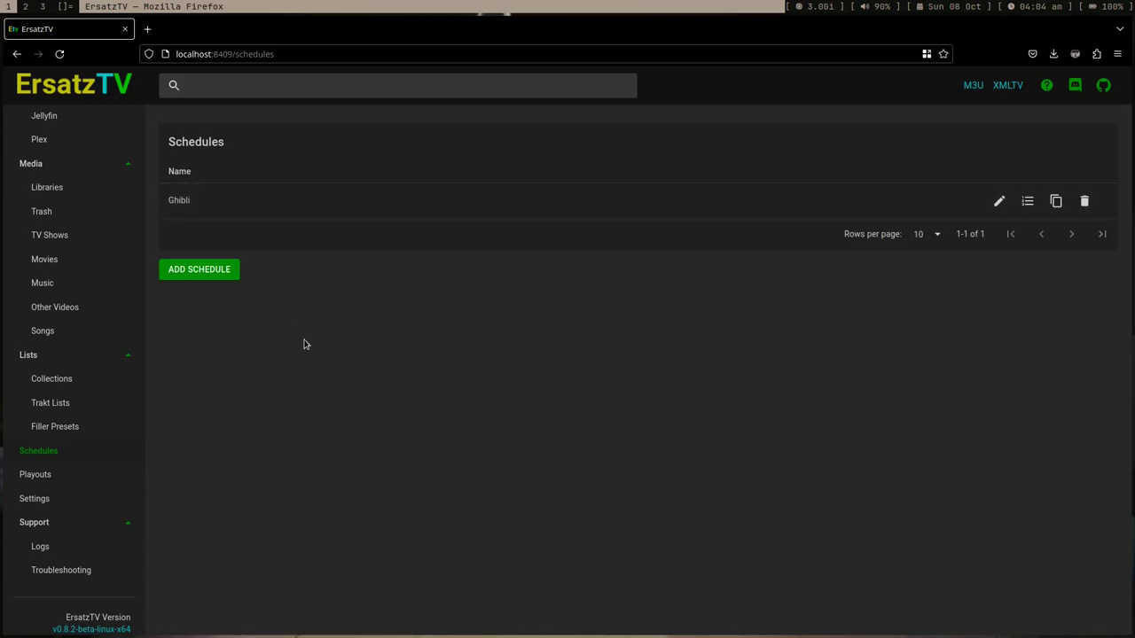
Create a playout pairing channel 2 - Ghibli Movies with the Ghibli schedule
{"action": "left_click", "coordinate": [23, 481]}
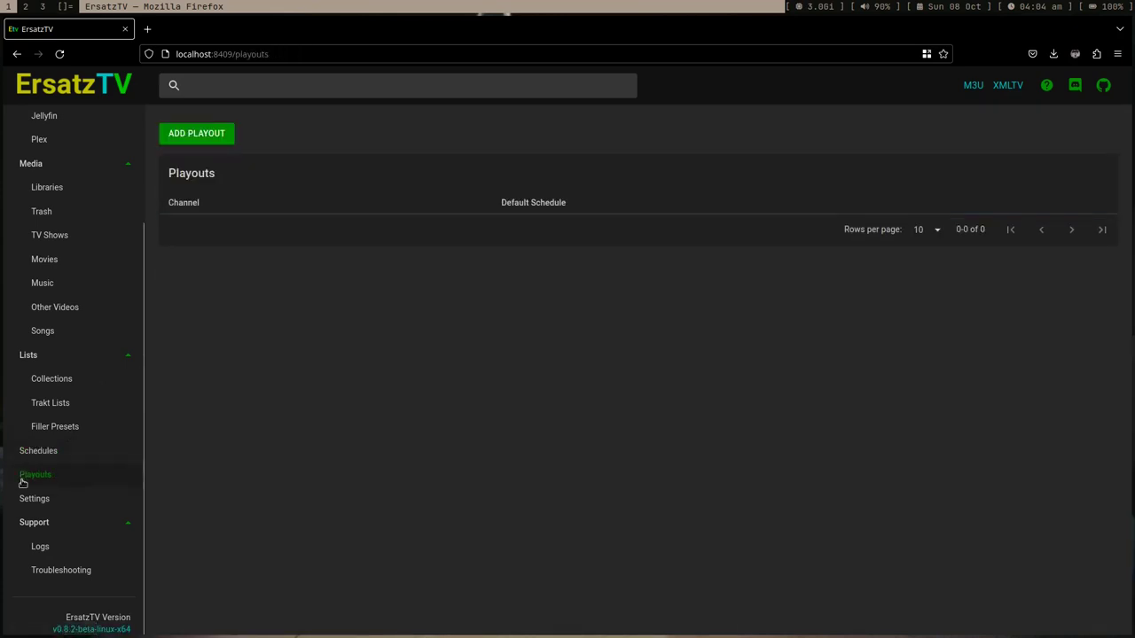
{"action": "left_click", "coordinate": [222, 134]}
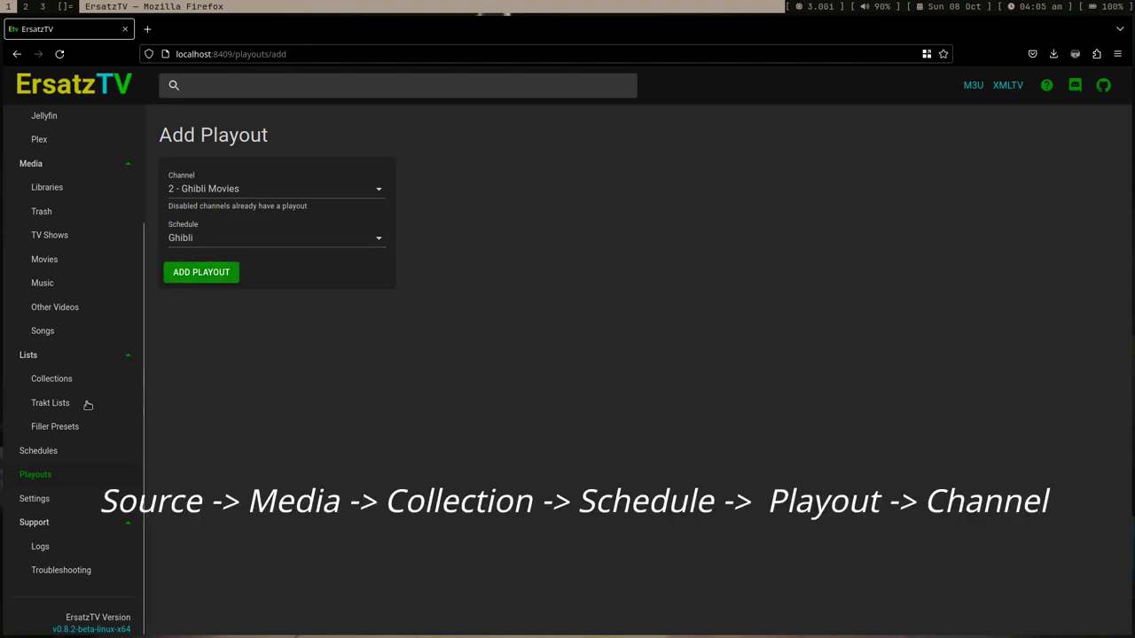
{"action": "left_click", "coordinate": [219, 274]}
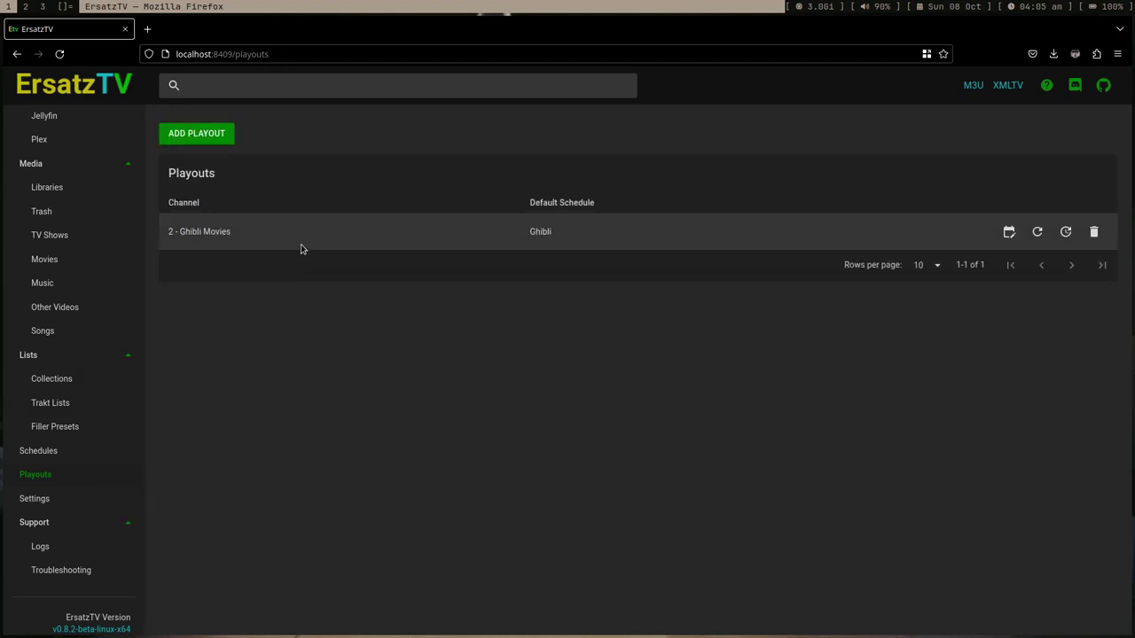
Open the Ghibli Movies playout detail and review film start times, like Howls.Moving.Castle
{"action": "double_click", "coordinate": [451, 245]}
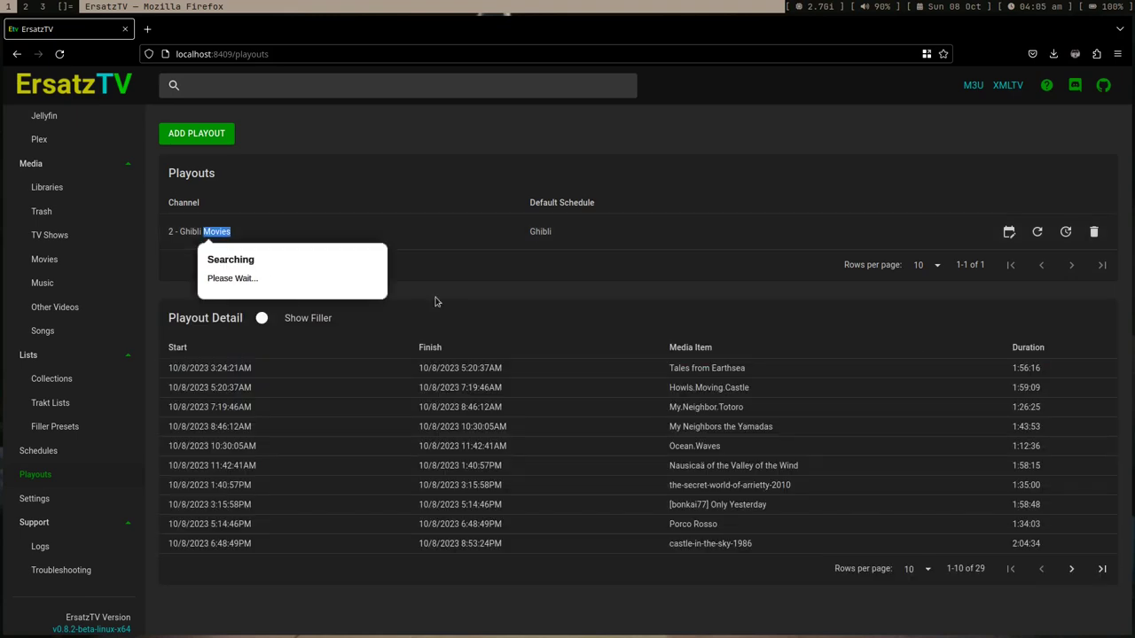
{"action": "left_click", "coordinate": [501, 330]}
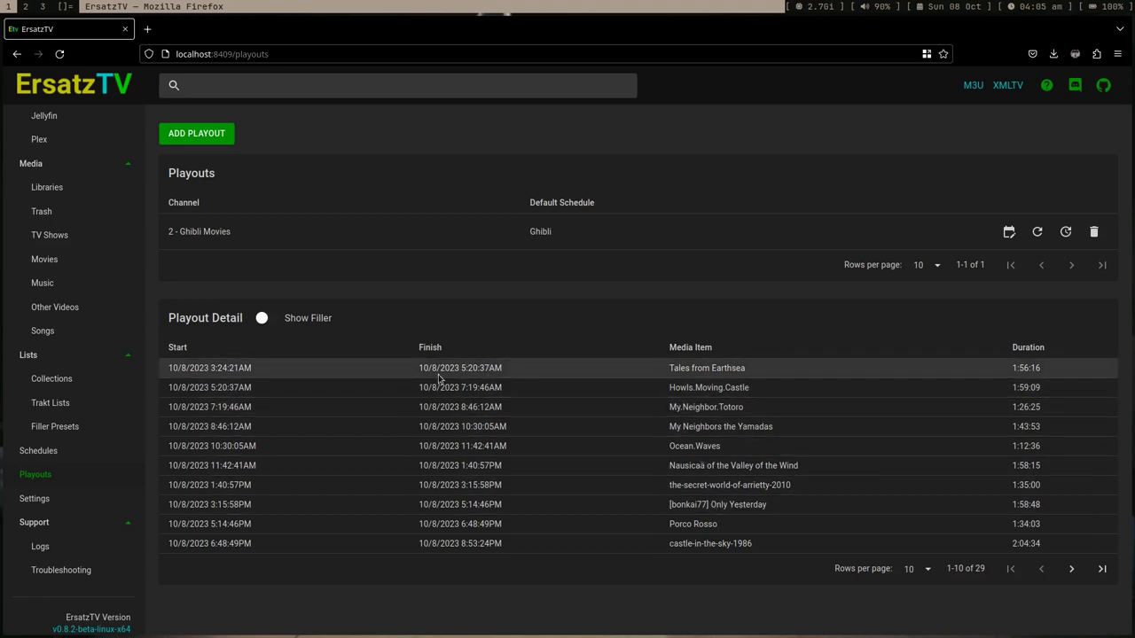
{"action": "left_click_drag", "start_coordinate": [206, 371], "coordinate": [250, 373]}
{"action": "left_click", "coordinate": [250, 372]}
{"action": "left_click", "coordinate": [266, 372]}
{"action": "left_click", "coordinate": [246, 379]}
{"action": "left_click_drag", "start_coordinate": [210, 371], "coordinate": [328, 370]}
{"action": "left_click_drag", "start_coordinate": [210, 388], "coordinate": [255, 404]}
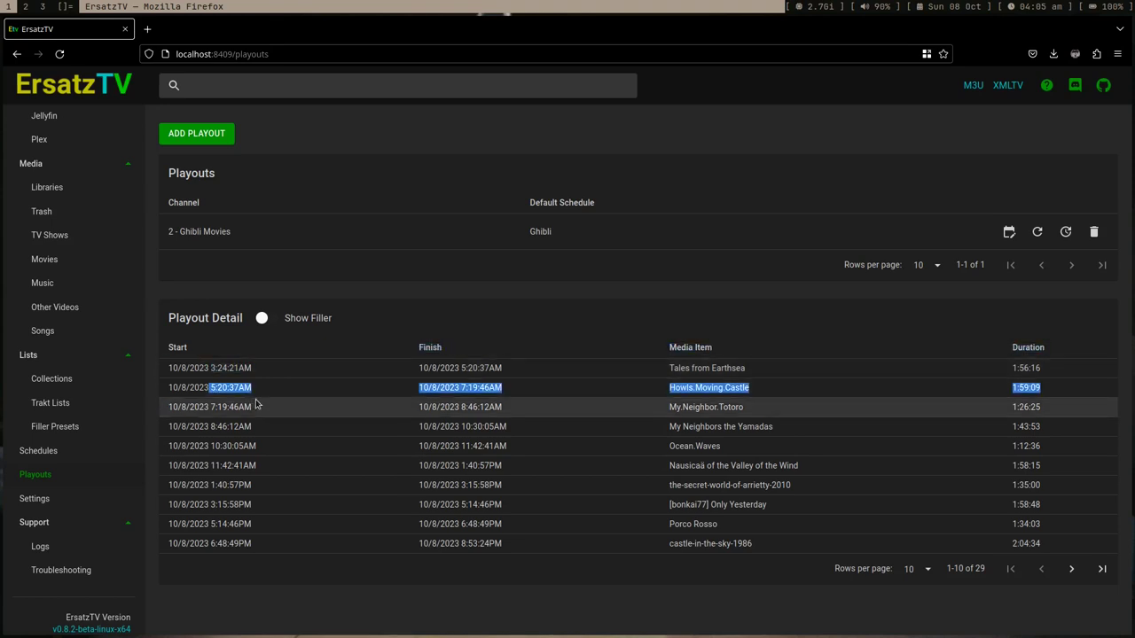
{"action": "left_click", "coordinate": [255, 405]}
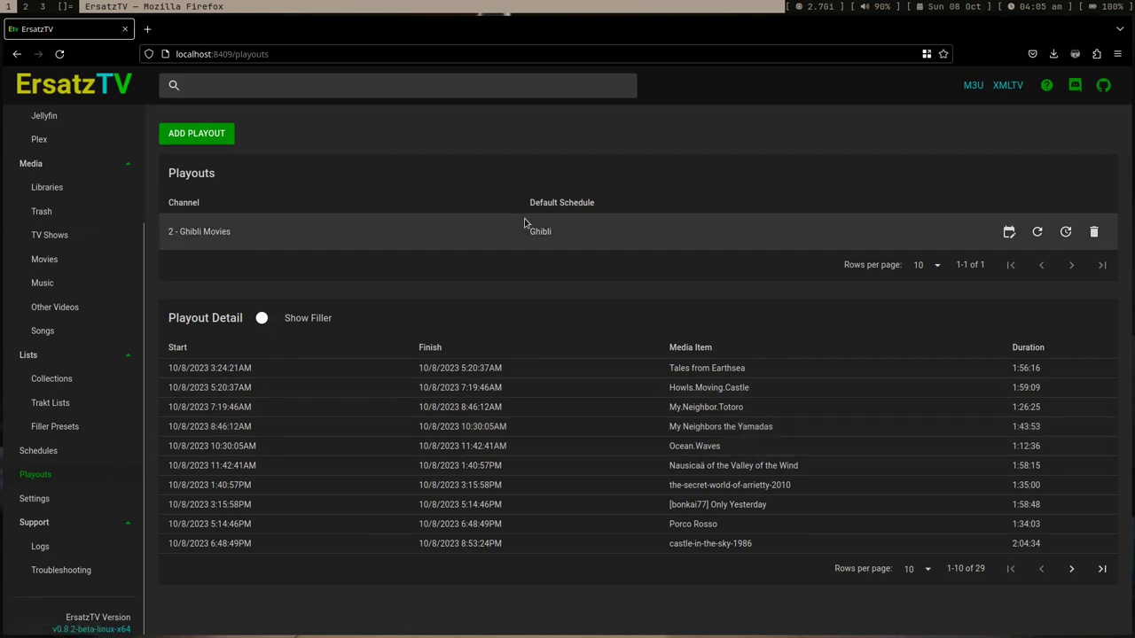
Back on the Playouts list, copy the M3U playlist link address
{"action": "left_click", "coordinate": [52, 502]}
{"action": "left_click", "coordinate": [49, 485]}
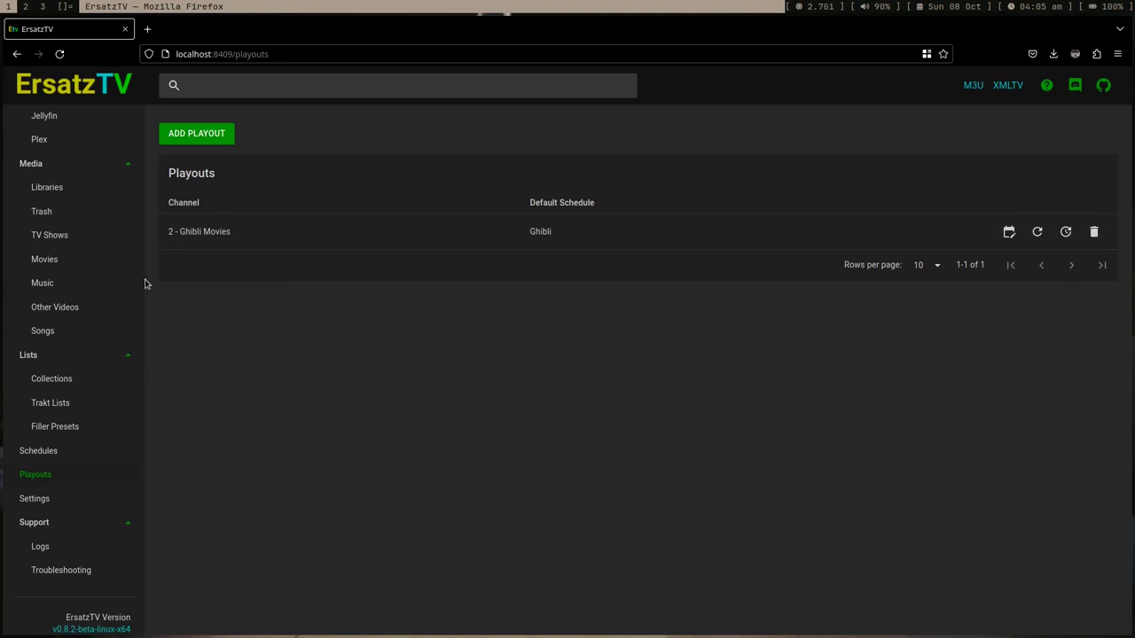
{"action": "scroll", "coordinate": [124, 270], "scroll_direction": "up", "scroll_amount": 3}
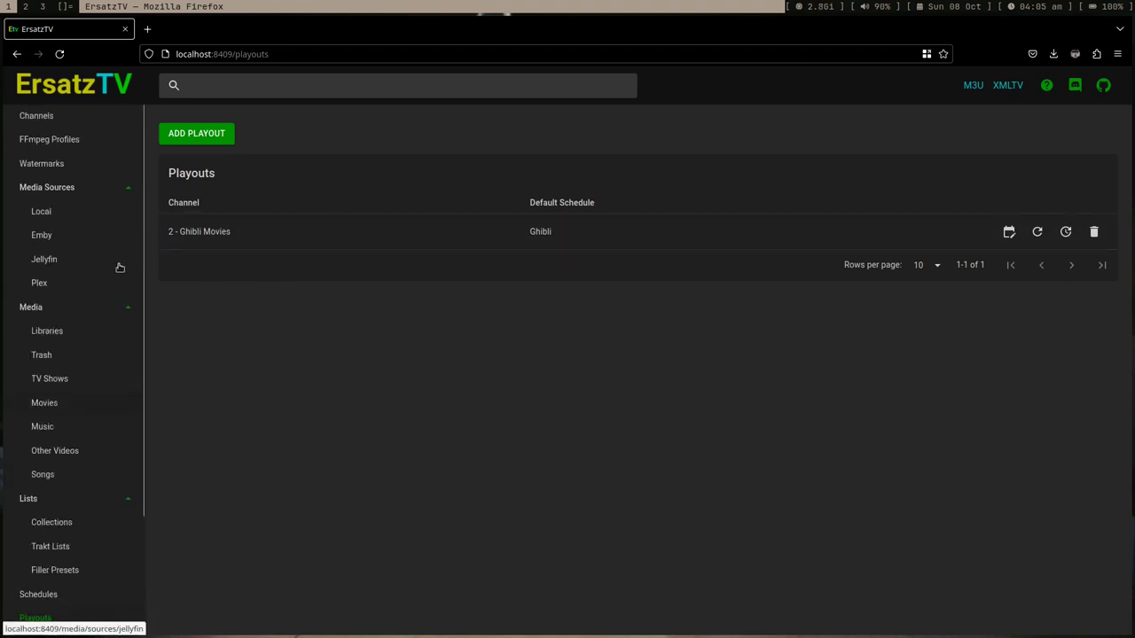
{"action": "right_click", "coordinate": [974, 86]}
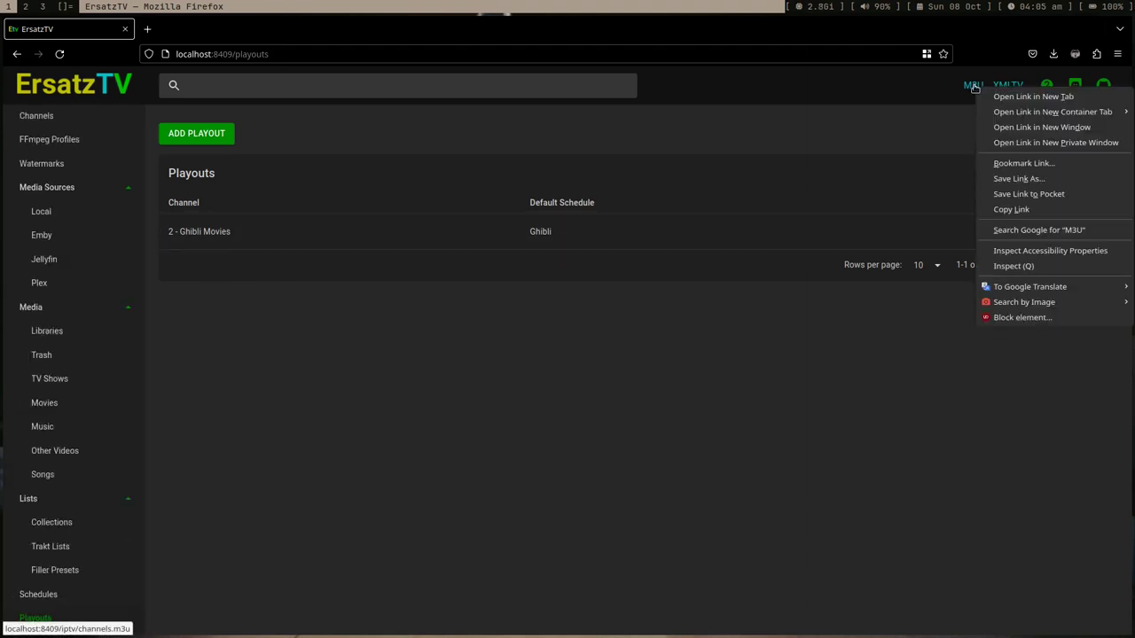
{"action": "left_click", "coordinate": [1011, 210]}
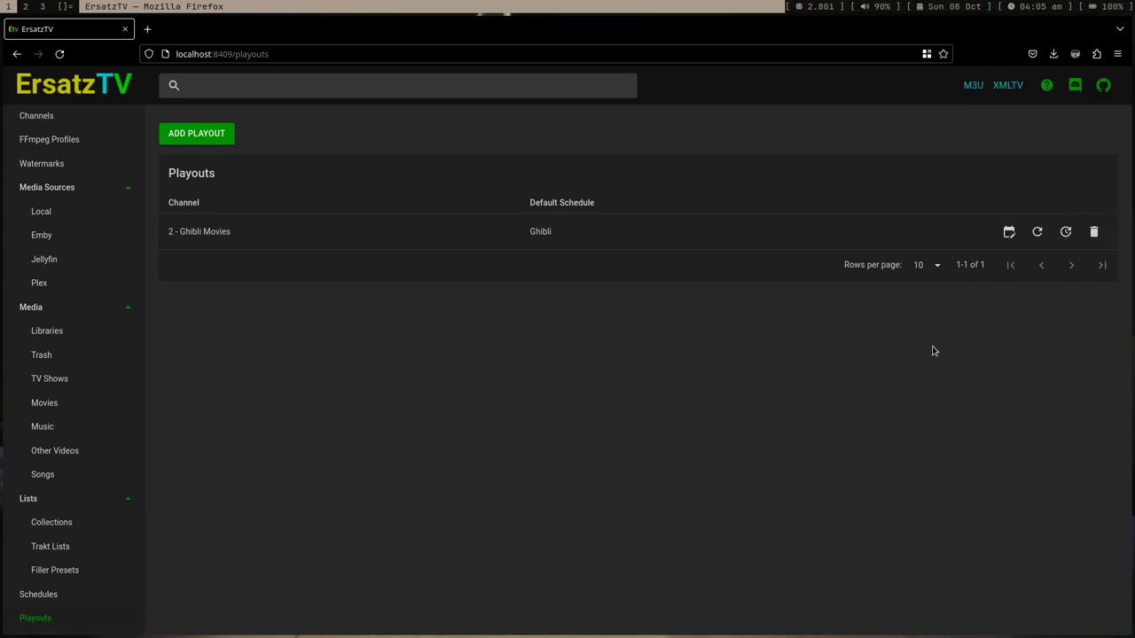
Run mpv on the pasted channels.m3u playlist, find channel 1 offline, and quit
{"action": "key", "text": "super+3"}
{"action": "type", "text": "mpv \""}
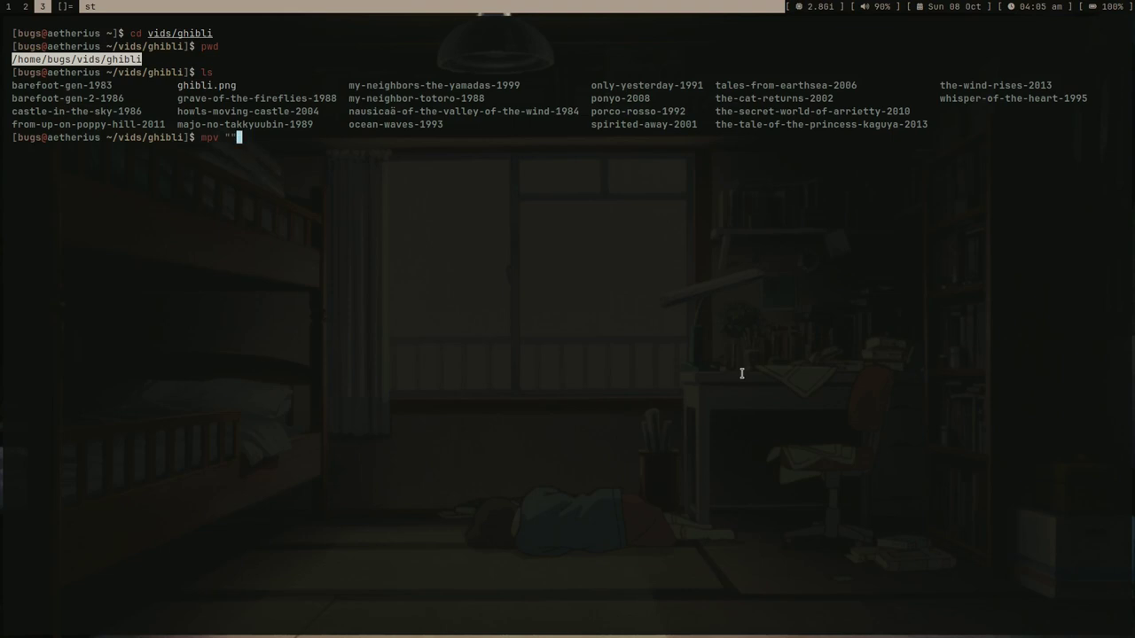
{"action": "key", "text": "ctrl+shift+v"}
{"action": "key", "text": "ctrl+l"}
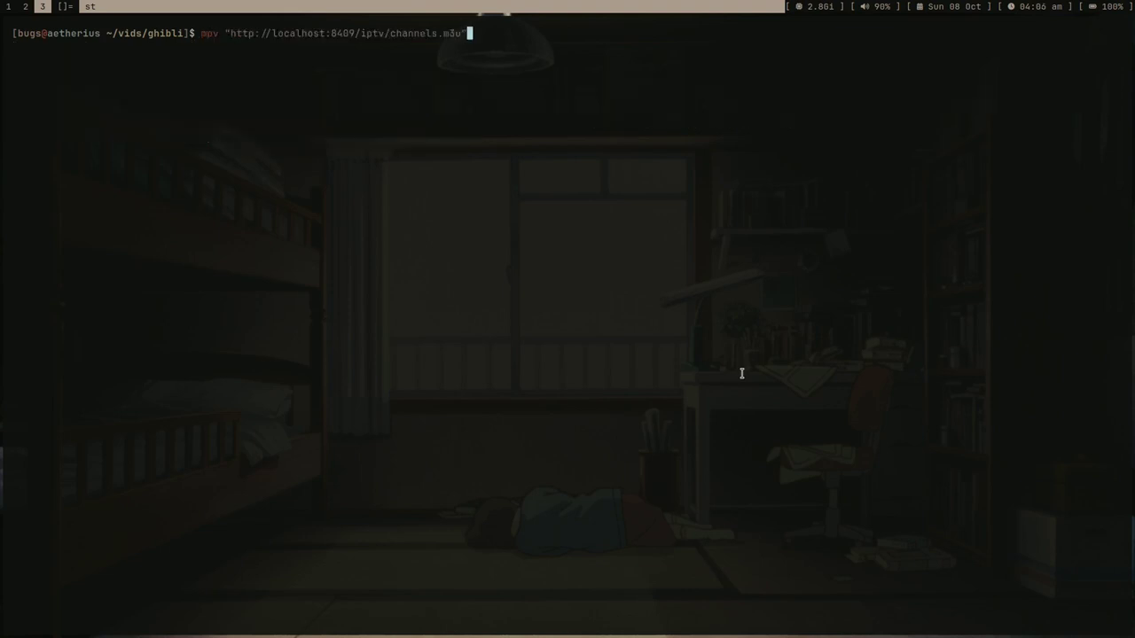
{"action": "key", "text": "Return"}
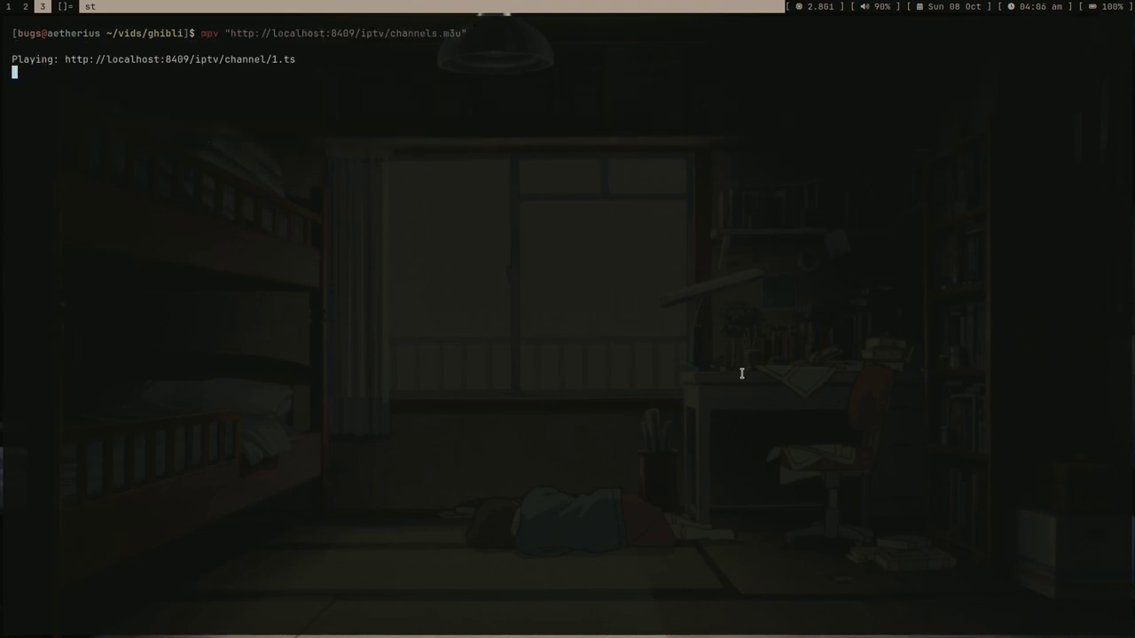
{"action": "double_click", "coordinate": [259, 59]}
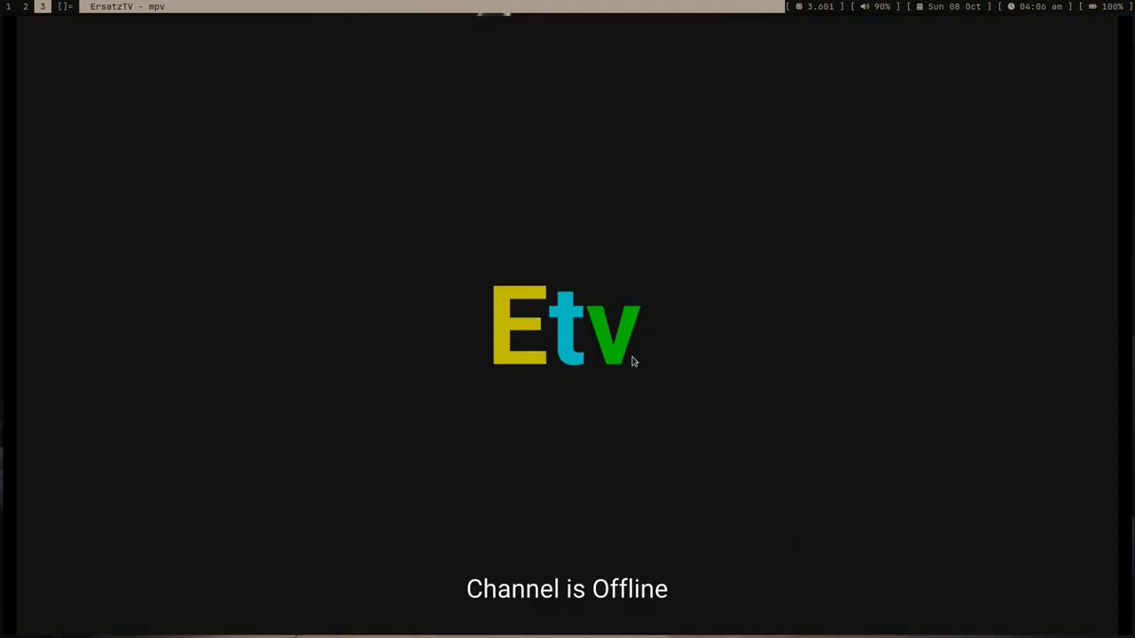
{"action": "key", "text": "q"}
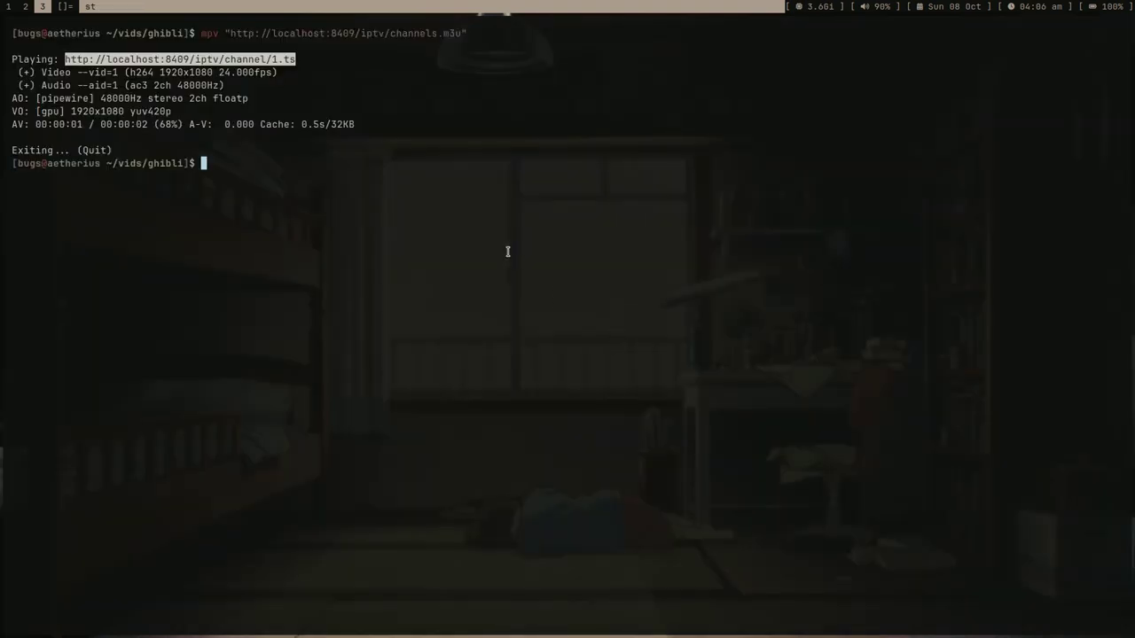
{"action": "middle_click", "coordinate": [264, 64]}
{"action": "key", "text": "Home"}
{"action": "key", "text": "End"}
{"action": "key", "text": "Left"}
{"action": "key", "text": "Left"}
{"action": "key", "text": "Left"}
{"action": "key", "text": "Left"}
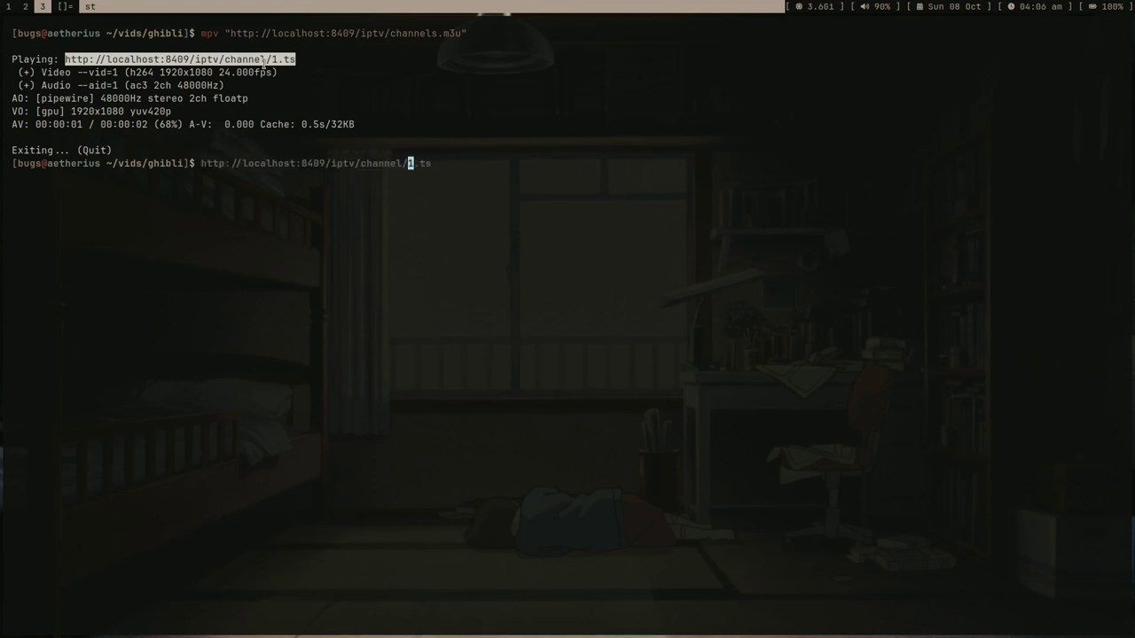
{"action": "key", "text": "Delete"}
{"action": "type", "text": "2"}
{"action": "key", "text": "Home"}
{"action": "key", "text": "End"}
{"action": "key", "text": "ctrl+shift+Page_Up"}
{"action": "key", "text": "ctrl+shift+Page_Up"}
{"action": "type", "text": "\""}
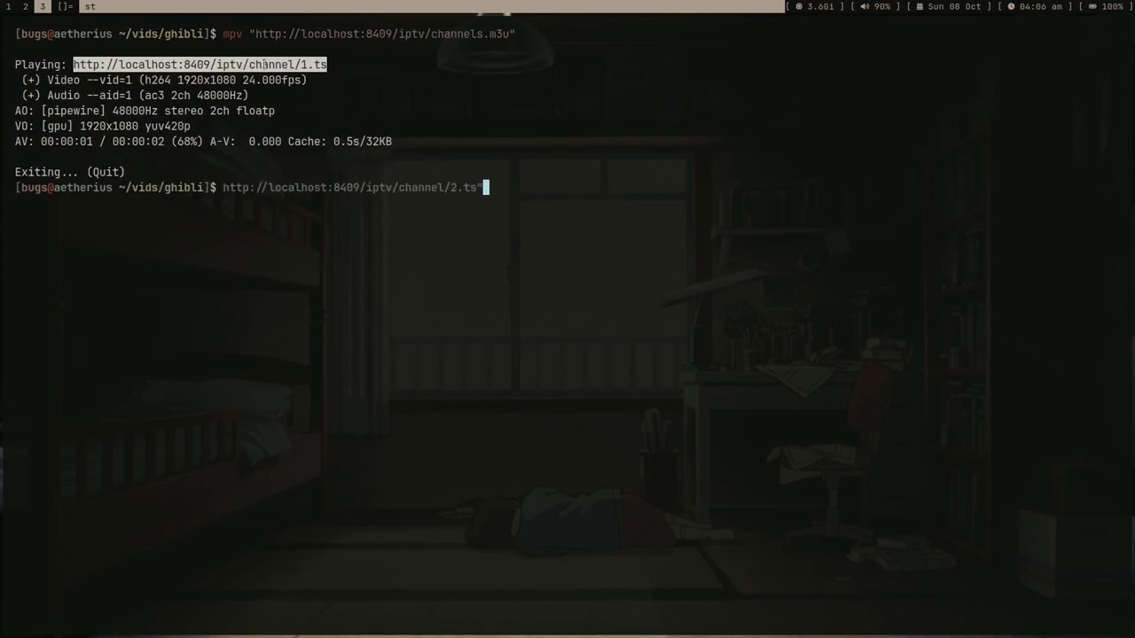
{"action": "key", "text": "Home"}
{"action": "type", "text": "\""}
{"action": "key", "text": "Home"}
{"action": "type", "text": "mpv"}
{"action": "key", "text": "ctrl+l"}
{"action": "key", "text": "Return"}
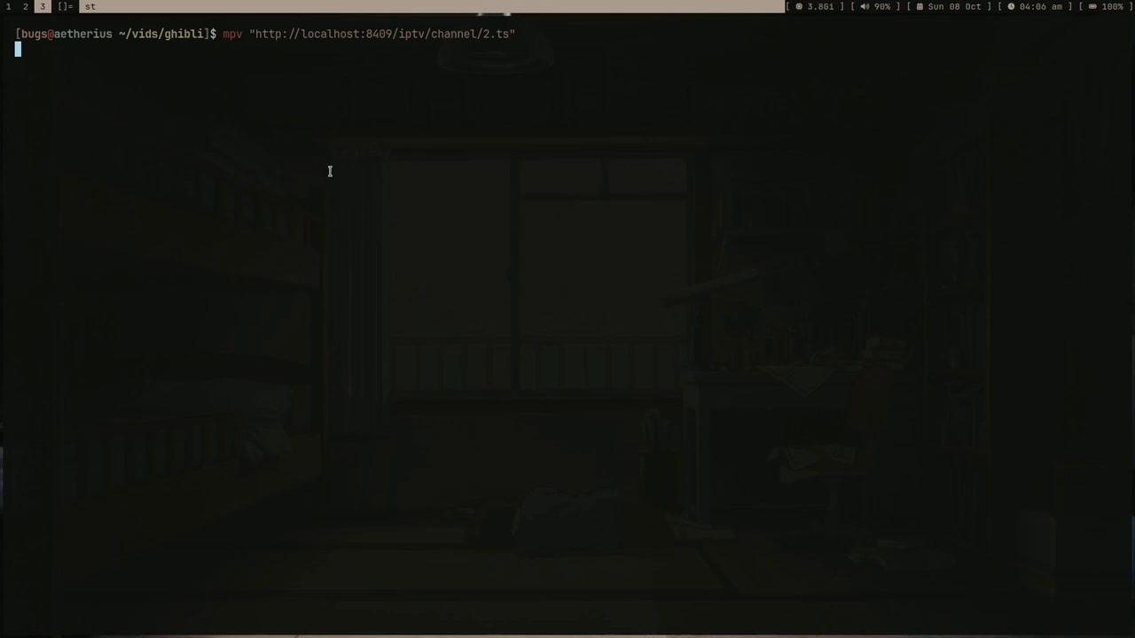
Turn down and mute the Tales from Earthsea playback, then quit mpv and return to Firefox
{"action": "key", "text": "super+2"}
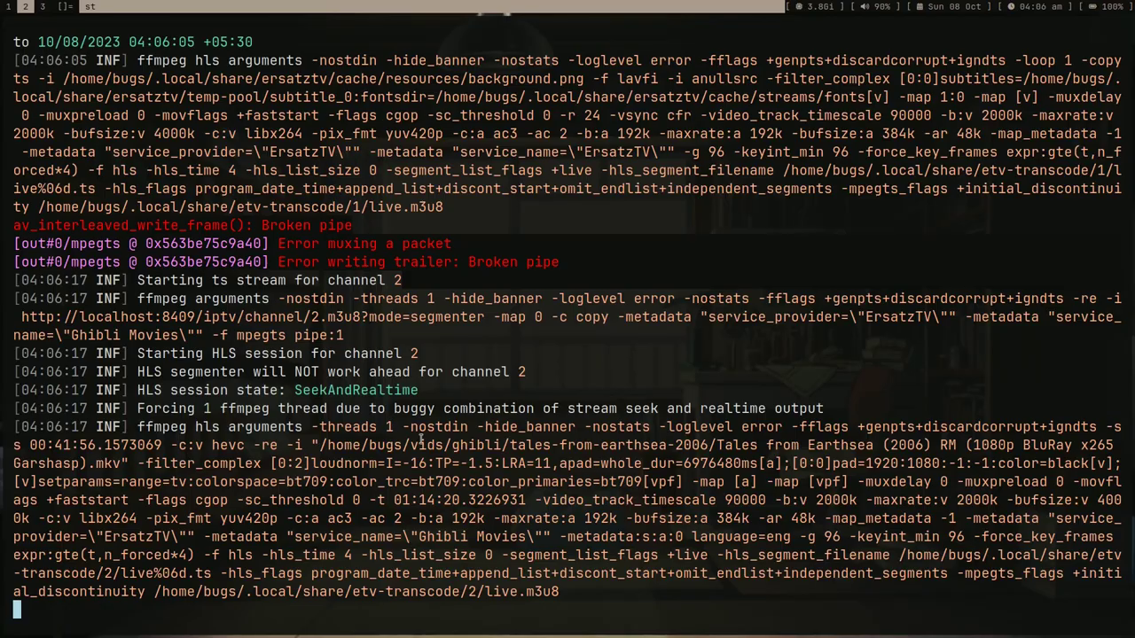
{"action": "key", "text": "super+3"}
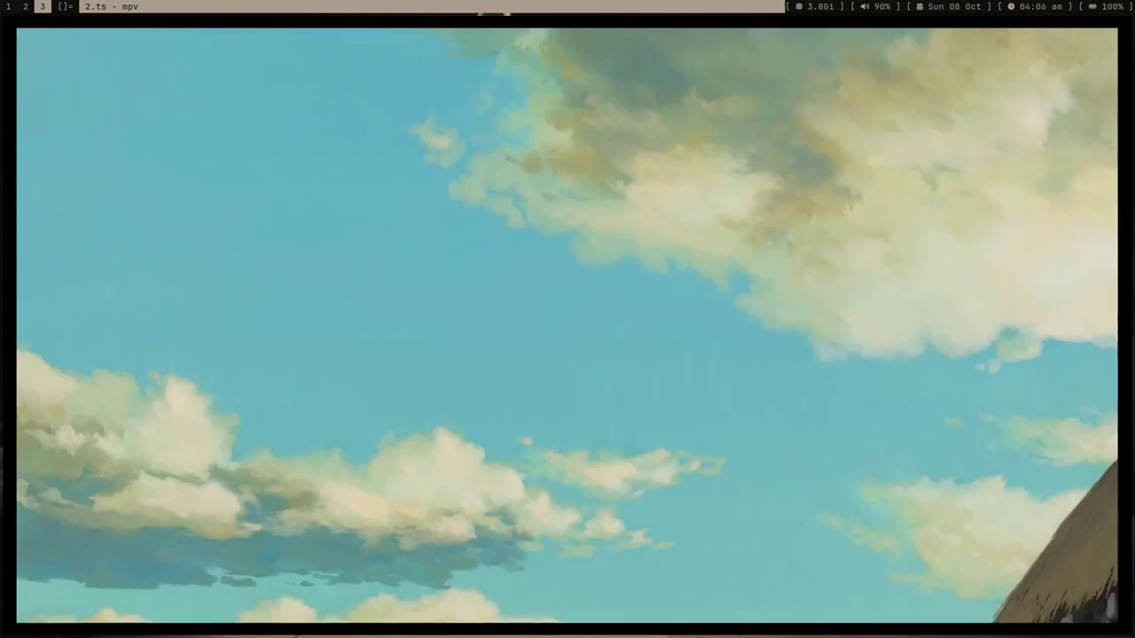
{"action": "key", "text": "XF86AudioLowerVolume"}
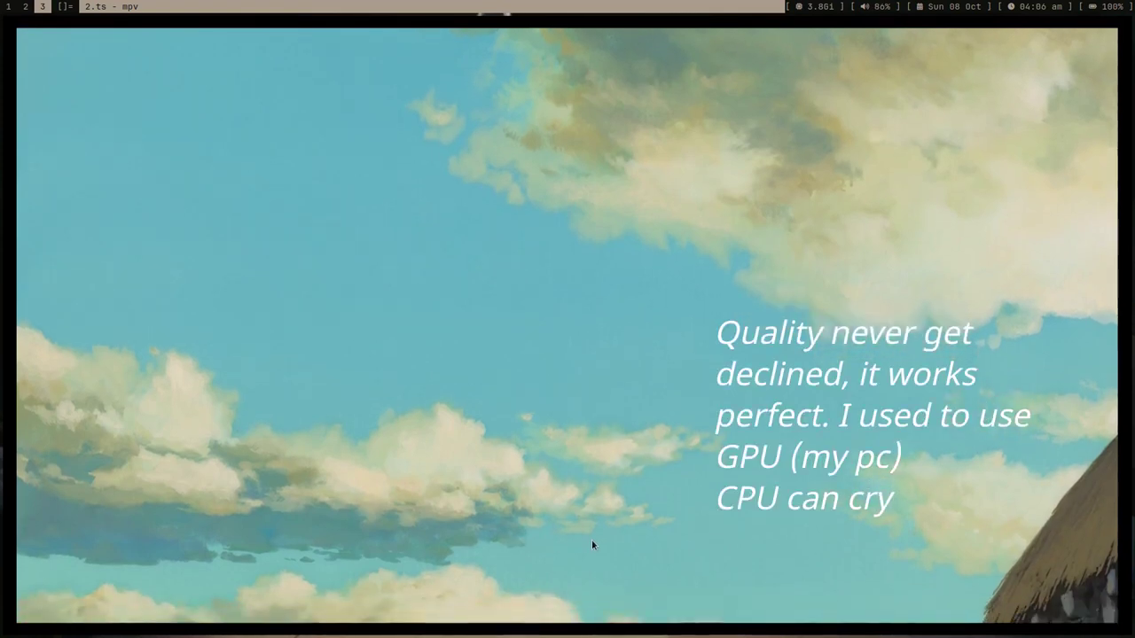
{"action": "key", "text": "XF86AudioLowerVolume"}
{"action": "key", "text": "m"}
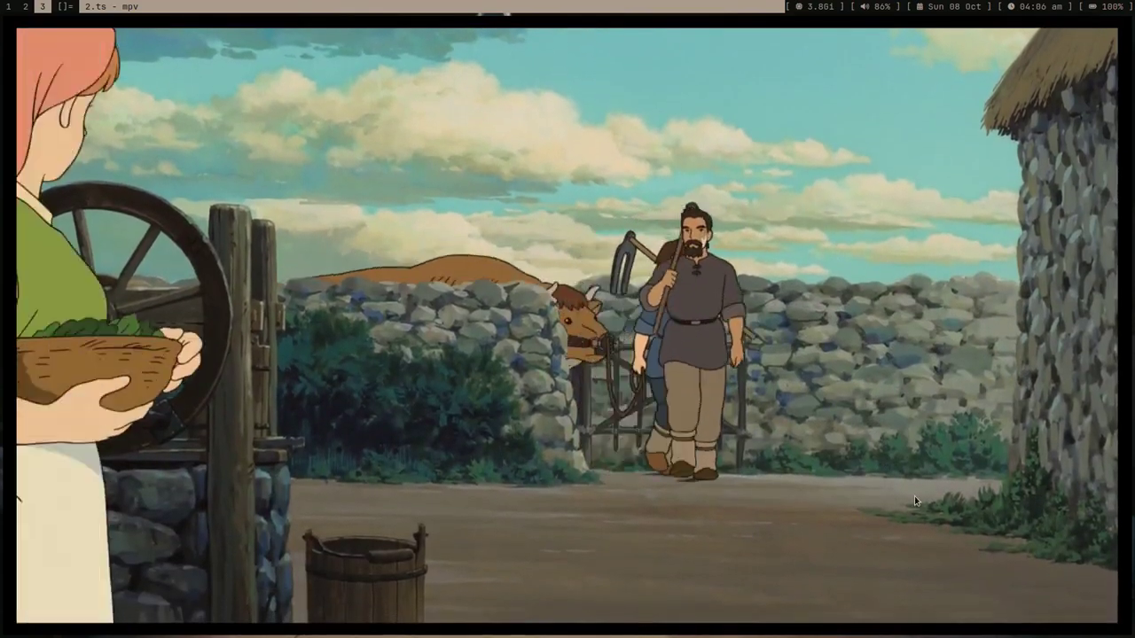
{"action": "key", "text": "q"}
{"action": "key", "text": "super+1"}
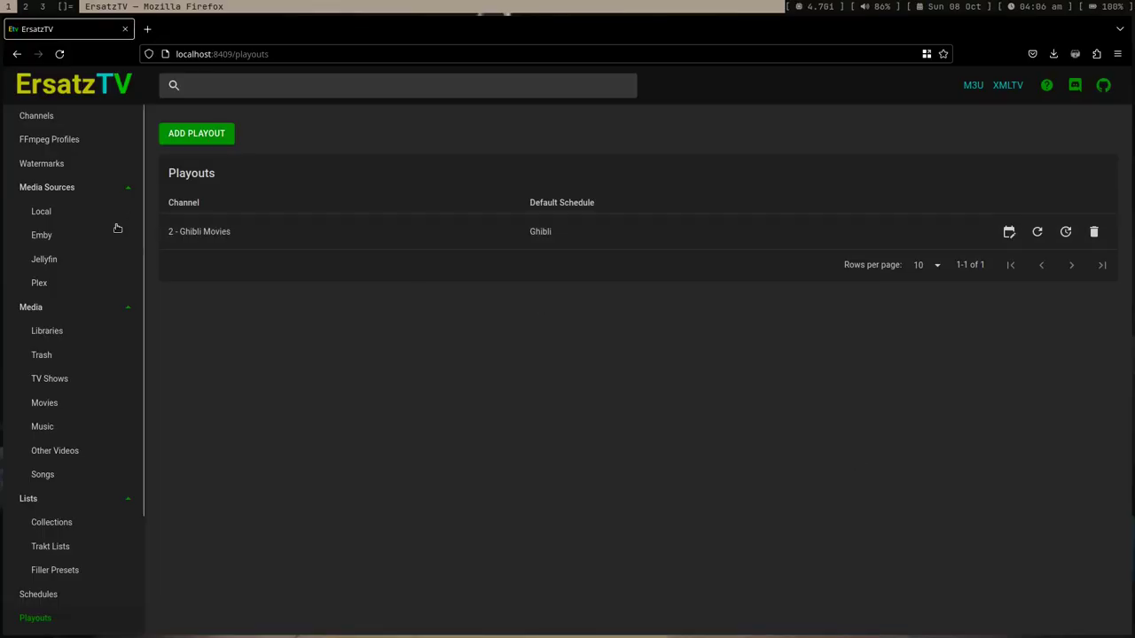
Open the Ghibli Movies channel's edit page and look through its settings
{"action": "left_click", "coordinate": [30, 119]}
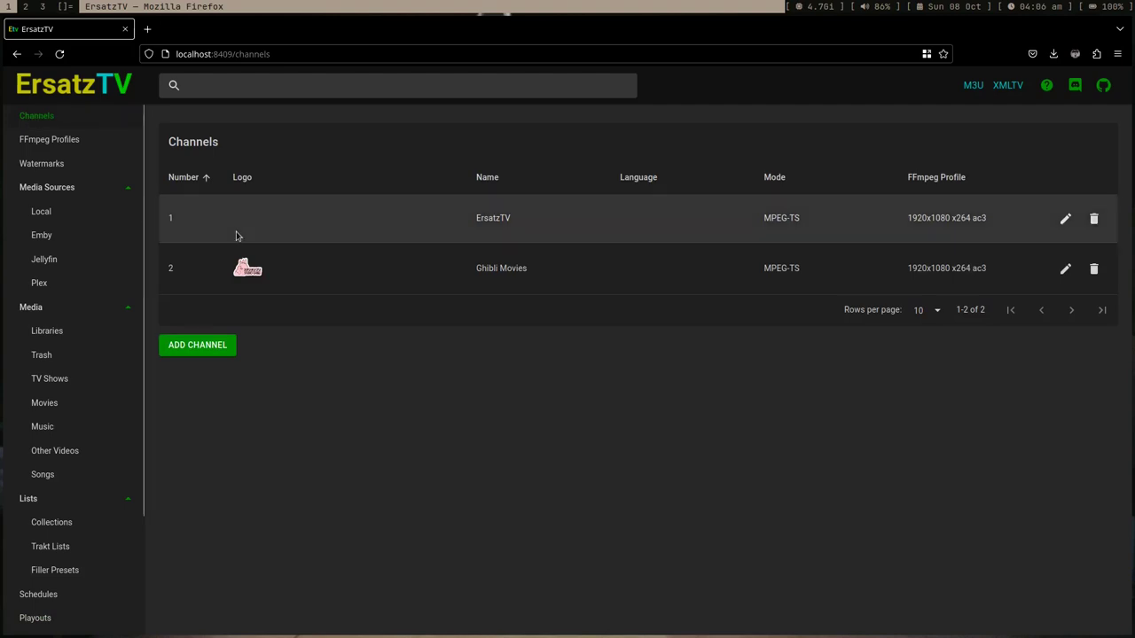
{"action": "double_click", "coordinate": [541, 272]}
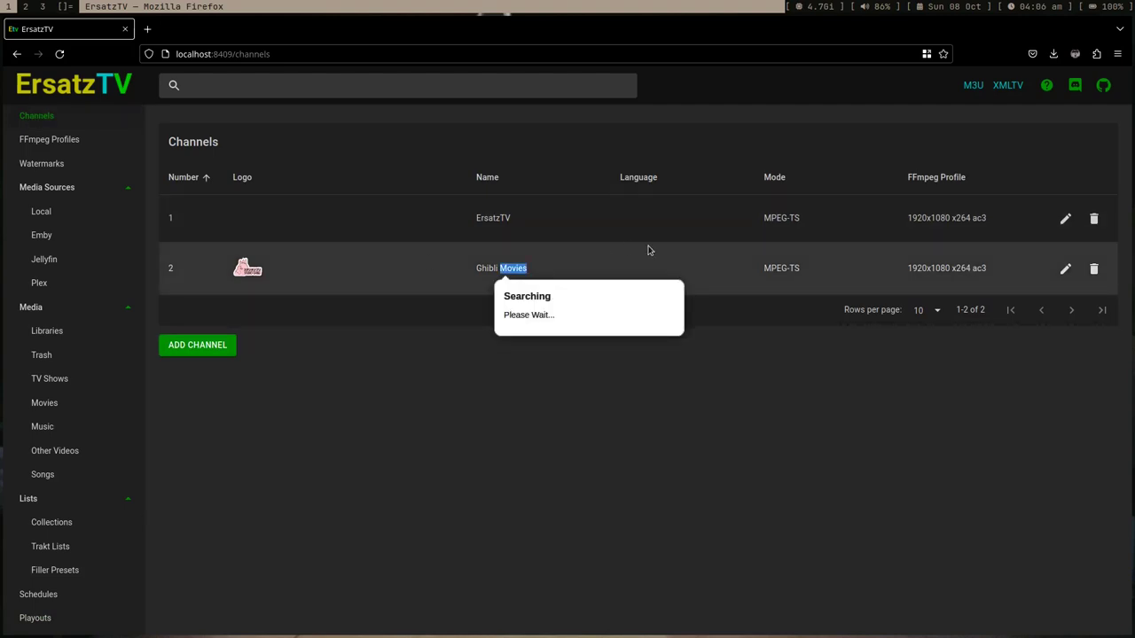
{"action": "left_click", "coordinate": [1065, 268]}
{"action": "scroll", "coordinate": [411, 415], "scroll_direction": "down", "scroll_amount": 2}
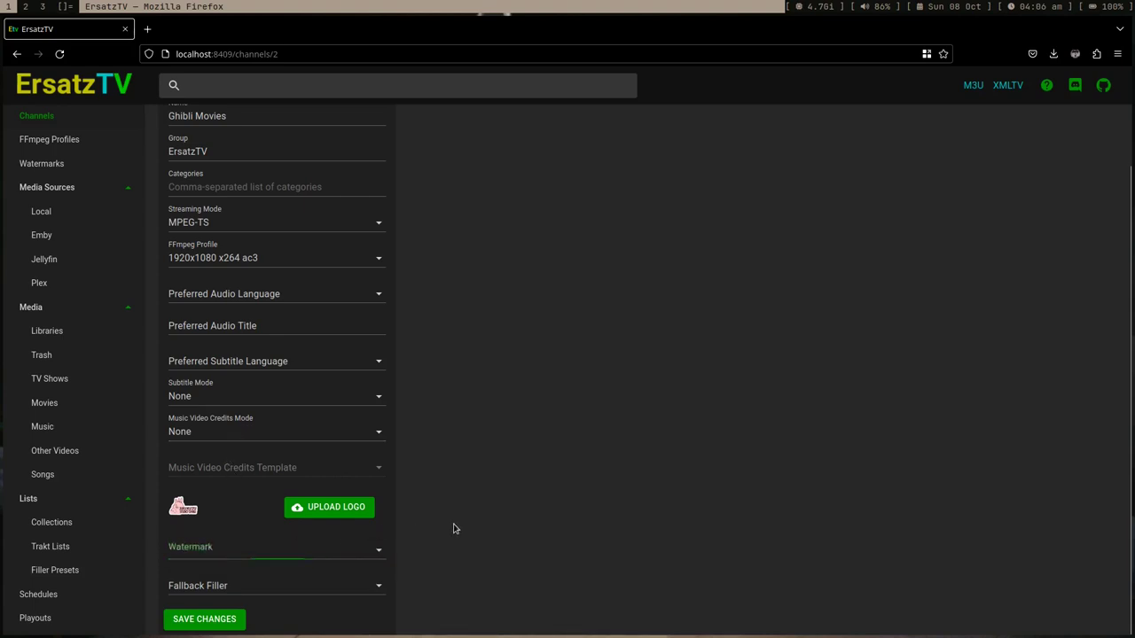
{"action": "scroll", "coordinate": [405, 532], "scroll_direction": "up", "scroll_amount": 2}
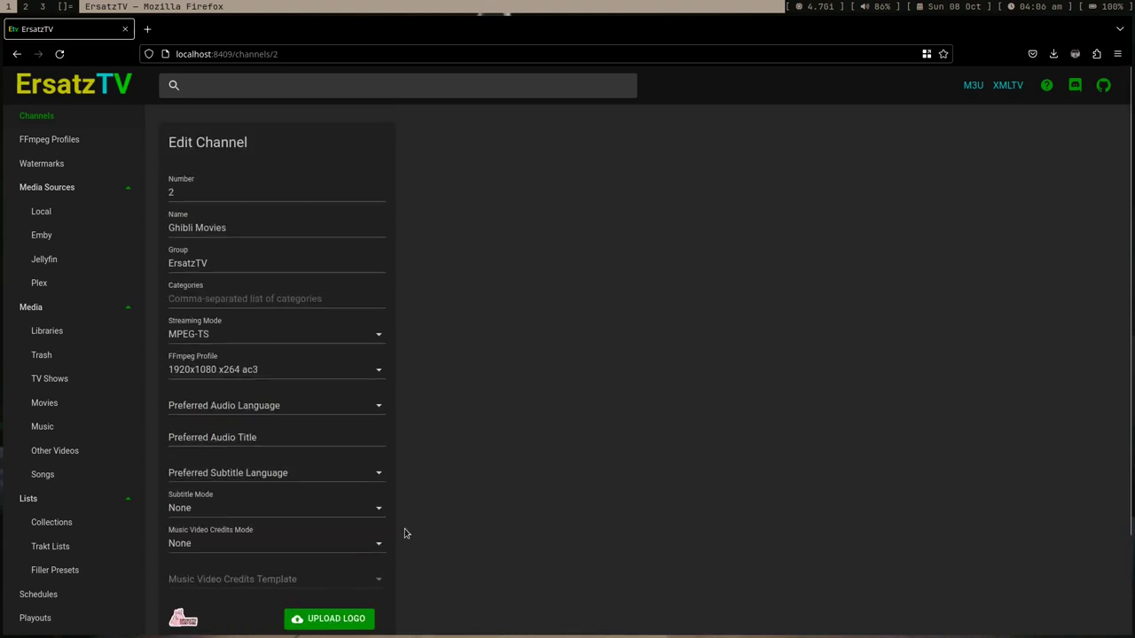
Add a new watermark named Ghibli using the uploaded ghibli.png logo image
{"action": "left_click", "coordinate": [30, 170]}
{"action": "left_click", "coordinate": [203, 213]}
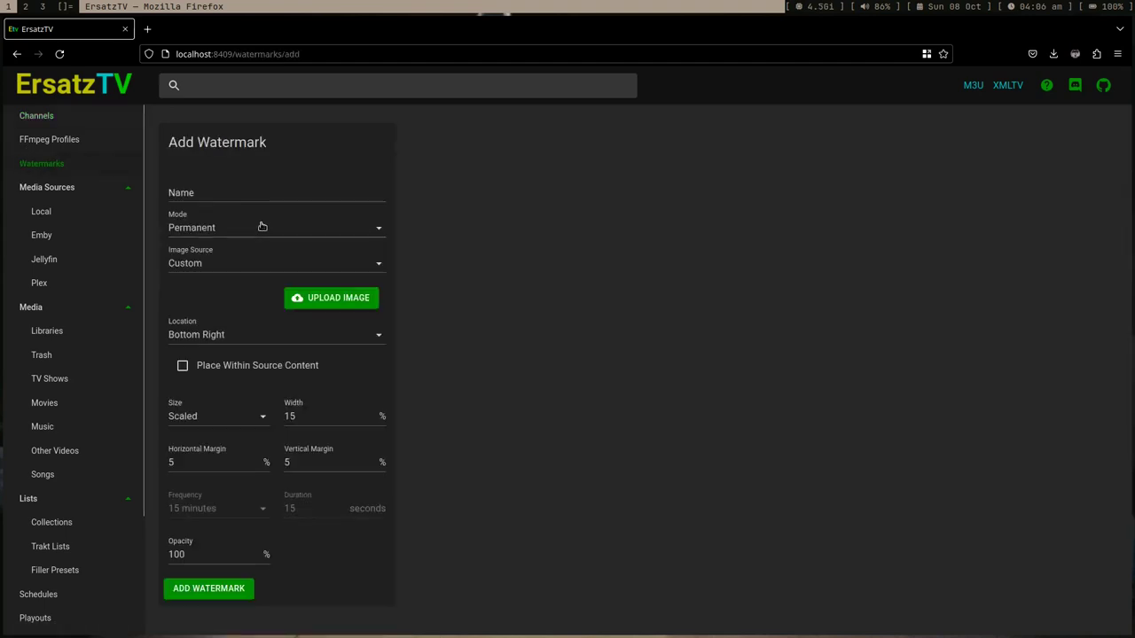
{"action": "left_click", "coordinate": [173, 193]}
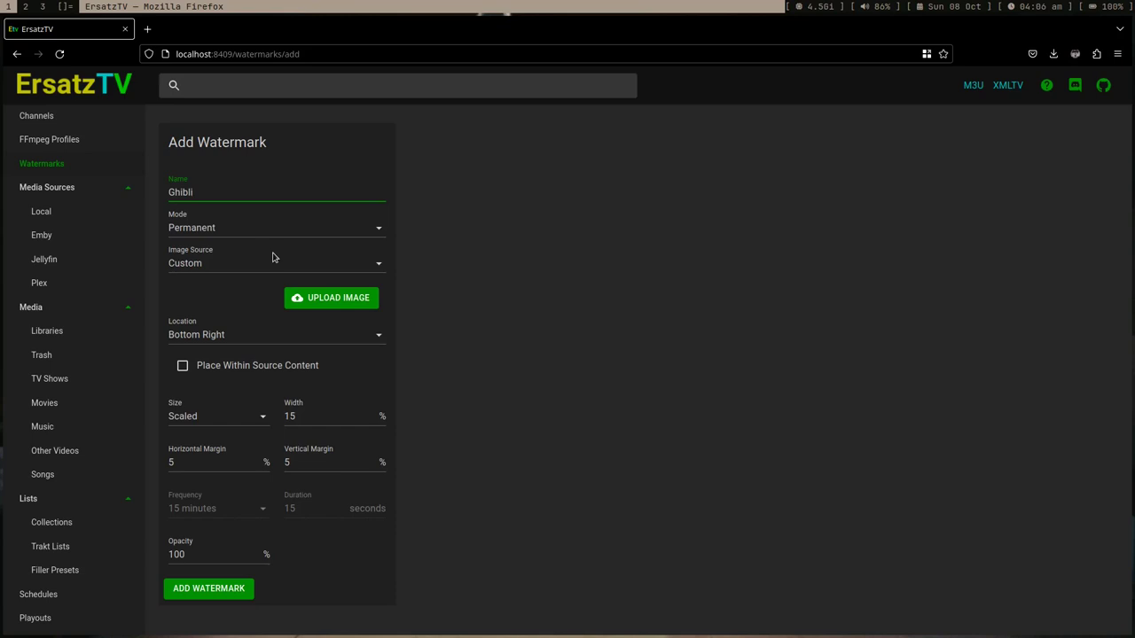
{"action": "left_click", "coordinate": [342, 297]}
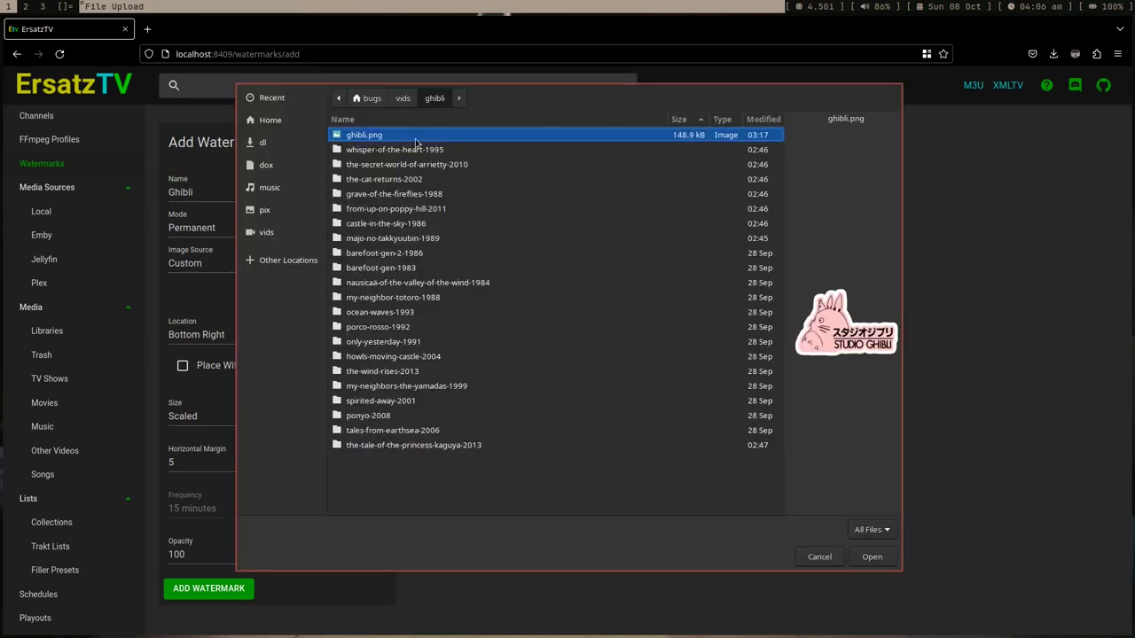
{"action": "double_click", "coordinate": [416, 137]}
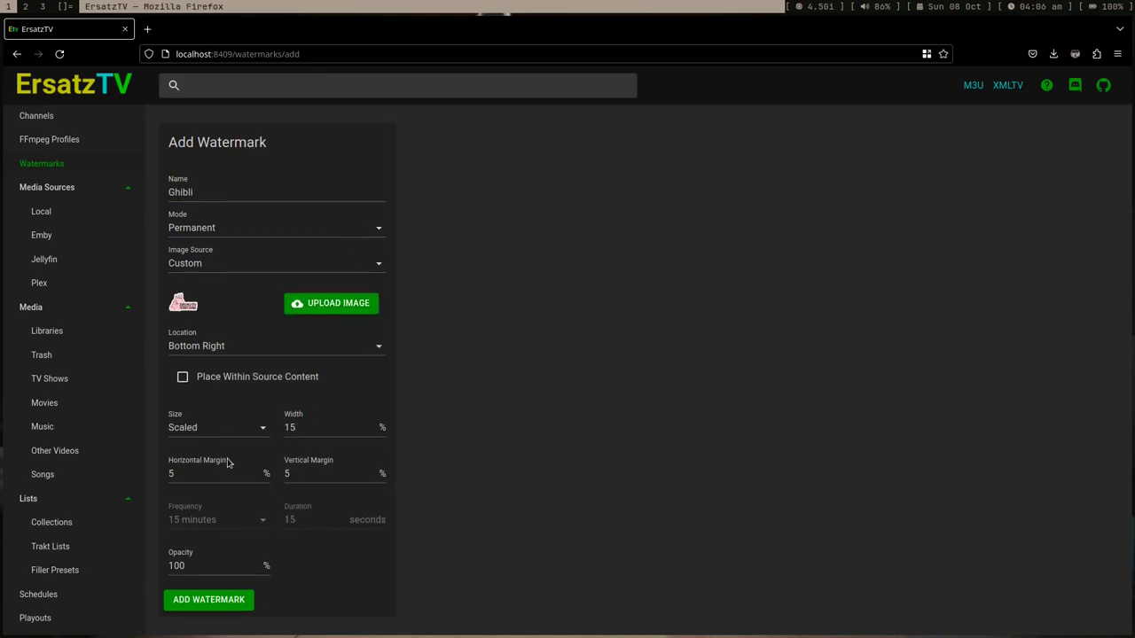
{"action": "left_click", "coordinate": [222, 605]}
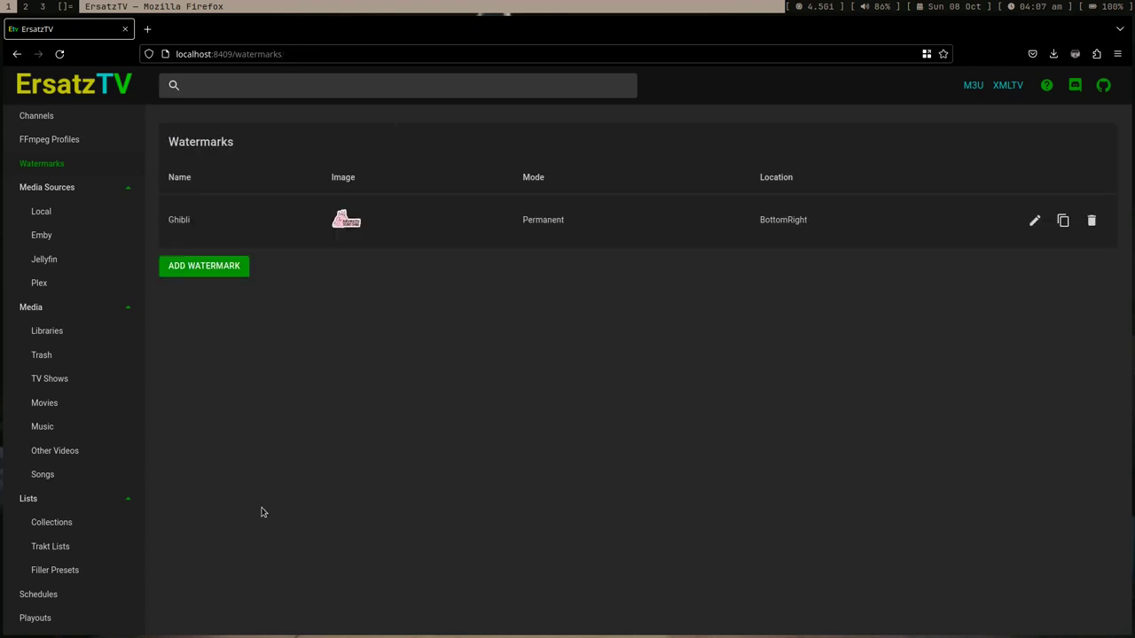
{"action": "left_click", "coordinate": [70, 142]}
{"action": "left_click", "coordinate": [56, 165]}
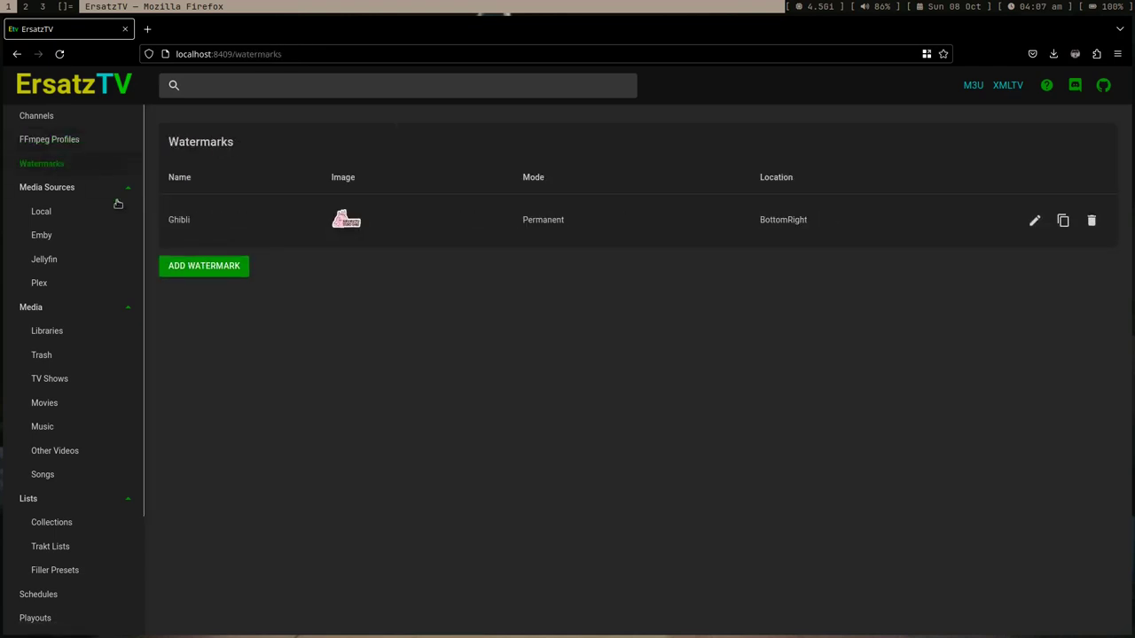
Set the Ghibli Movies channel's watermark to Ghibli and save the changes
{"action": "left_click", "coordinate": [36, 116]}
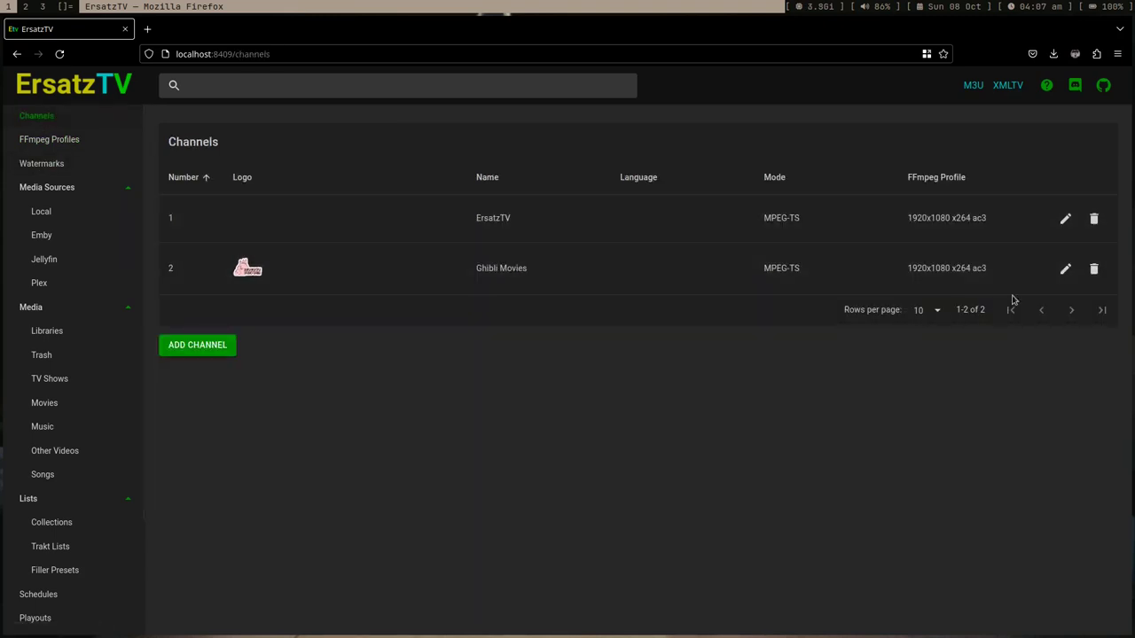
{"action": "left_click", "coordinate": [1065, 268]}
{"action": "scroll", "coordinate": [216, 532], "scroll_direction": "down", "scroll_amount": 3}
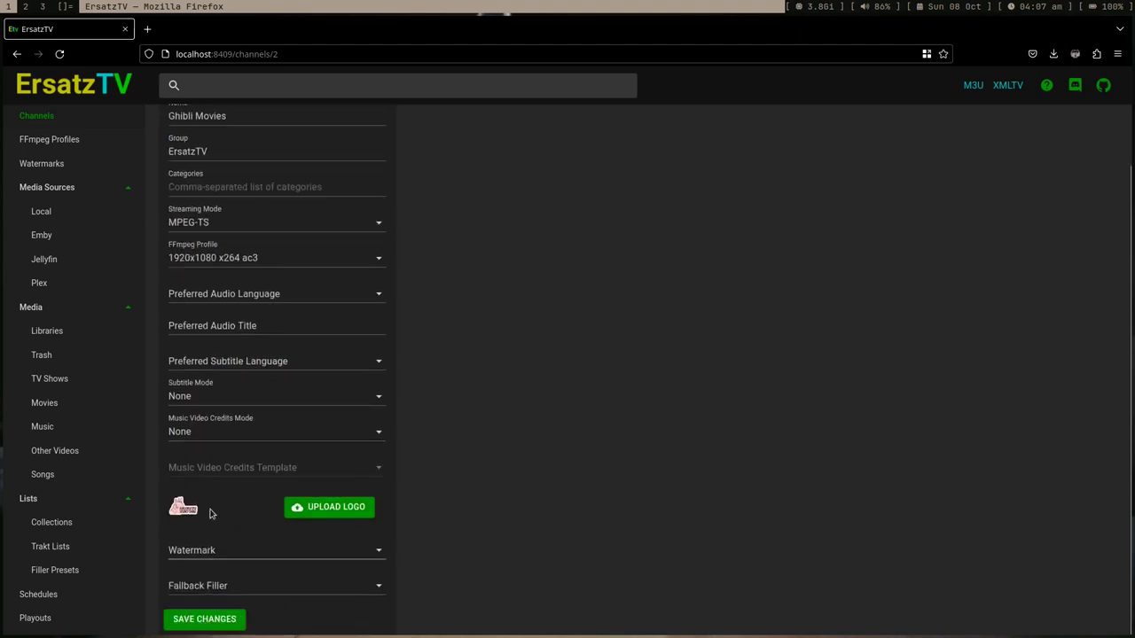
{"action": "left_click", "coordinate": [212, 551]}
{"action": "left_click", "coordinate": [193, 575]}
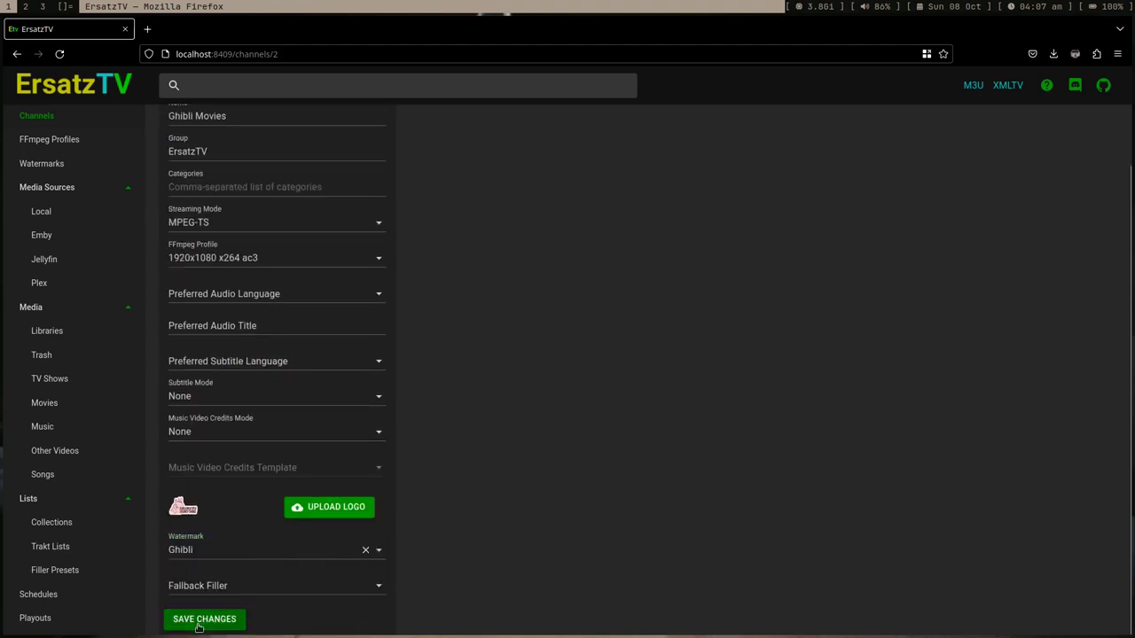
{"action": "left_click", "coordinate": [170, 621]}
{"action": "scroll", "coordinate": [105, 570], "scroll_direction": "down", "scroll_amount": 3}
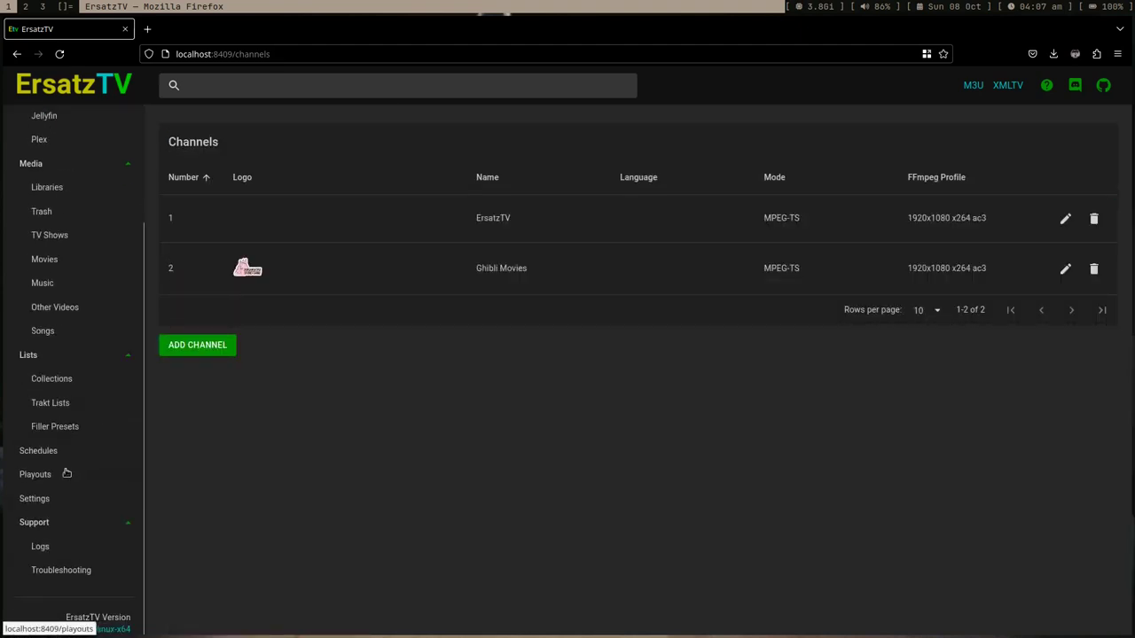
Briefly replay channel 2 in mpv, then view the Playouts page in ErsatzTV
{"action": "key", "text": "super+3"}
{"action": "key", "text": "Up"}
{"action": "key", "text": "ctrl+l"}
{"action": "key", "text": "Return"}
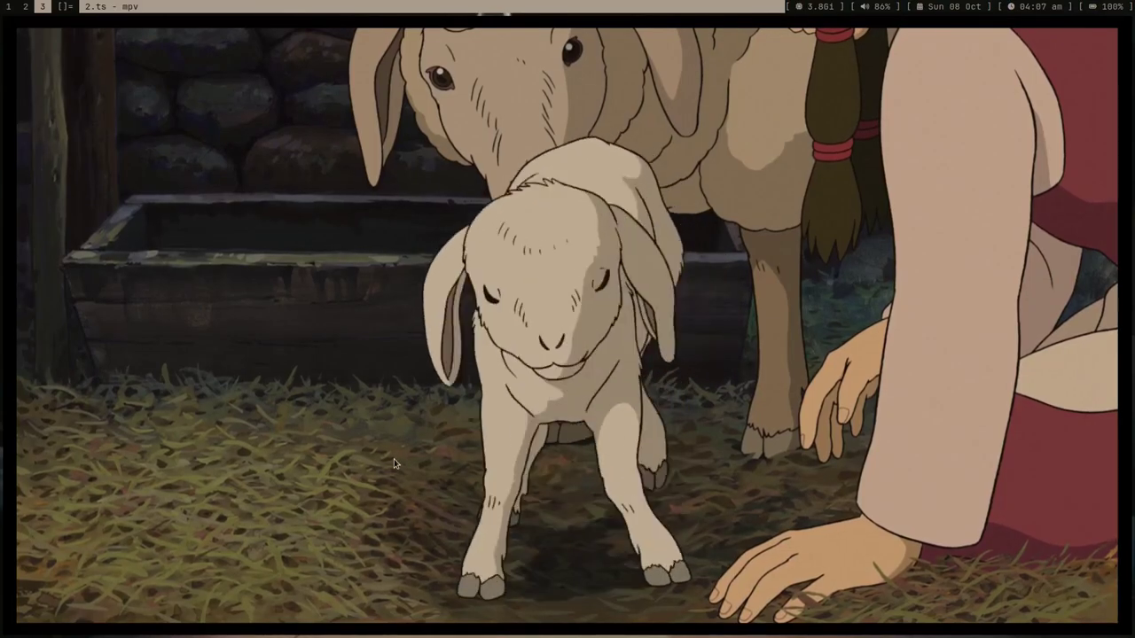
{"action": "key", "text": "q"}
{"action": "key", "text": "super+1"}
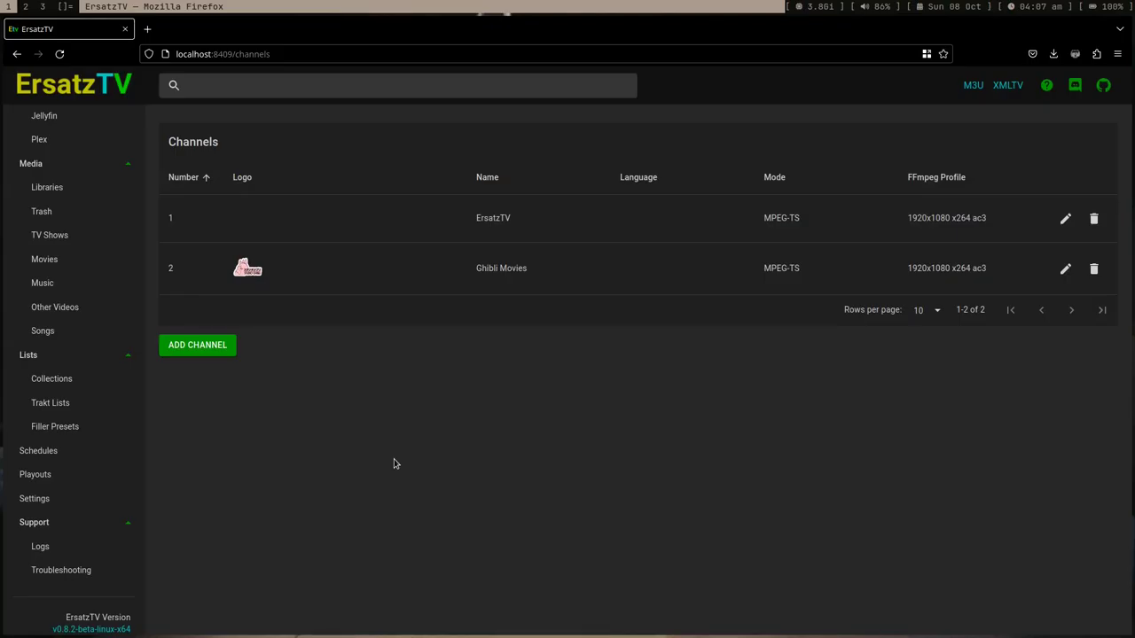
{"action": "left_click", "coordinate": [44, 475]}
Stop the ErsatzTV server with Ctrl+C and restart it with ./ErsatzTV
{"action": "key", "text": "super+2"}
{"action": "key", "text": "ctrl+c"}
{"action": "key", "text": "Up"}
{"action": "key", "text": "ctrl+l"}
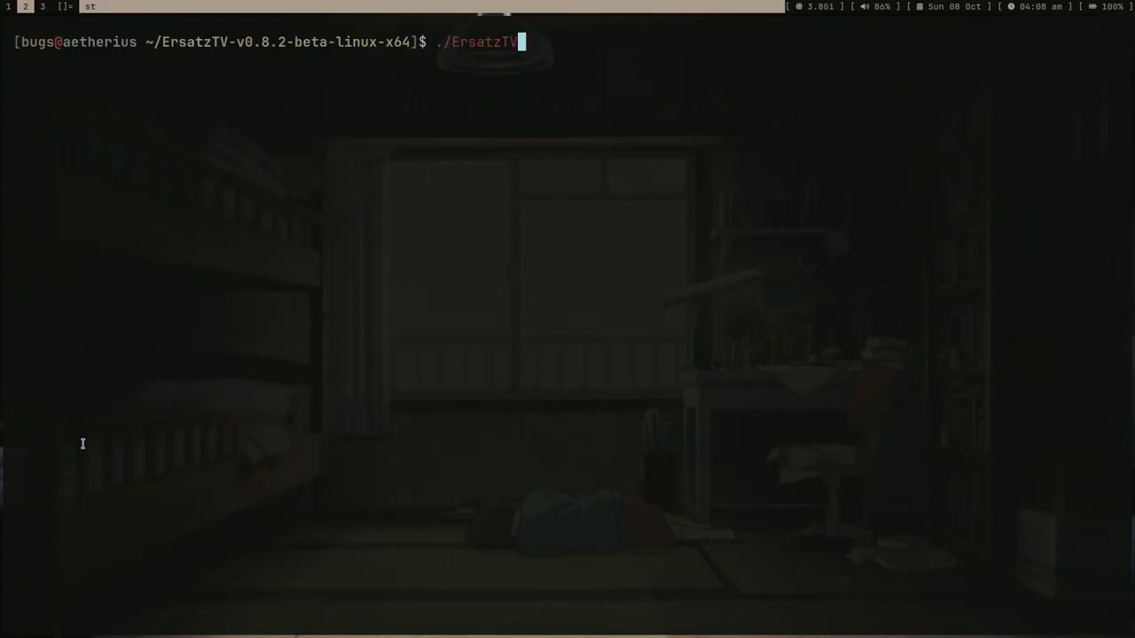
{"action": "key", "text": "Return"}
{"action": "key", "text": "super+3"}
Stream channel 2.ts in mpv muted and check the bottom-right Studio Ghibli watermark
{"action": "key", "text": "Up"}
{"action": "key", "text": "ctrl+l"}
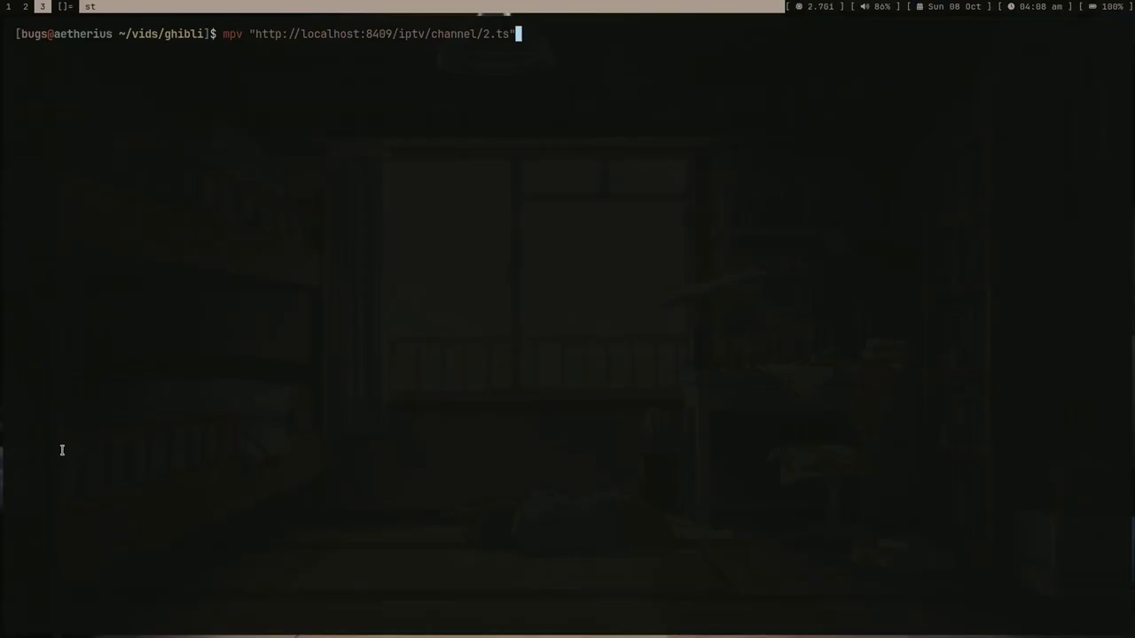
{"action": "key", "text": "Return"}
{"action": "key", "text": "super+2"}
{"action": "key", "text": "super+3"}
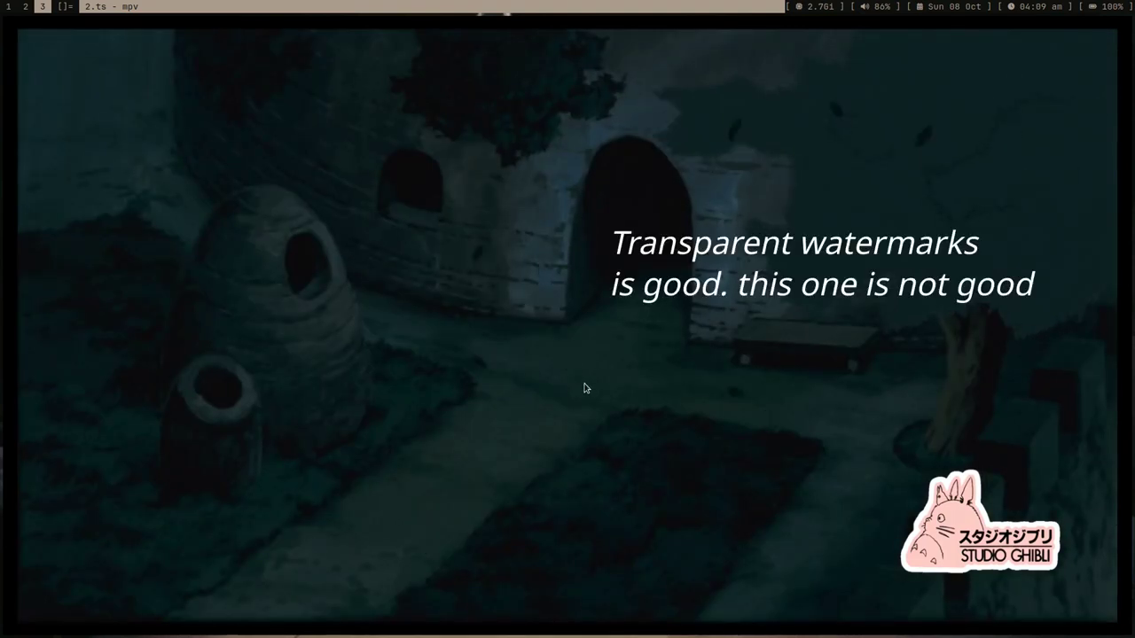
{"action": "key", "text": "m"}
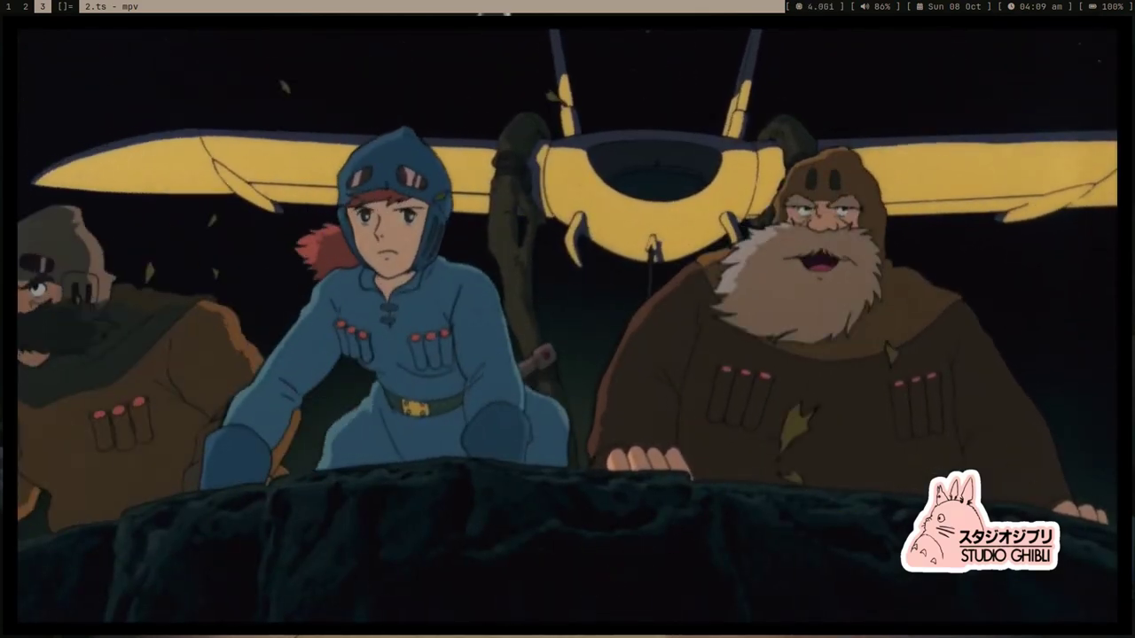
{"action": "key", "text": "o"}
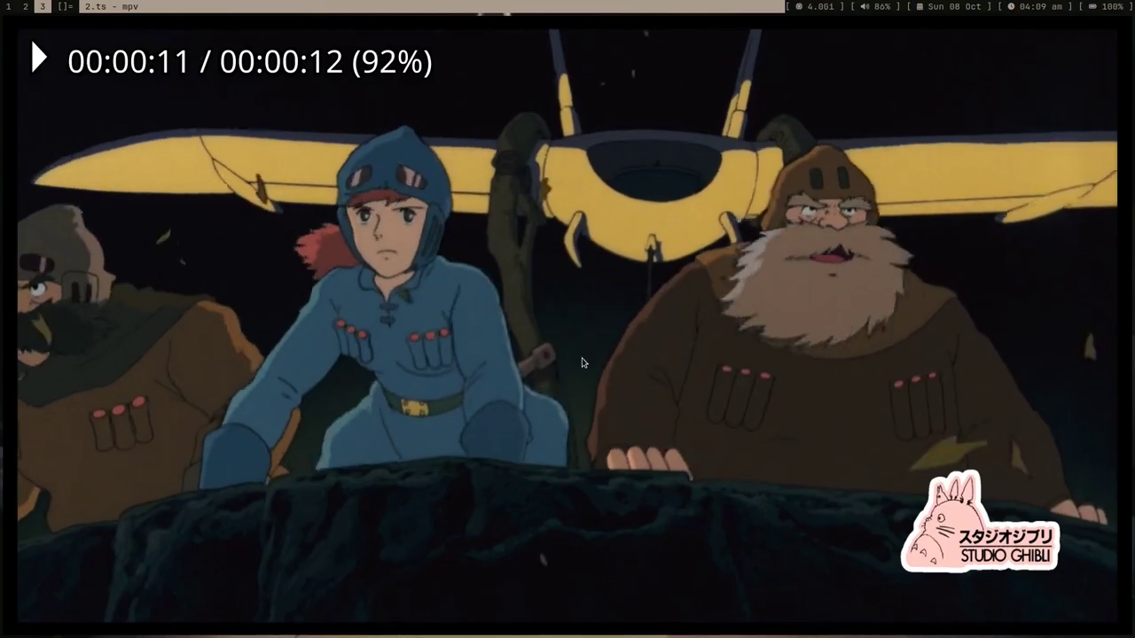
{"action": "key", "text": "q"}
Replay the channel 2 stream in mpv once more, then quit and close the terminal
{"action": "key", "text": "Up"}
{"action": "key", "text": "ctrl+a"}
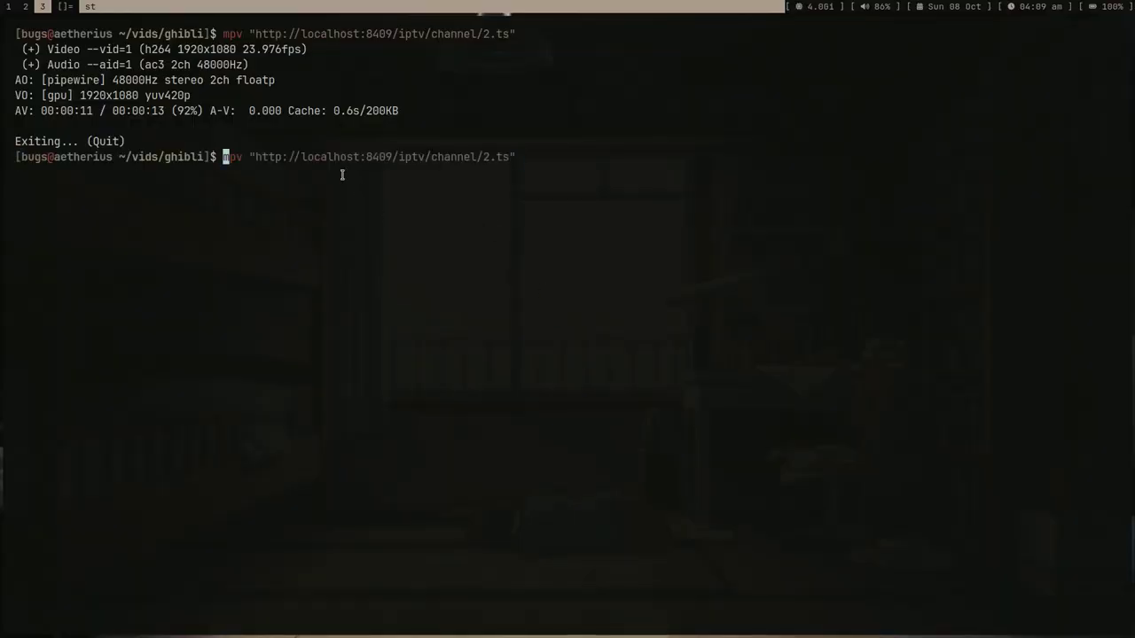
{"action": "left_click_drag", "start_coordinate": [337, 161], "coordinate": [289, 161]}
{"action": "left_click", "coordinate": [289, 161]}
{"action": "key", "text": "Return"}
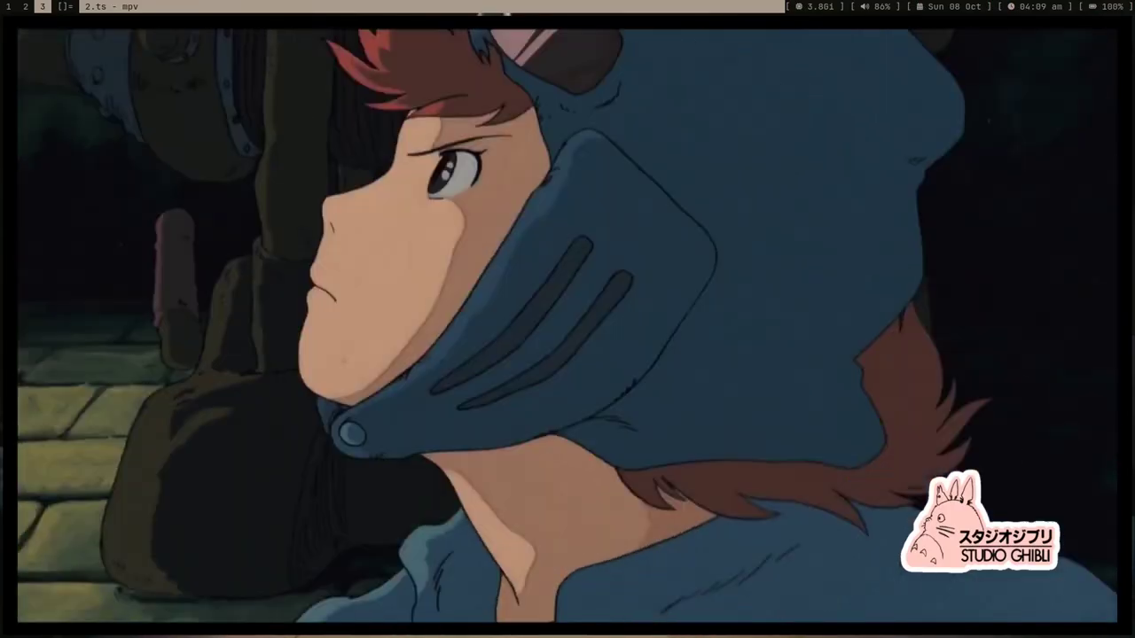
{"action": "key", "text": "q"}
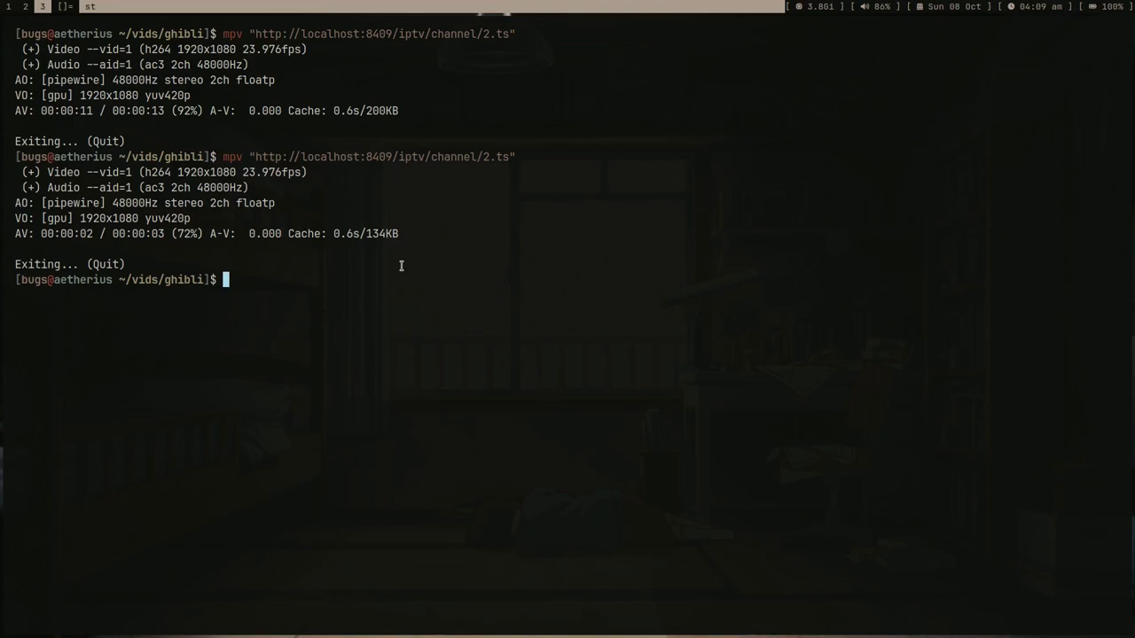
{"action": "key", "text": "ctrl+d"}
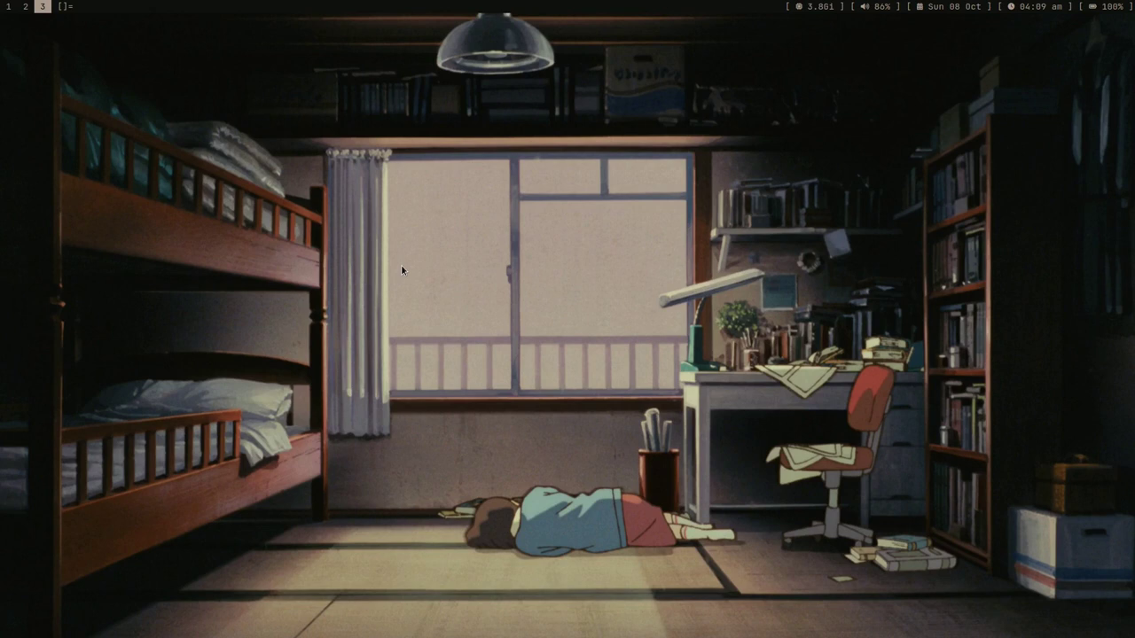
Run ffrecord from the dmenu launcher
{"action": "key", "text": "alt+p"}
{"action": "type", "text": "ff"}
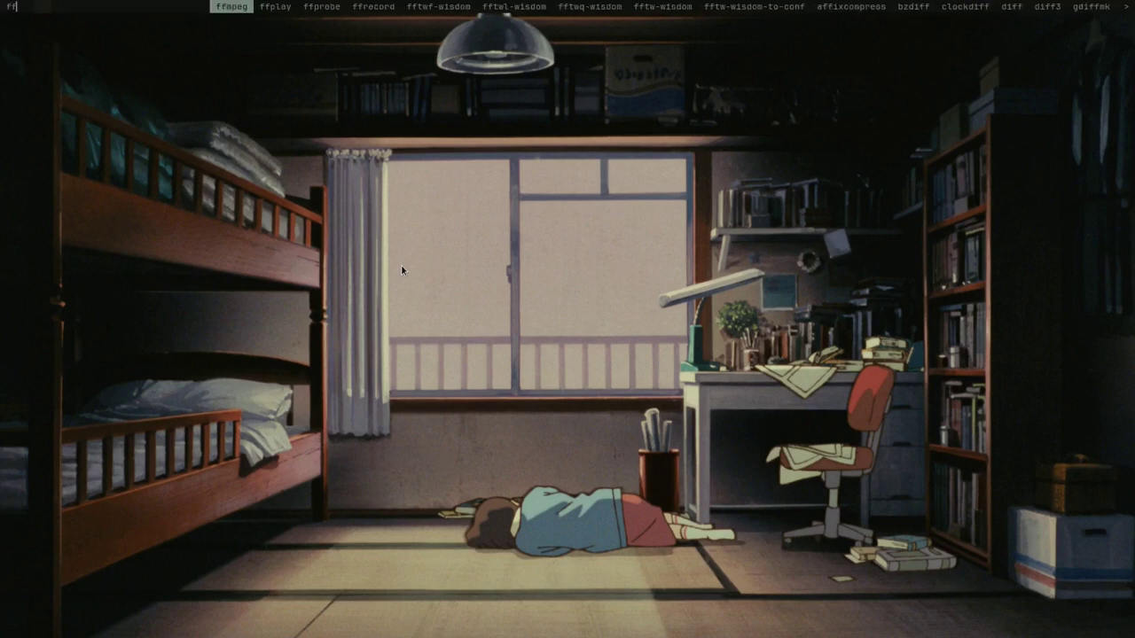
{"action": "type", "text": "re"}
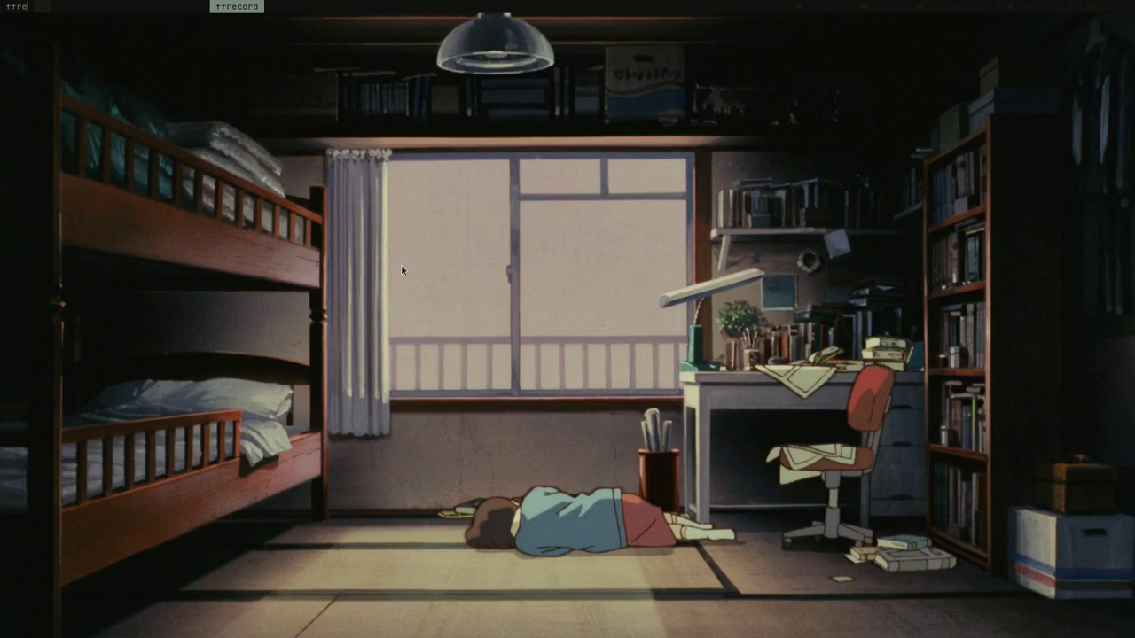
{"action": "key", "text": "Return"}
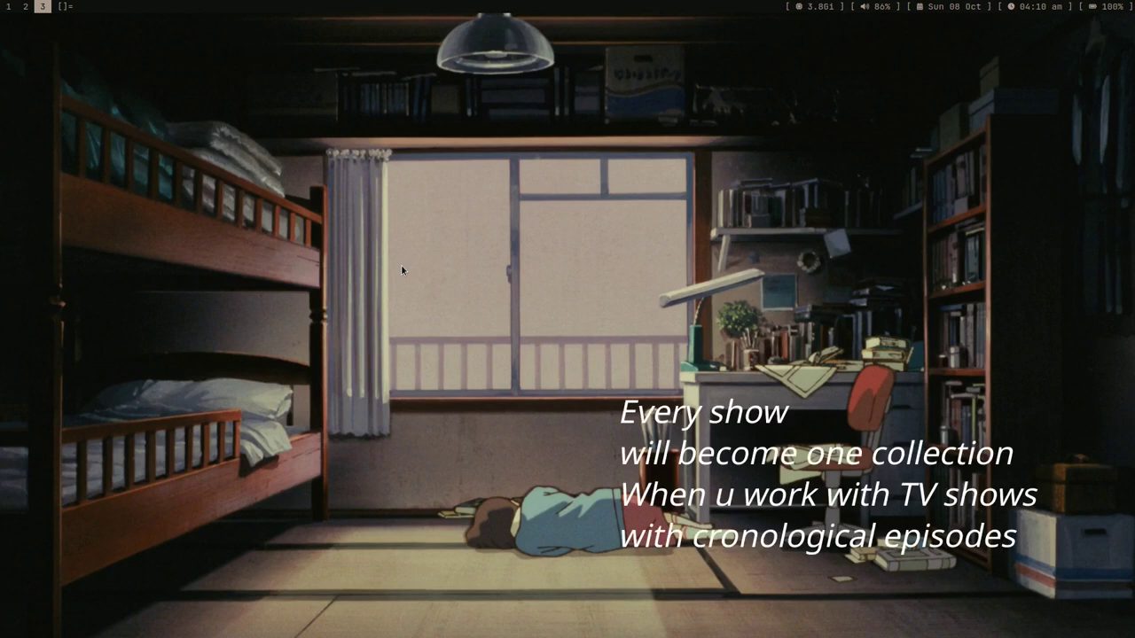
Stop the ffrecord recording and choose Keep
{"action": "key", "text": "alt+p"}
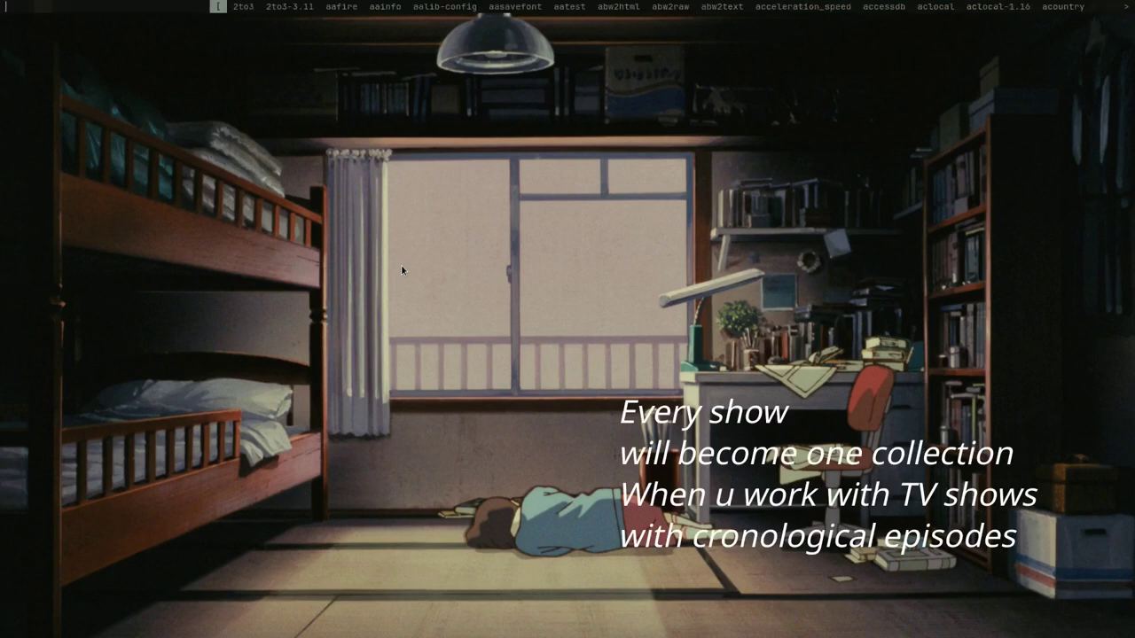
{"action": "key", "text": "Return"}
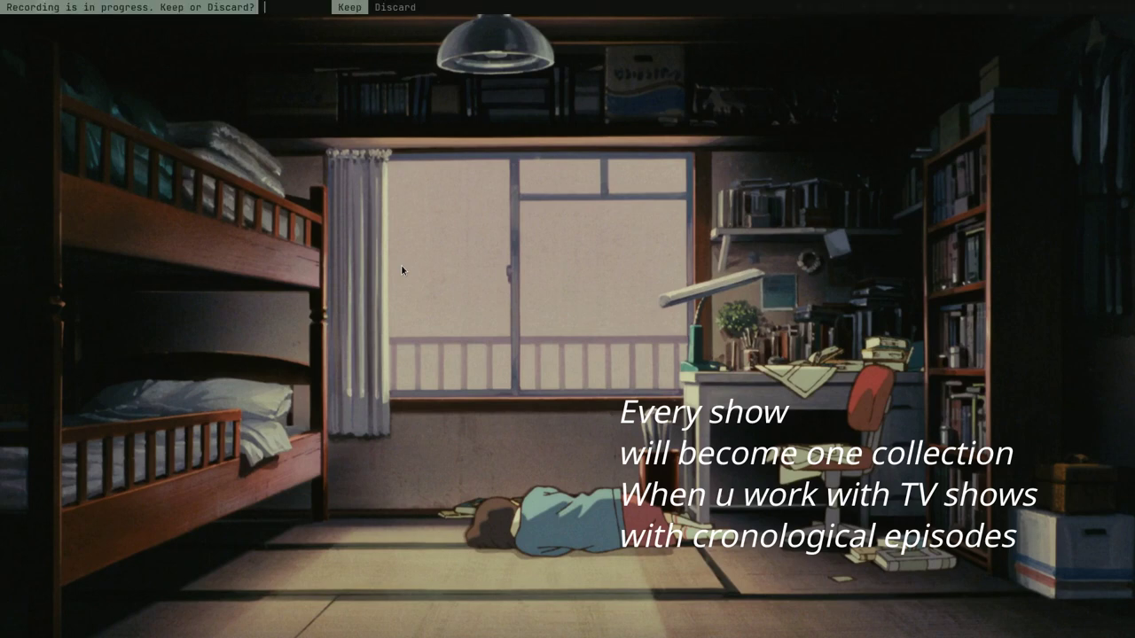
{"action": "type", "text": "kee"}
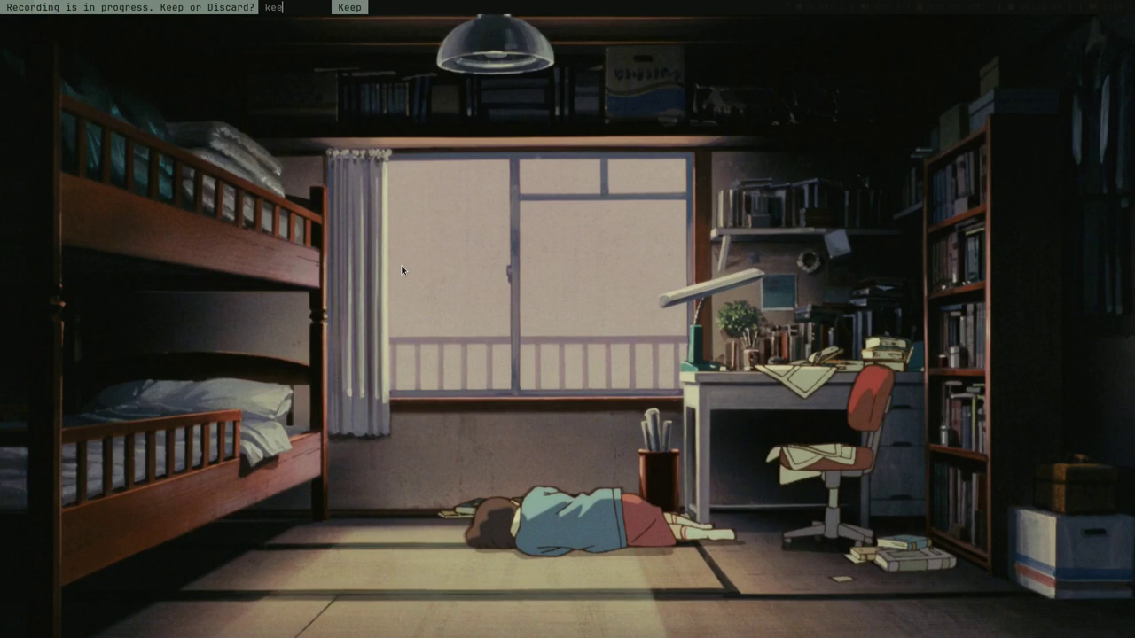
{"action": "key", "text": "Return"}
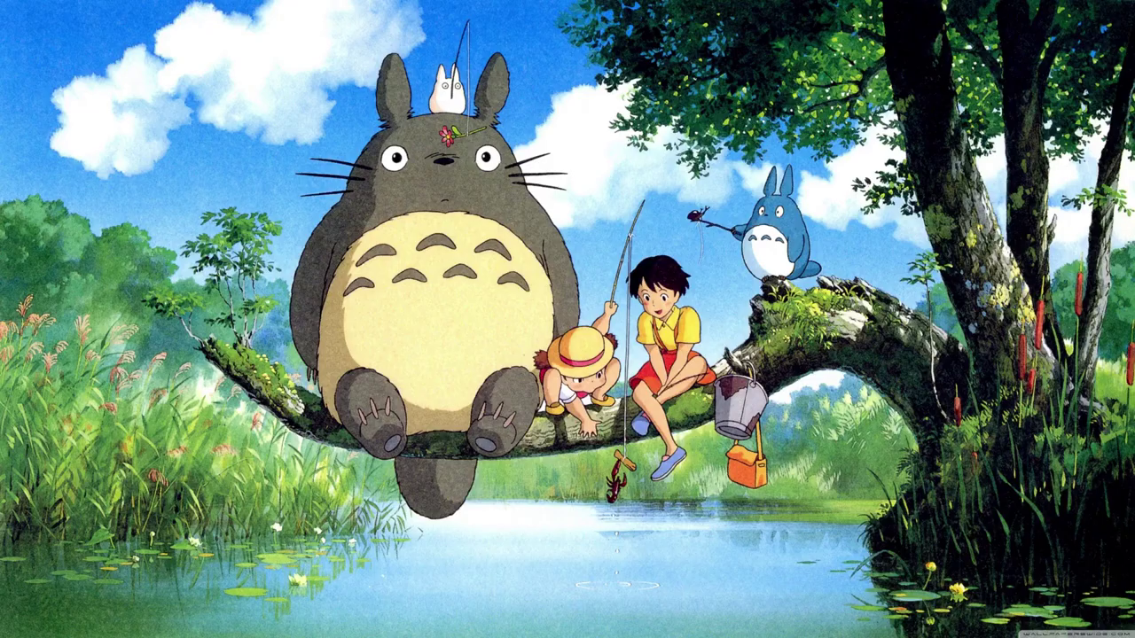